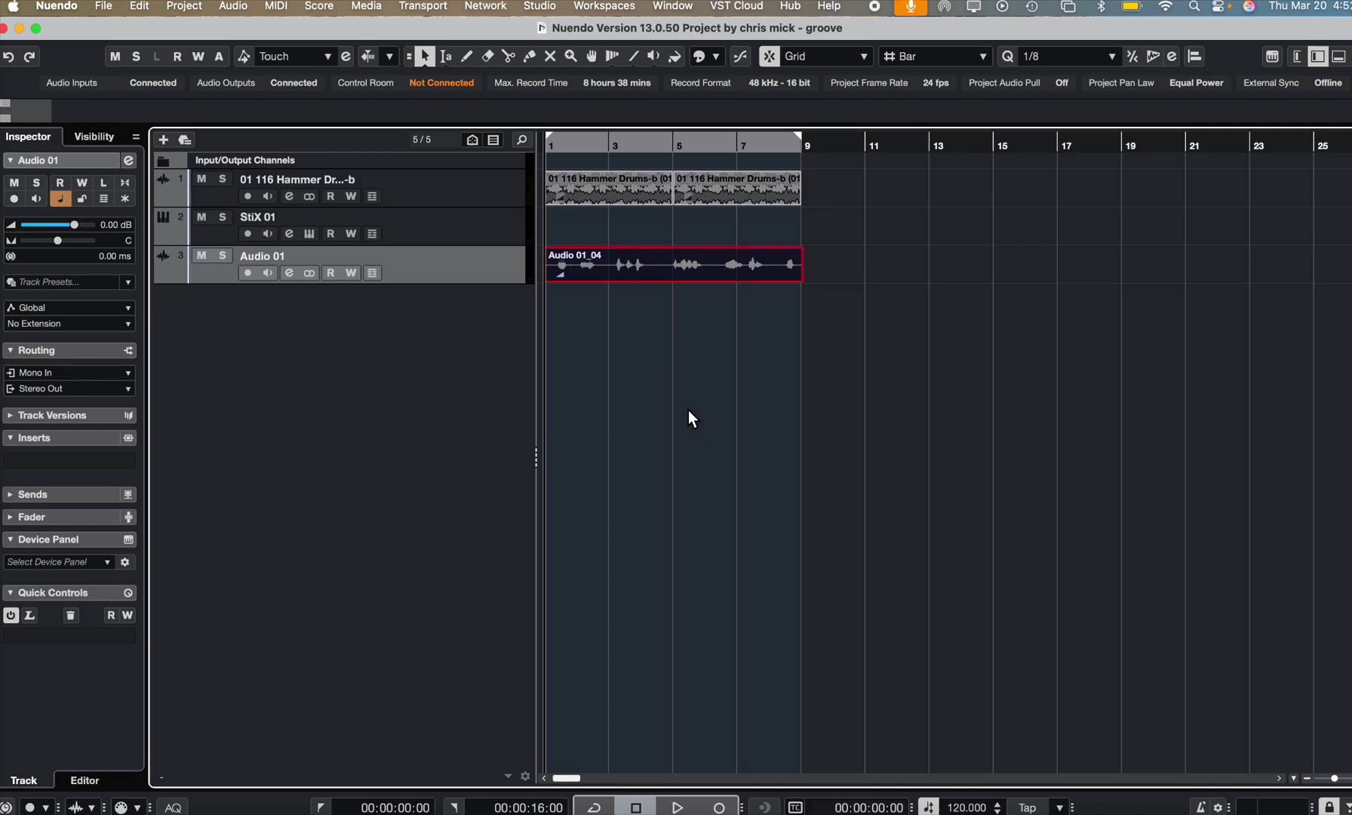
# Step: Audition the project, then open Adaptive Background Attenuation and keep the Voice Over profile
pyautogui.press('space')
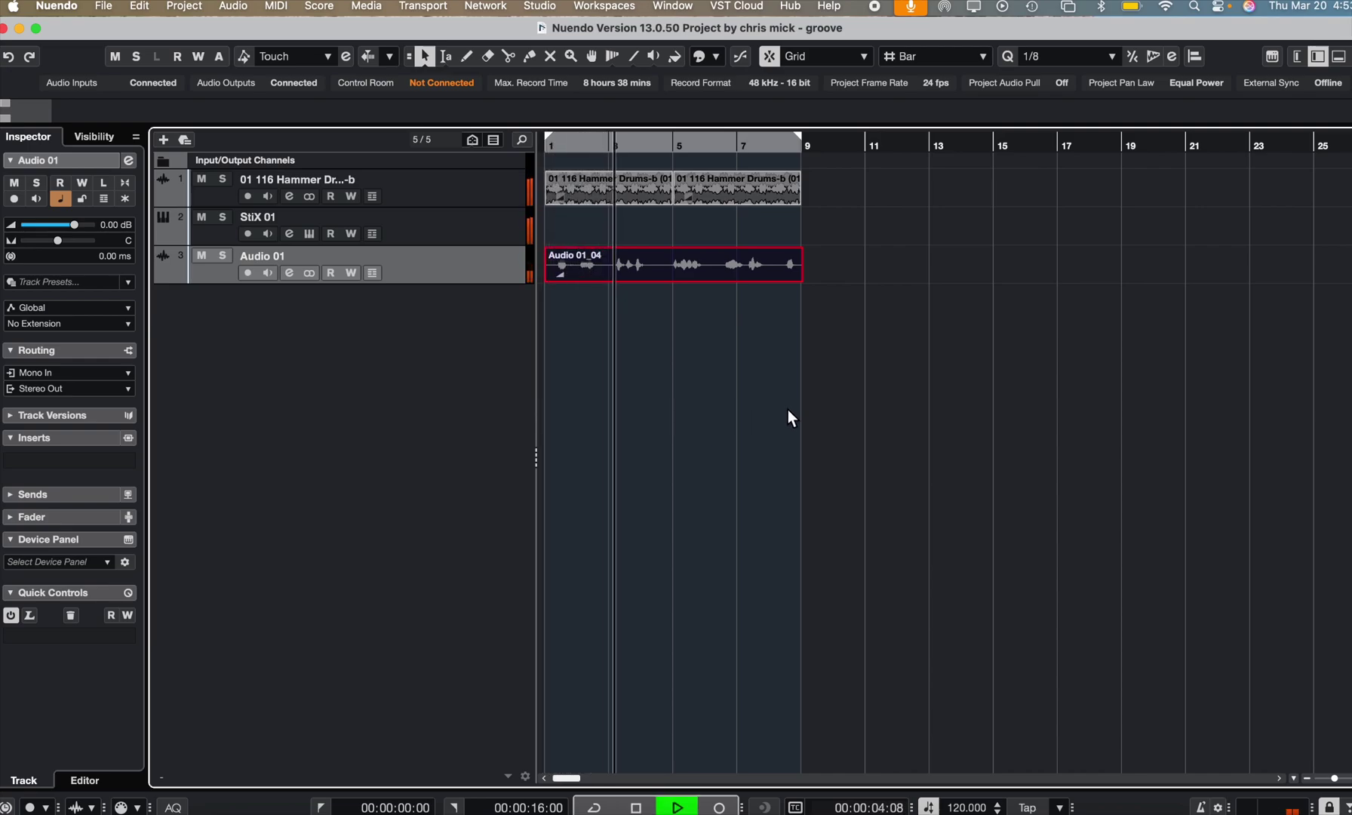
pyautogui.press('space')
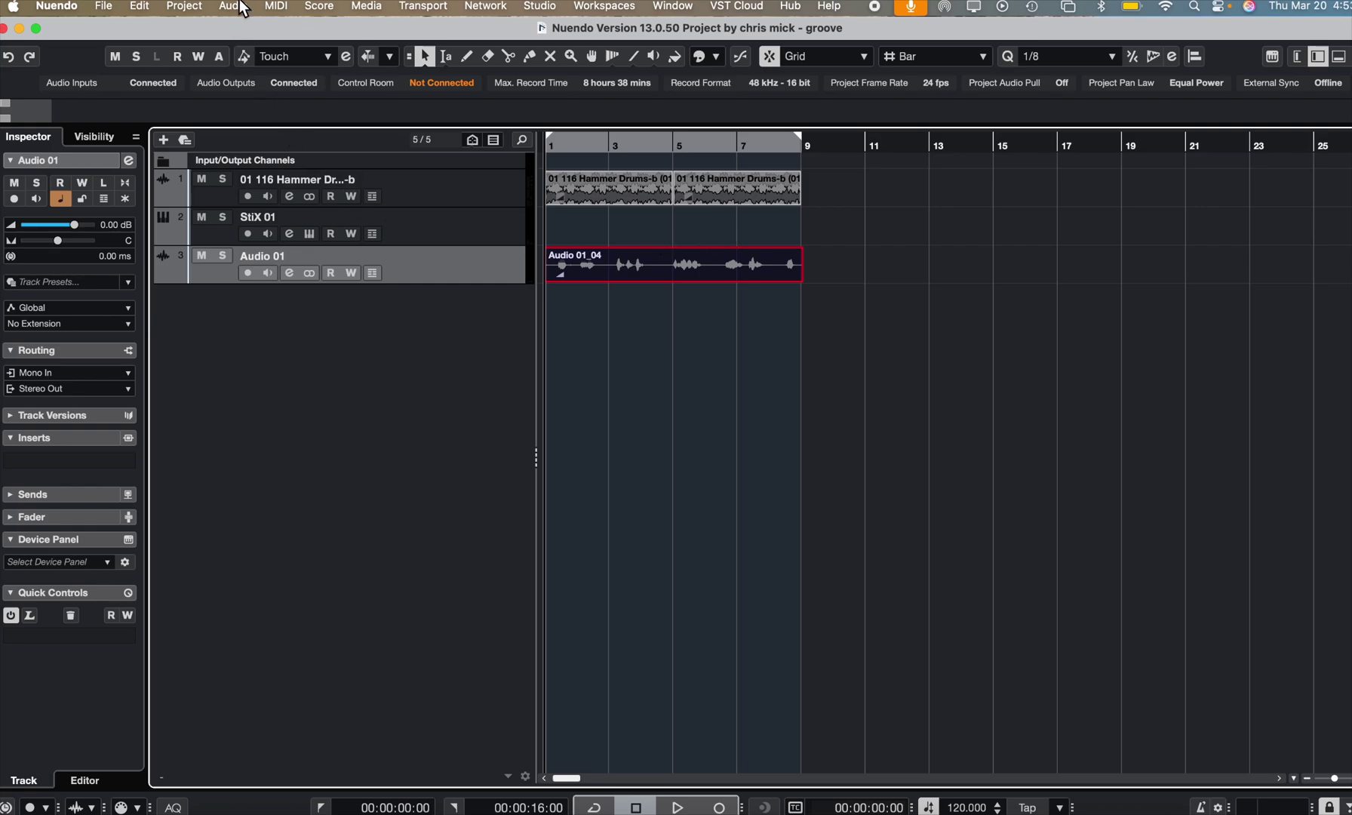
pyautogui.click(181, 7)
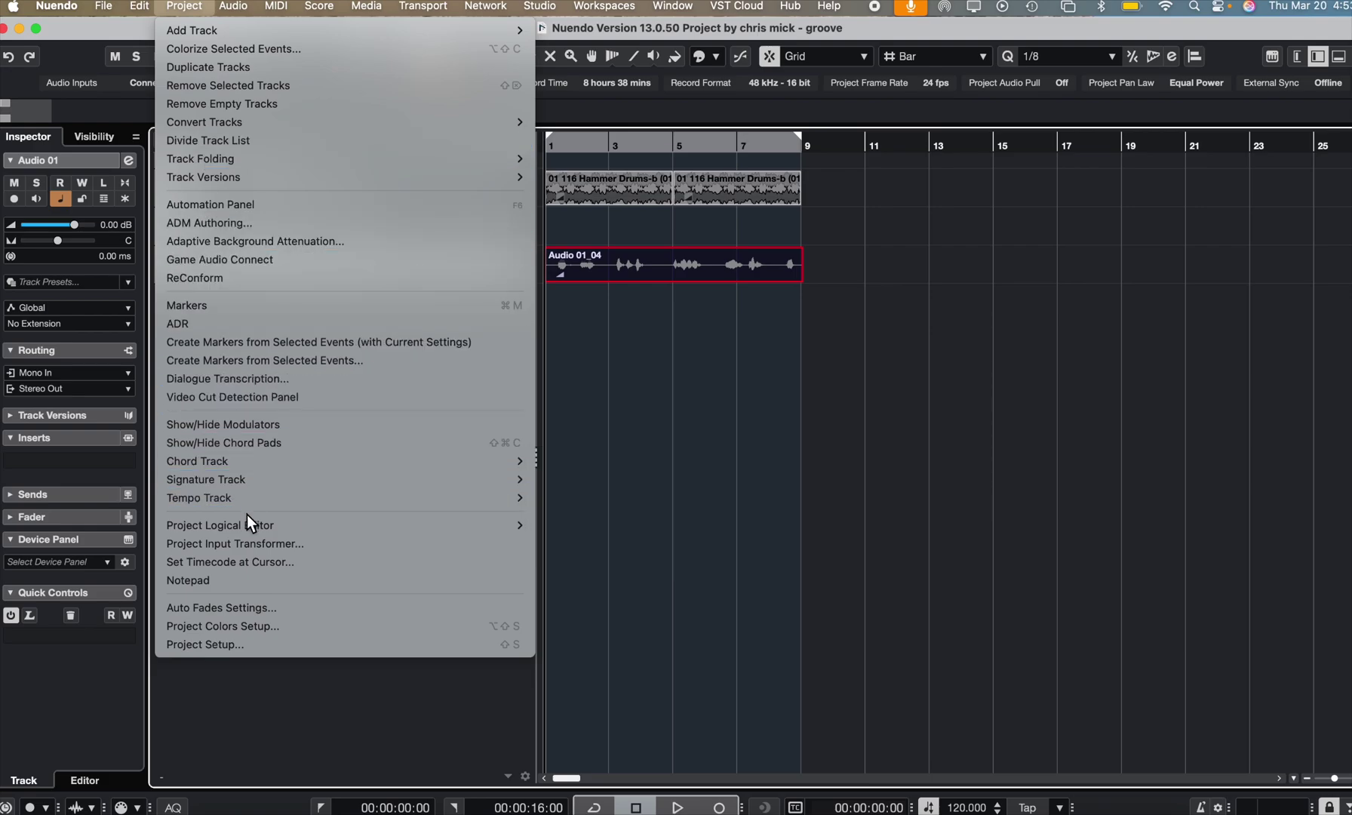
pyautogui.click(279, 240)
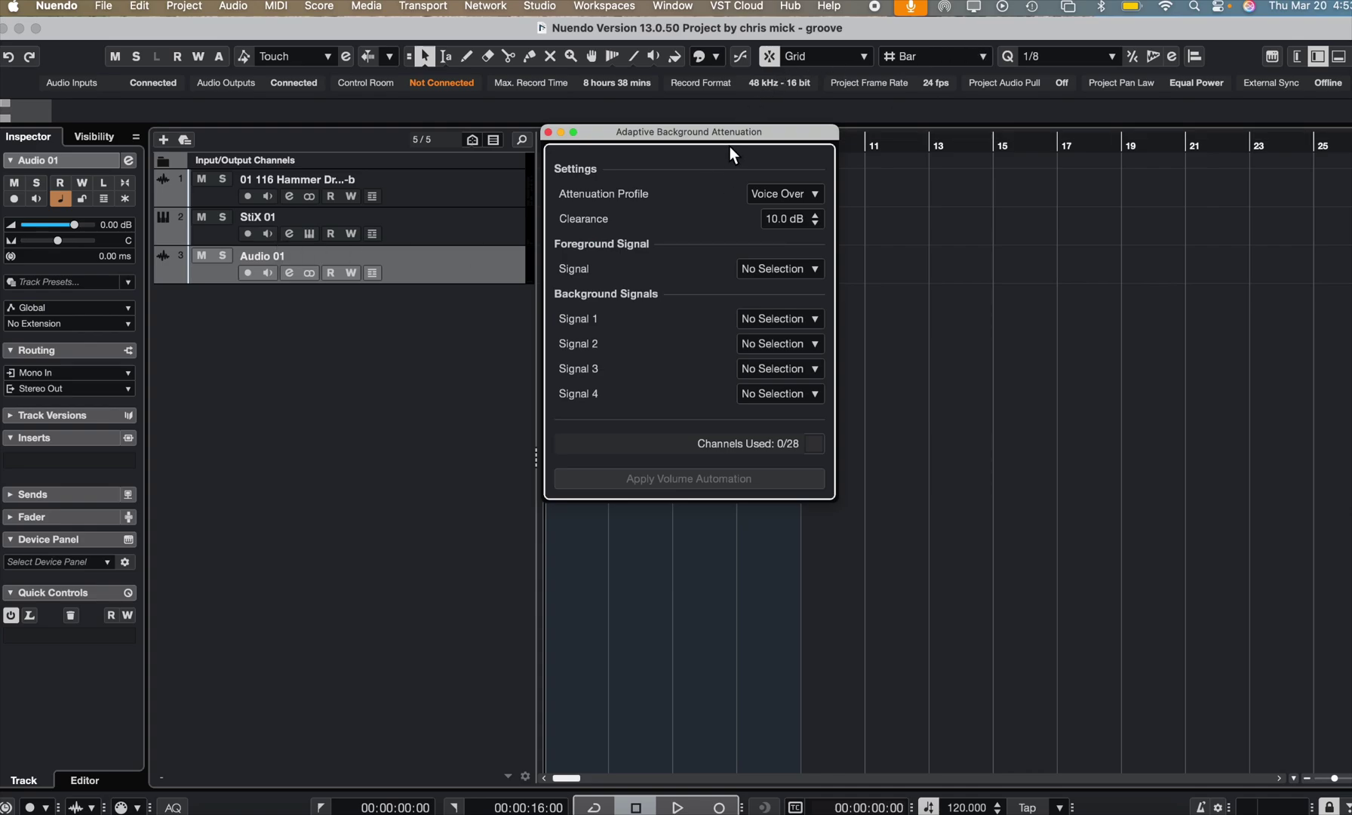
pyautogui.moveTo(740, 137); pyautogui.dragTo(763, 314)
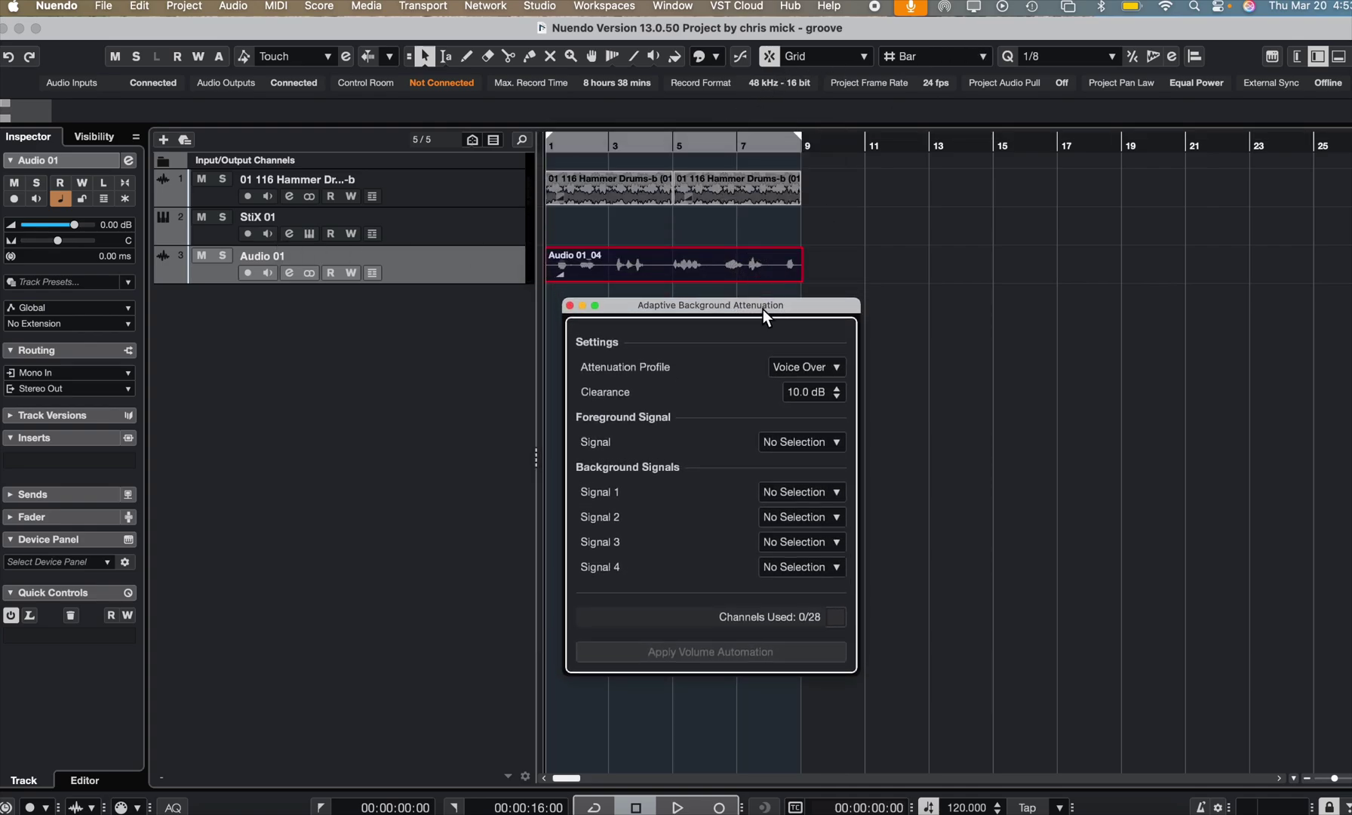
pyautogui.click(835, 365)
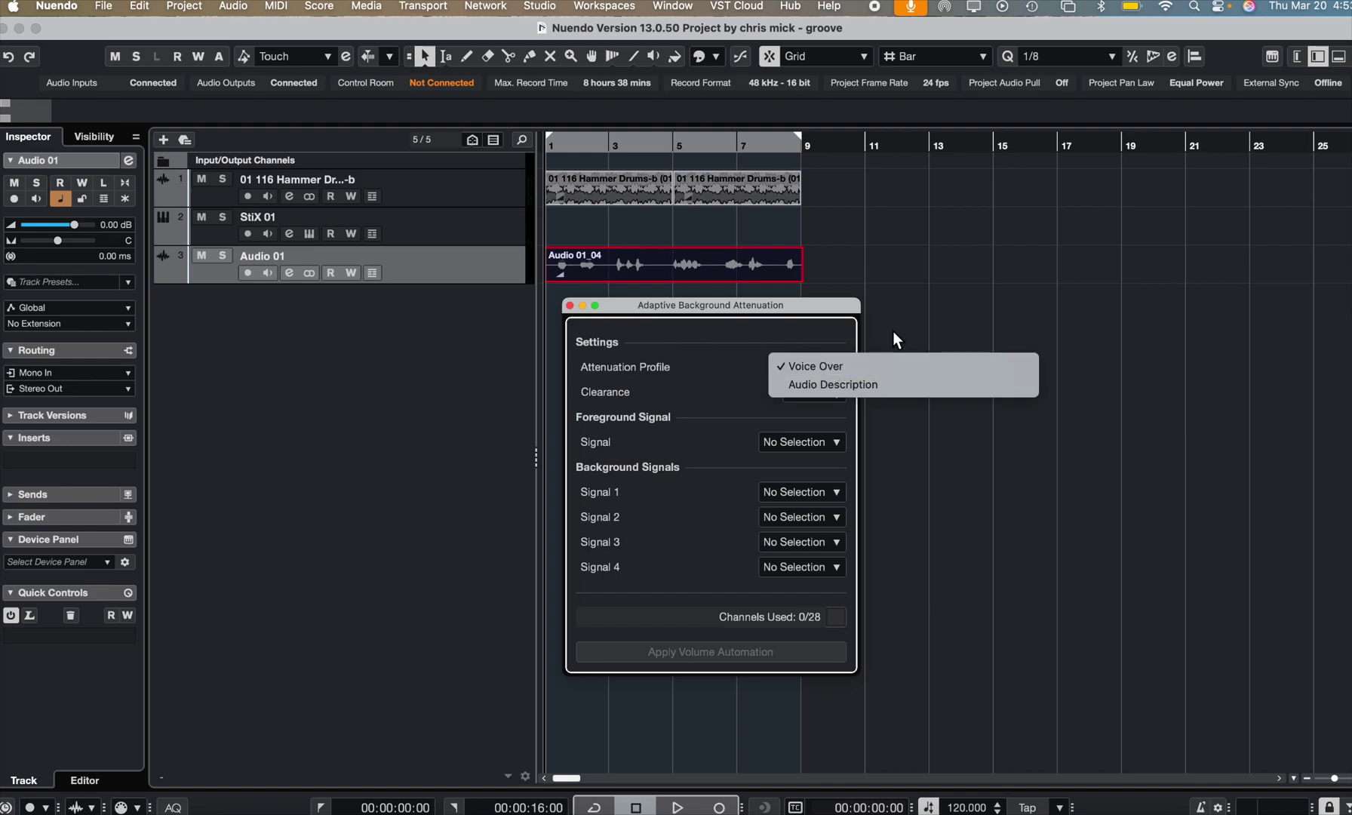
pyautogui.click(818, 312)
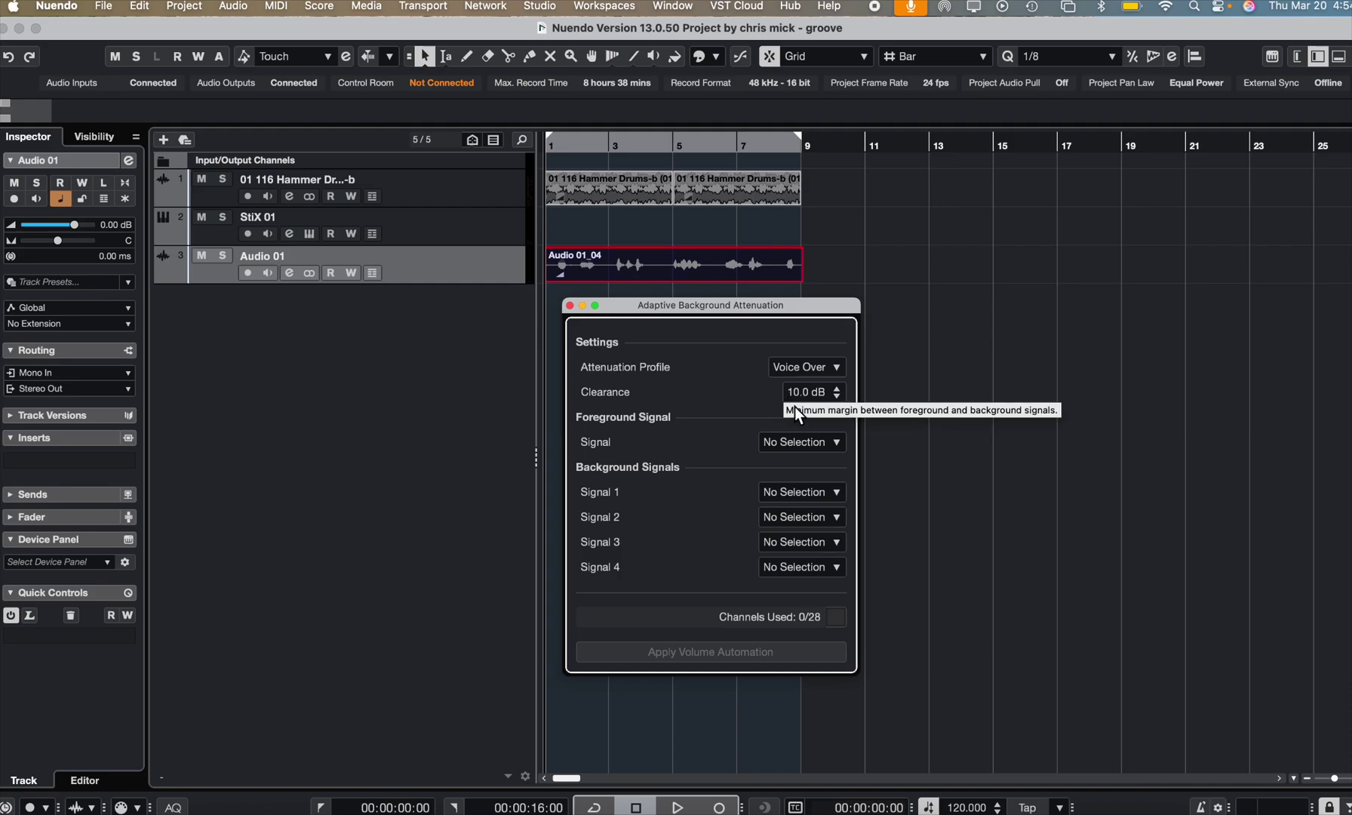
# Step: Set Audio 01 as the Signal and 01 116 Hammer Drums-b as Signal 1, then apply volume automation
pyautogui.click(838, 443)
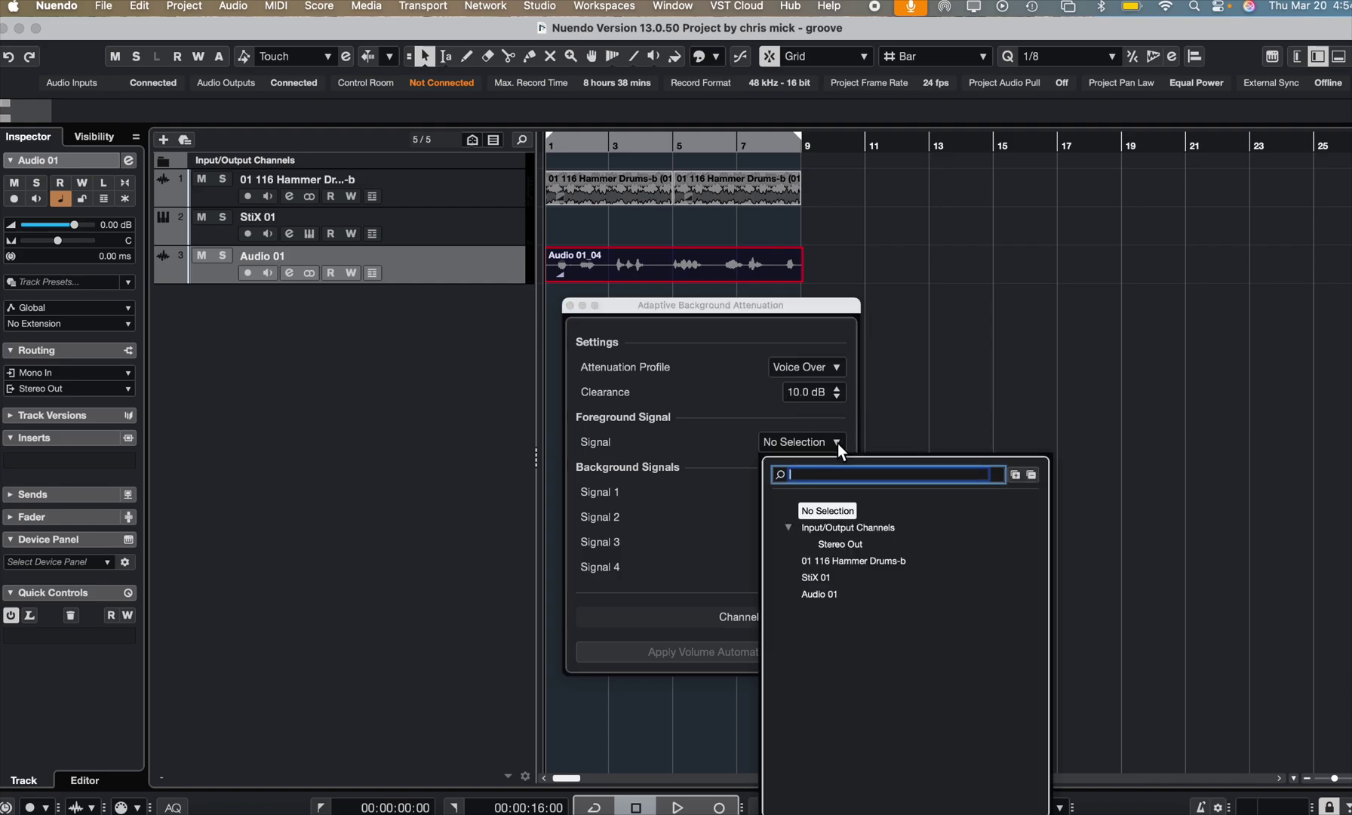
pyautogui.click(821, 594)
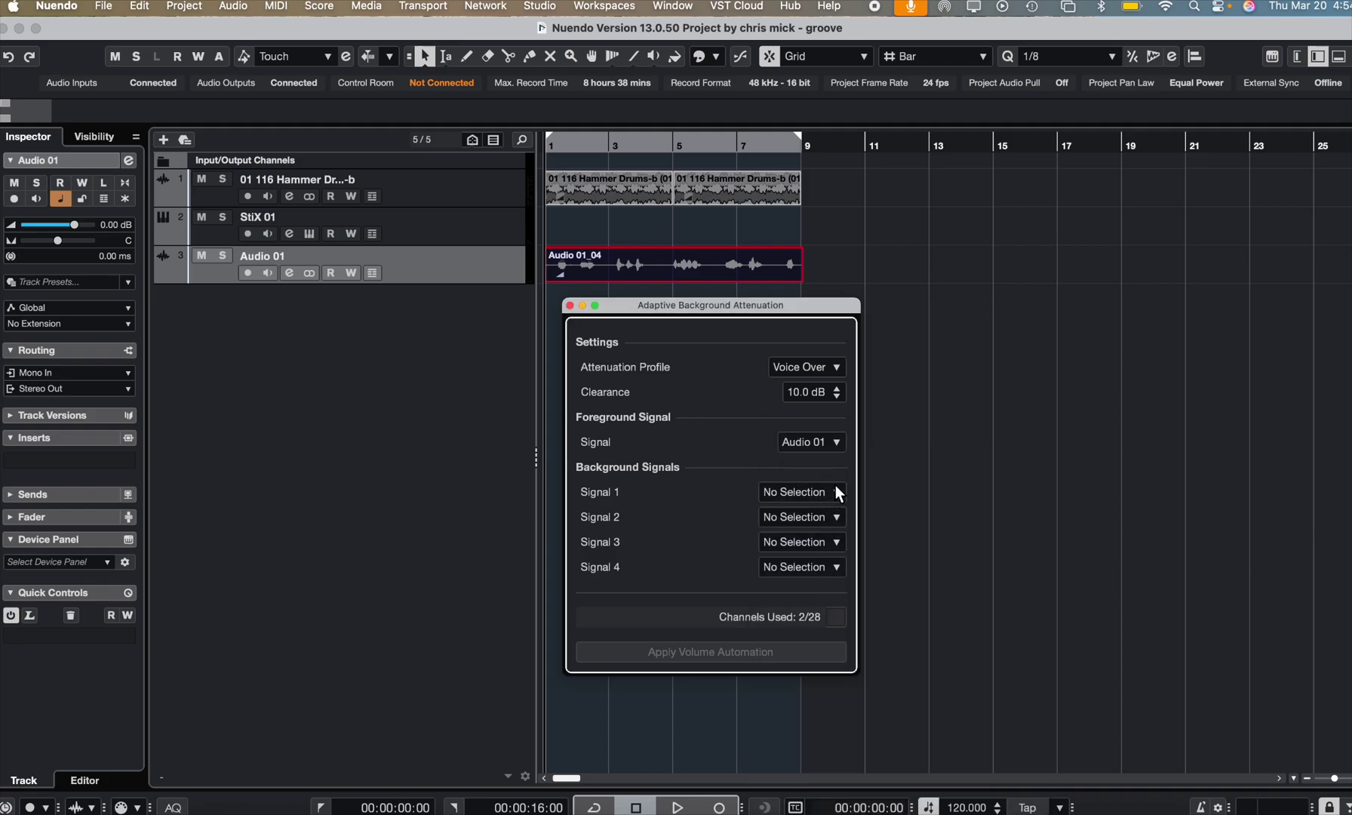
pyautogui.click(835, 491)
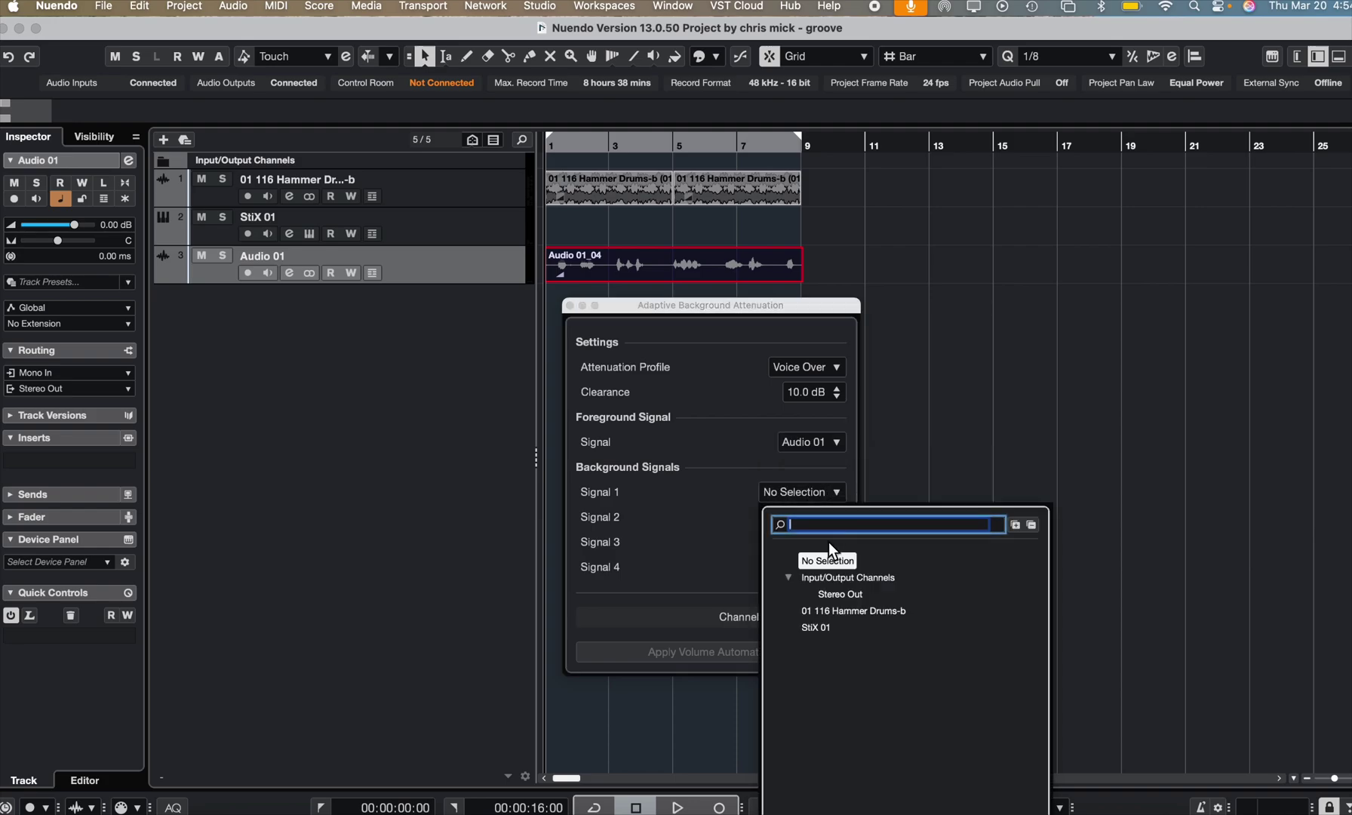
pyautogui.click(825, 610)
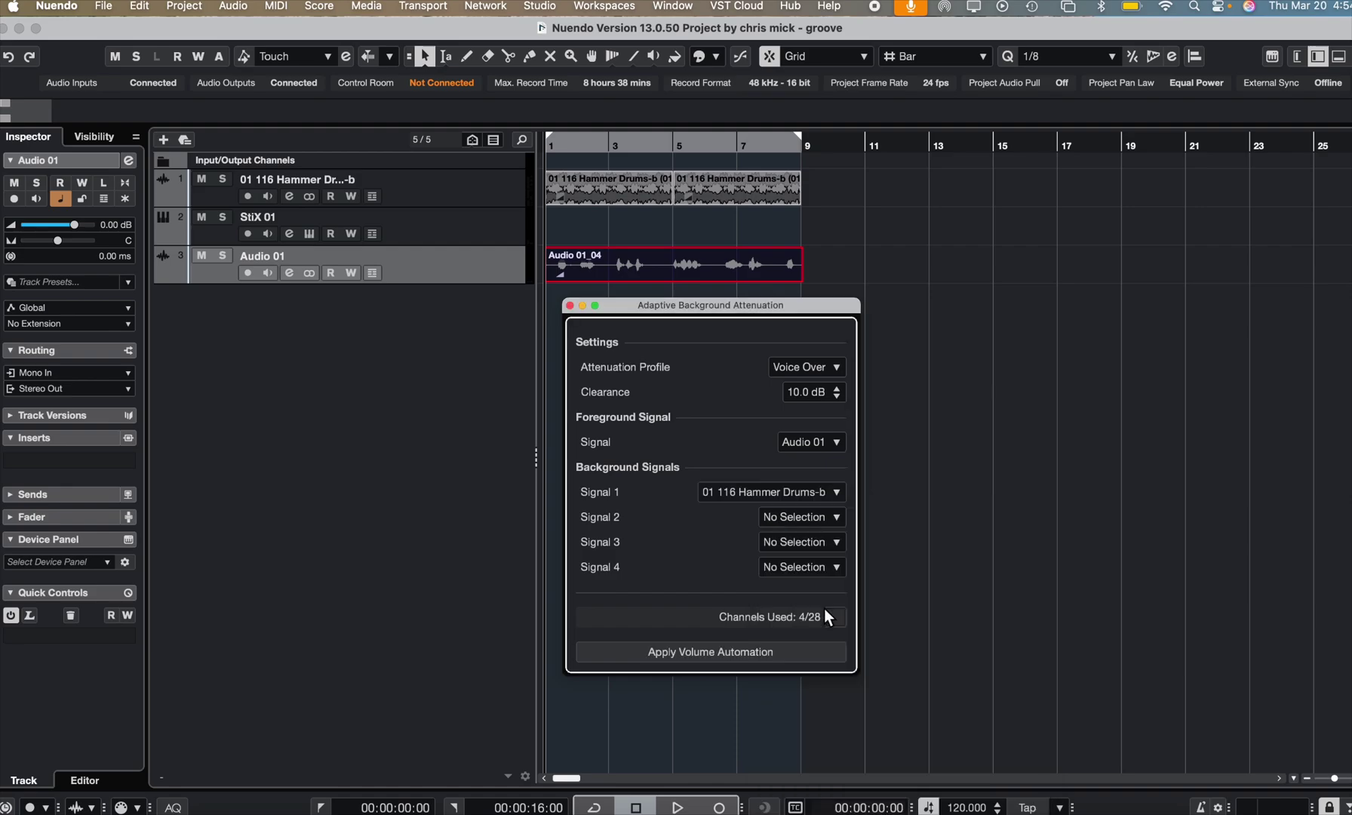
pyautogui.click(718, 654)
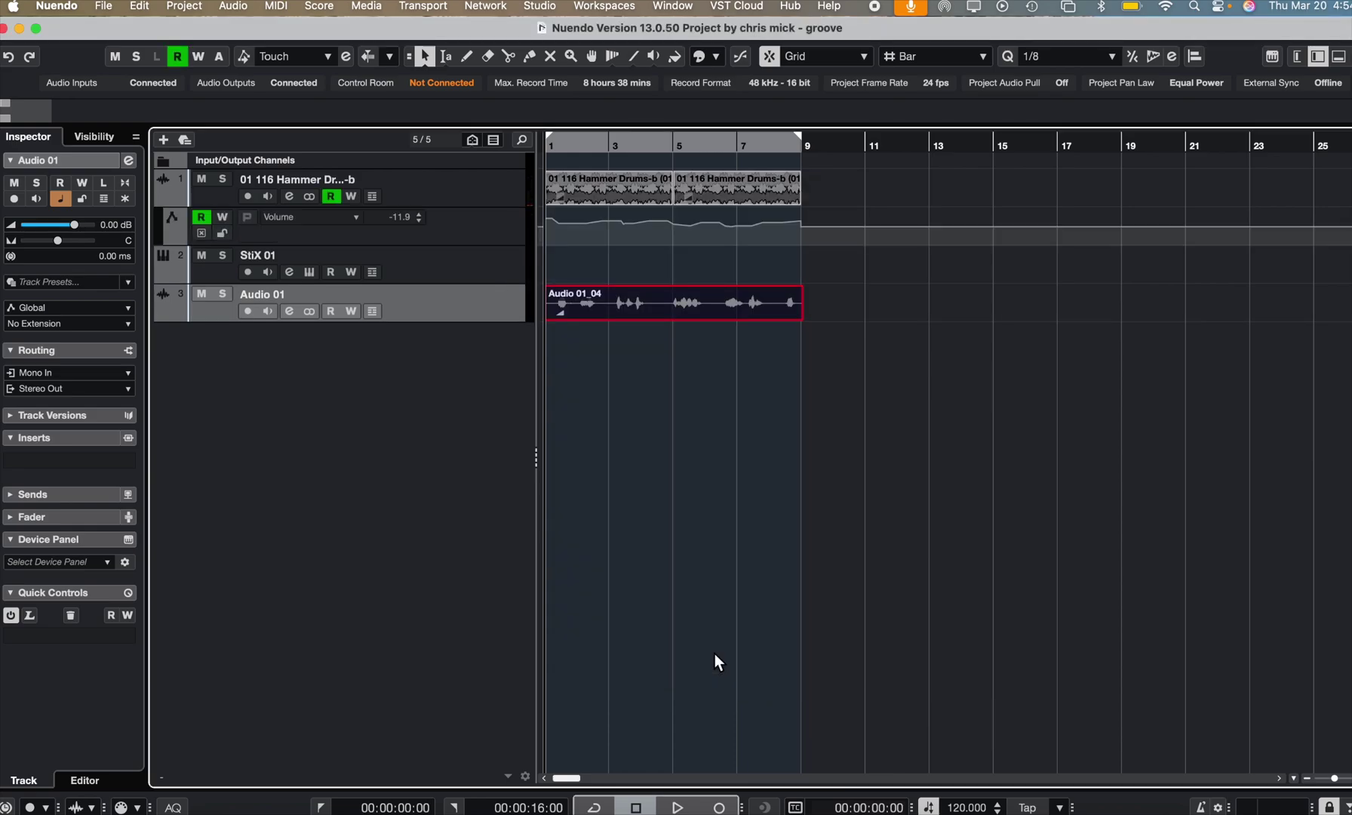
# Step: Play back the project to hear the drum loop ducking under Audio 01, then stop
pyautogui.press('space')
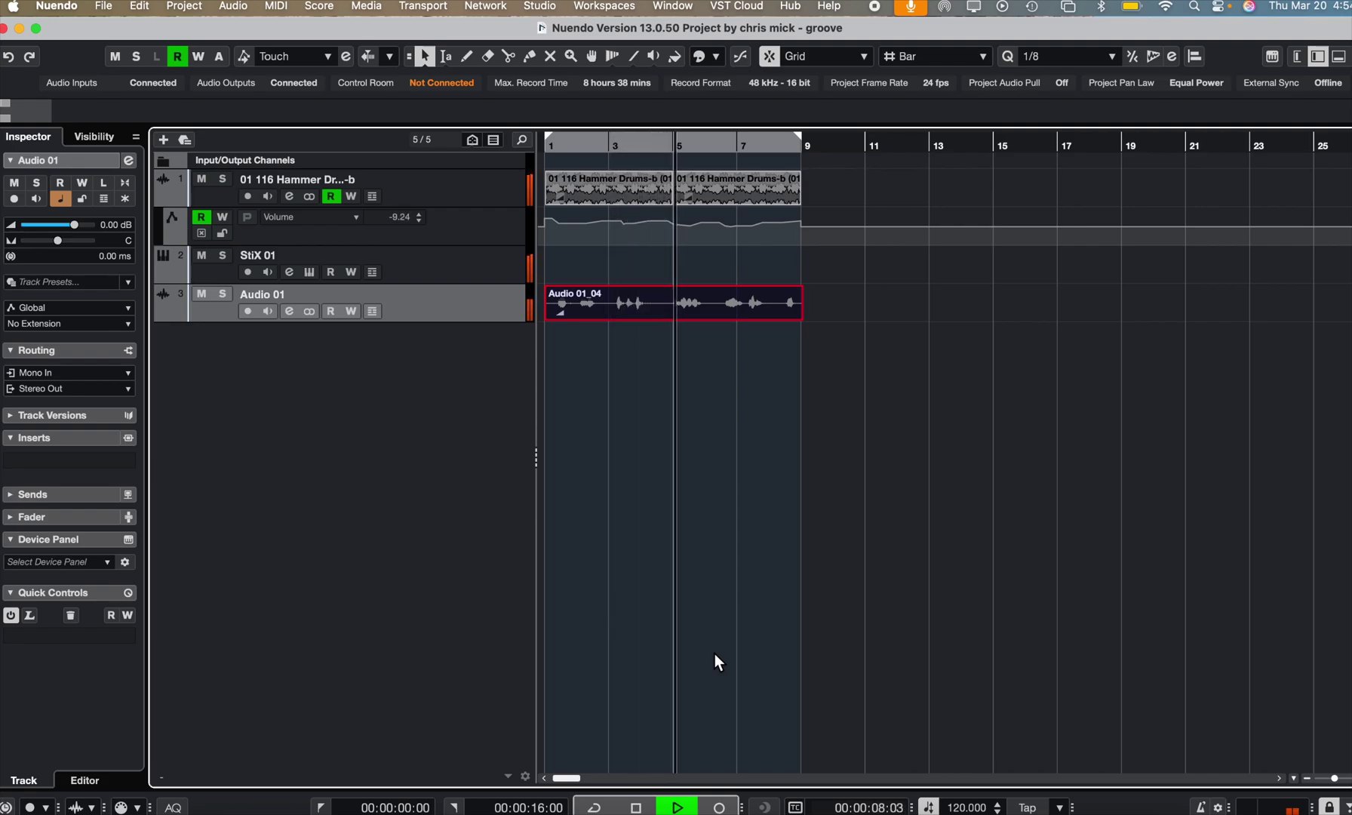
pyautogui.press('space')
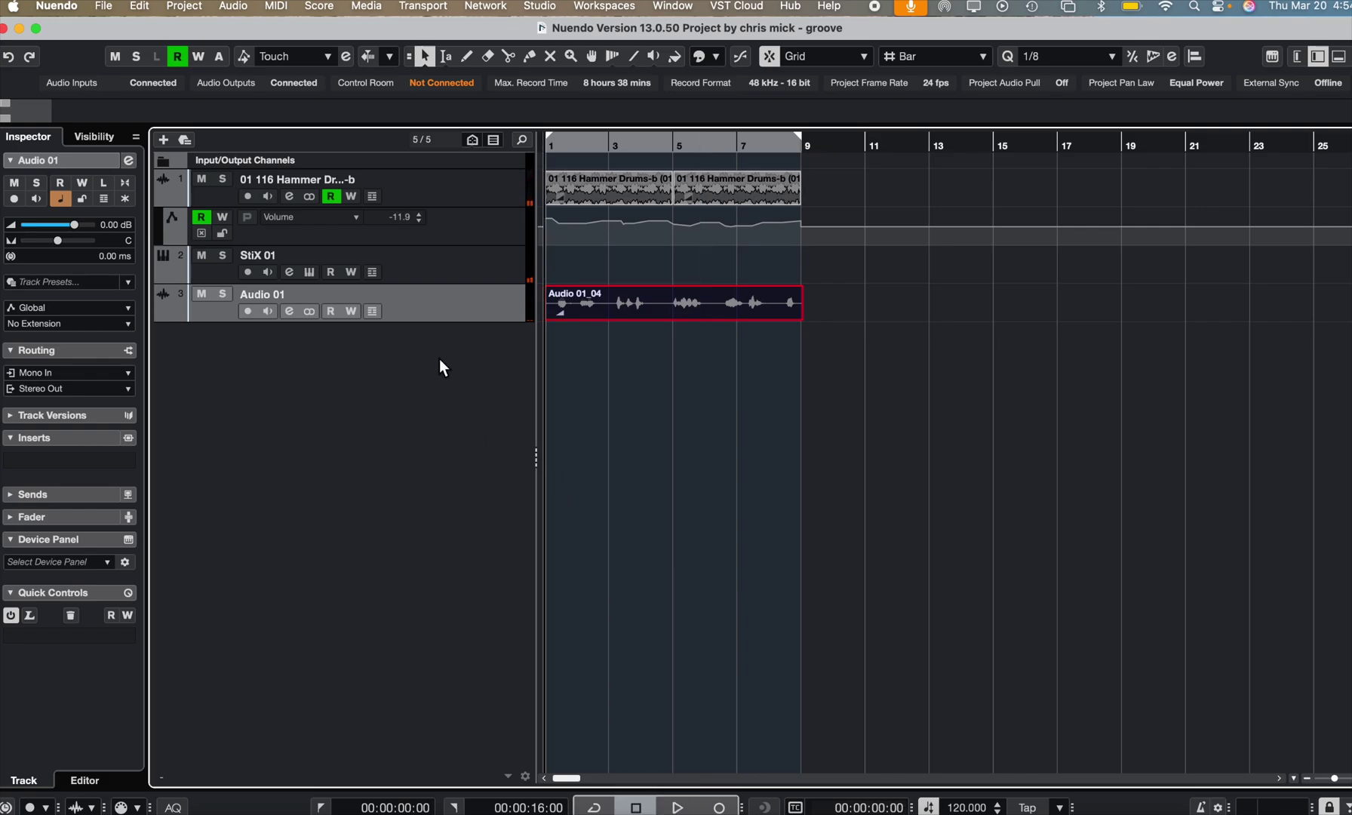
# Step: Select the first Hammer Drums event and zoom in horizontally and vertically on it
pyautogui.click(572, 232)
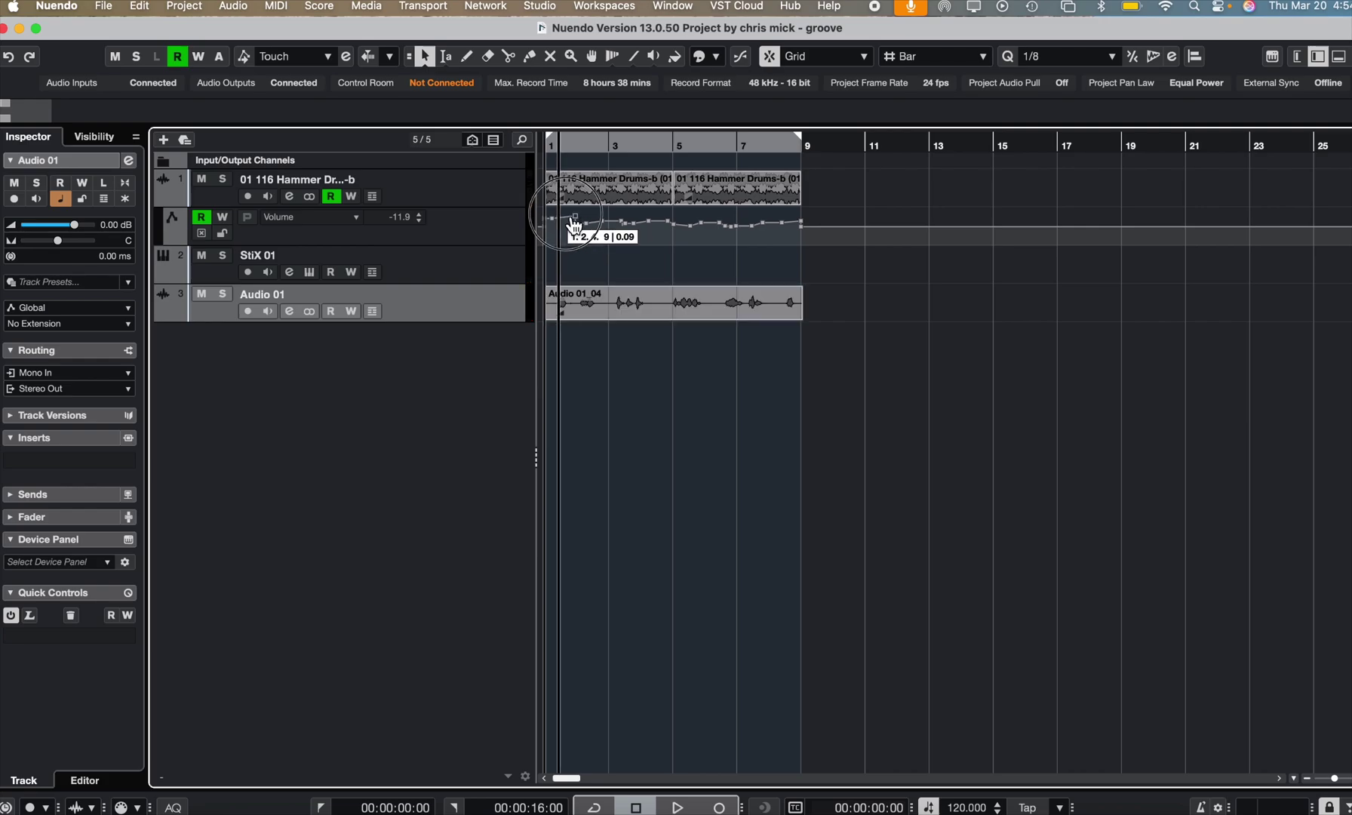
pyautogui.click(486, 179)
pyautogui.click(618, 188)
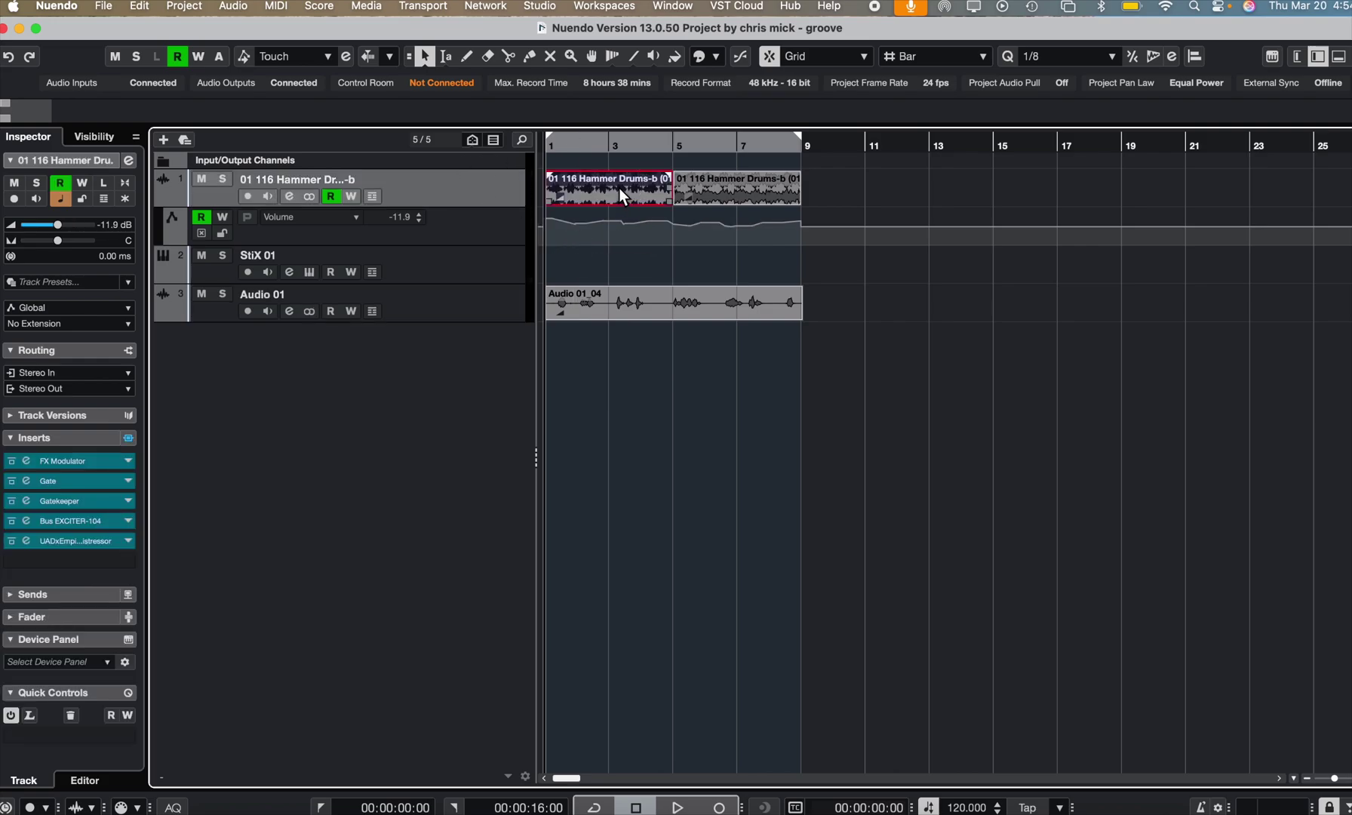
pyautogui.moveTo(1335, 779); pyautogui.dragTo(1337, 780)
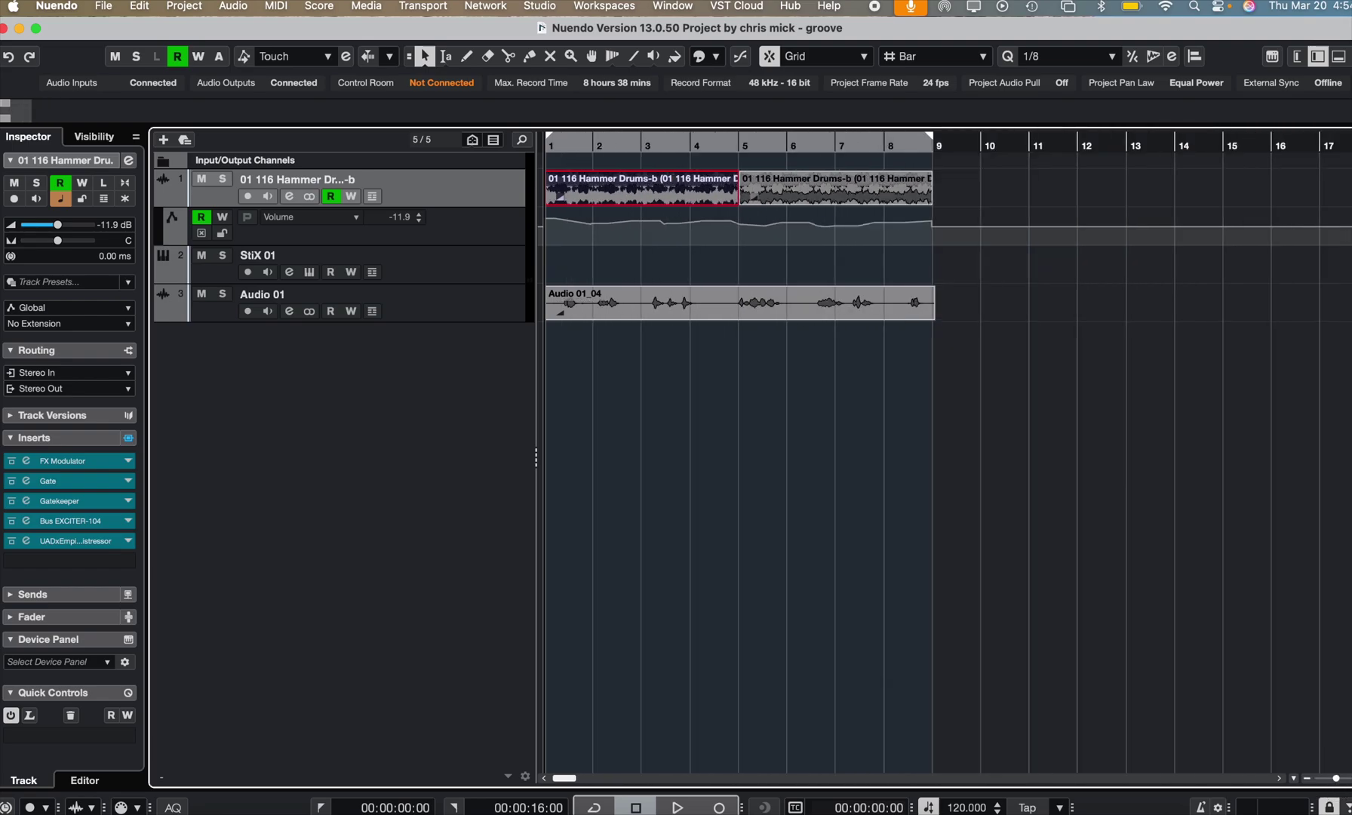
pyautogui.moveTo(1349, 721); pyautogui.dragTo(1349, 713)
pyautogui.moveTo(1336, 779); pyautogui.dragTo(1338, 780)
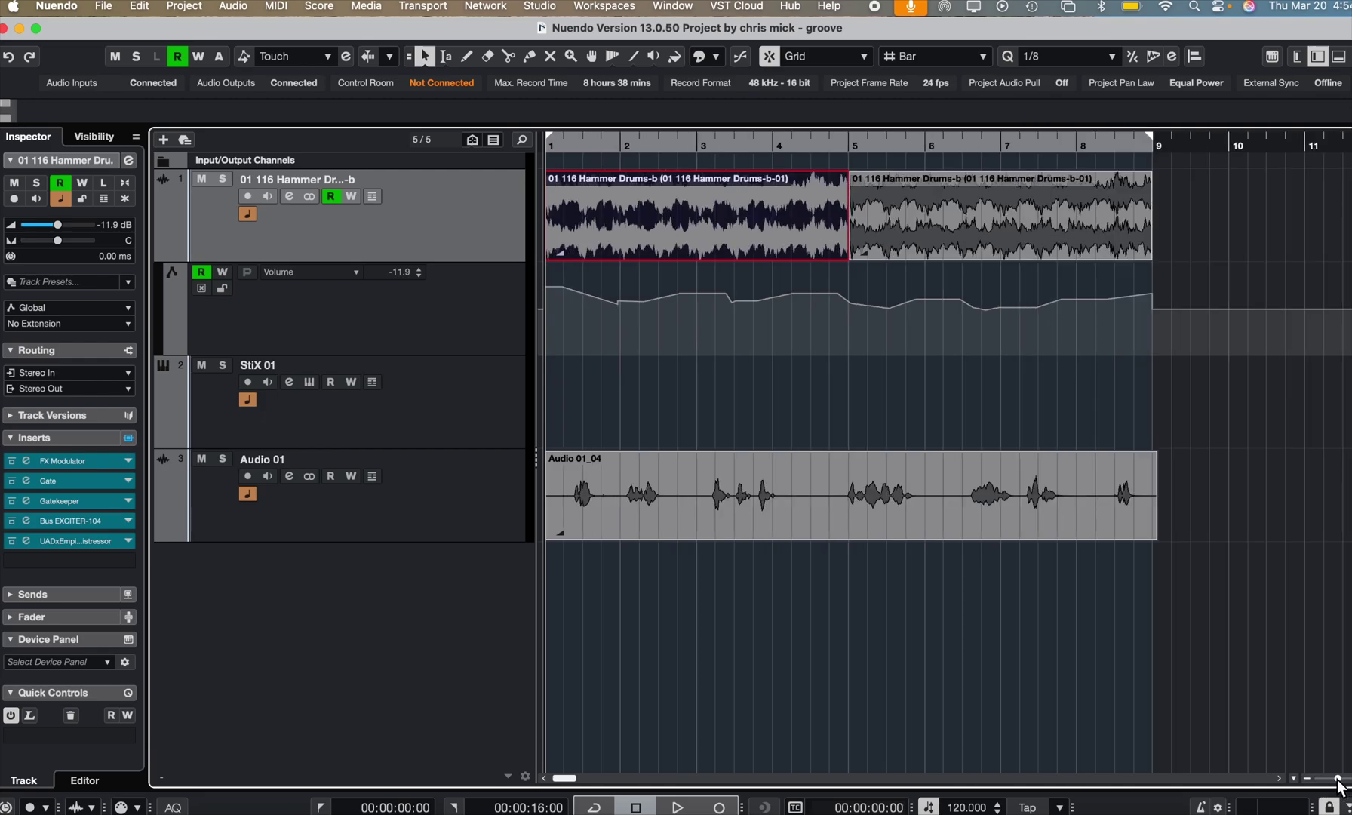
# Step: With the Draw tool, add a three-point volume dip near bar 2 and audition it
pyautogui.rightClick(671, 233)
pyautogui.click(671, 233)
pyautogui.rightClick(670, 232)
pyautogui.click(677, 223)
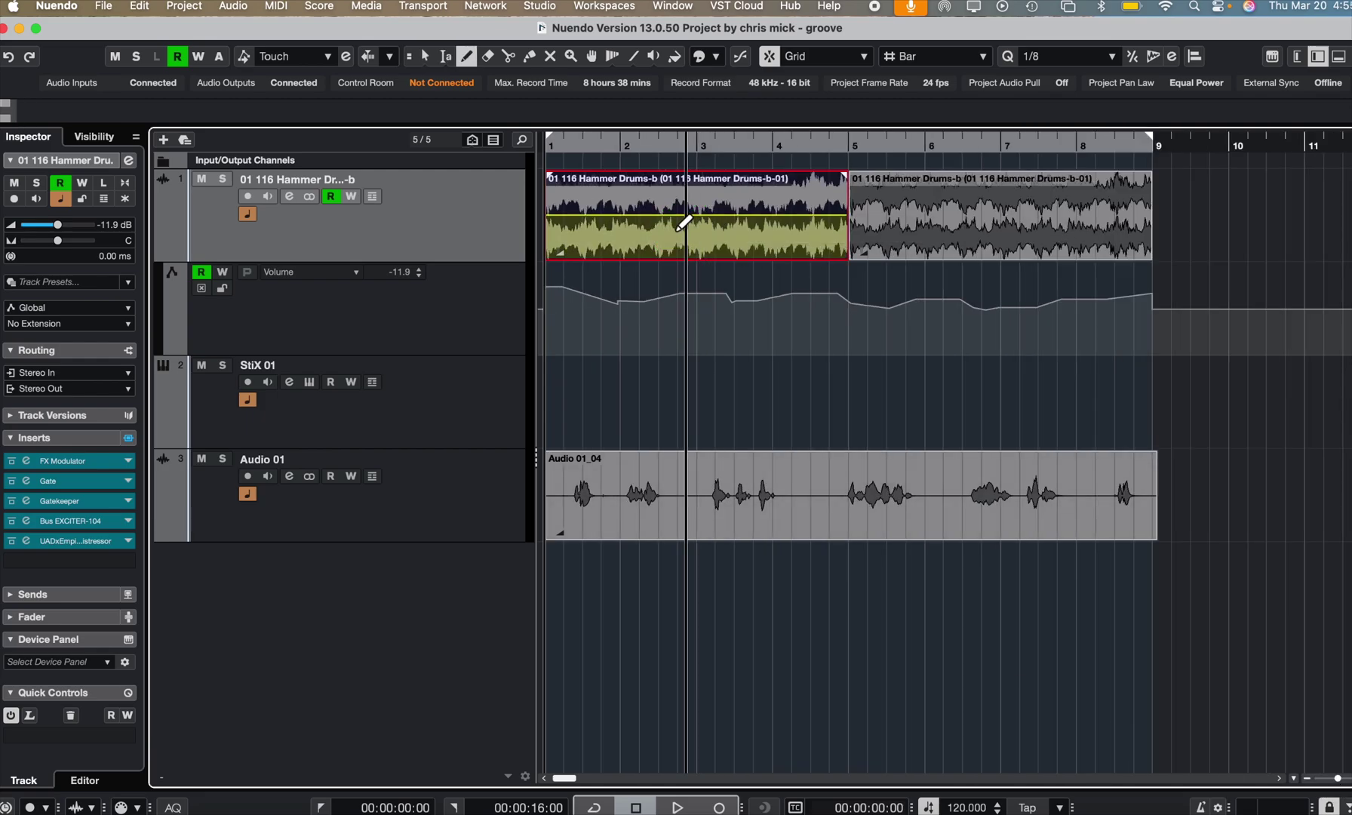
pyautogui.click(607, 215)
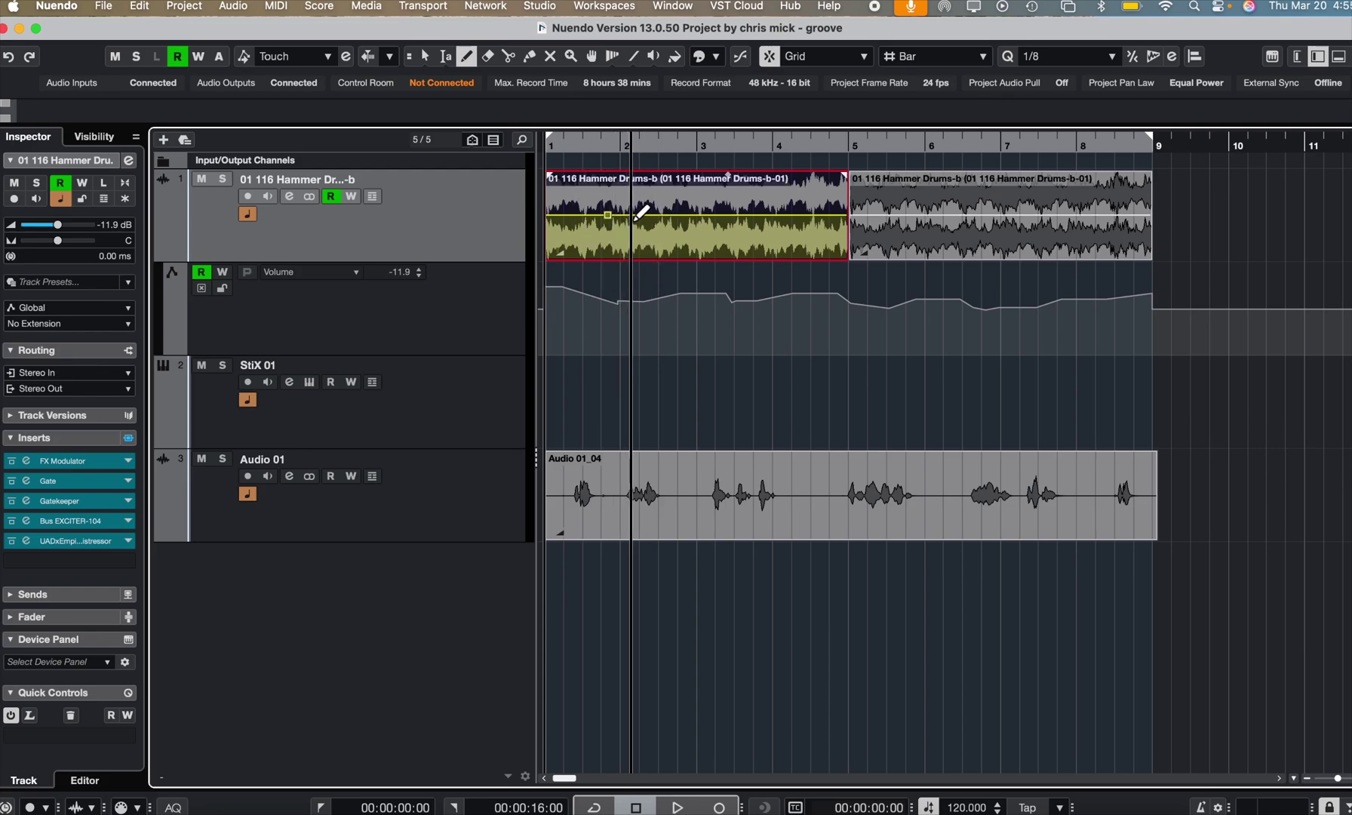
pyautogui.click(632, 215)
pyautogui.click(651, 213)
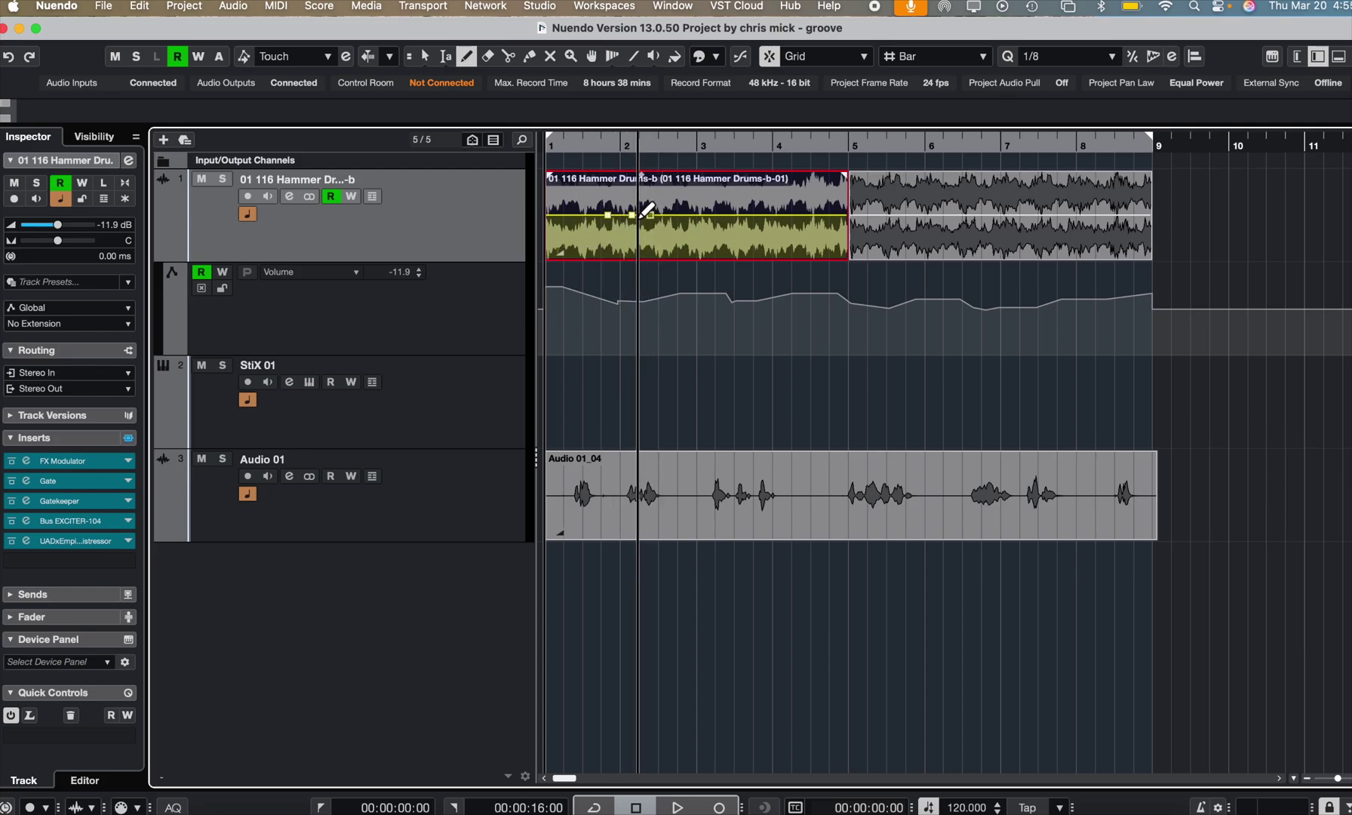
pyautogui.moveTo(631, 215); pyautogui.dragTo(641, 250)
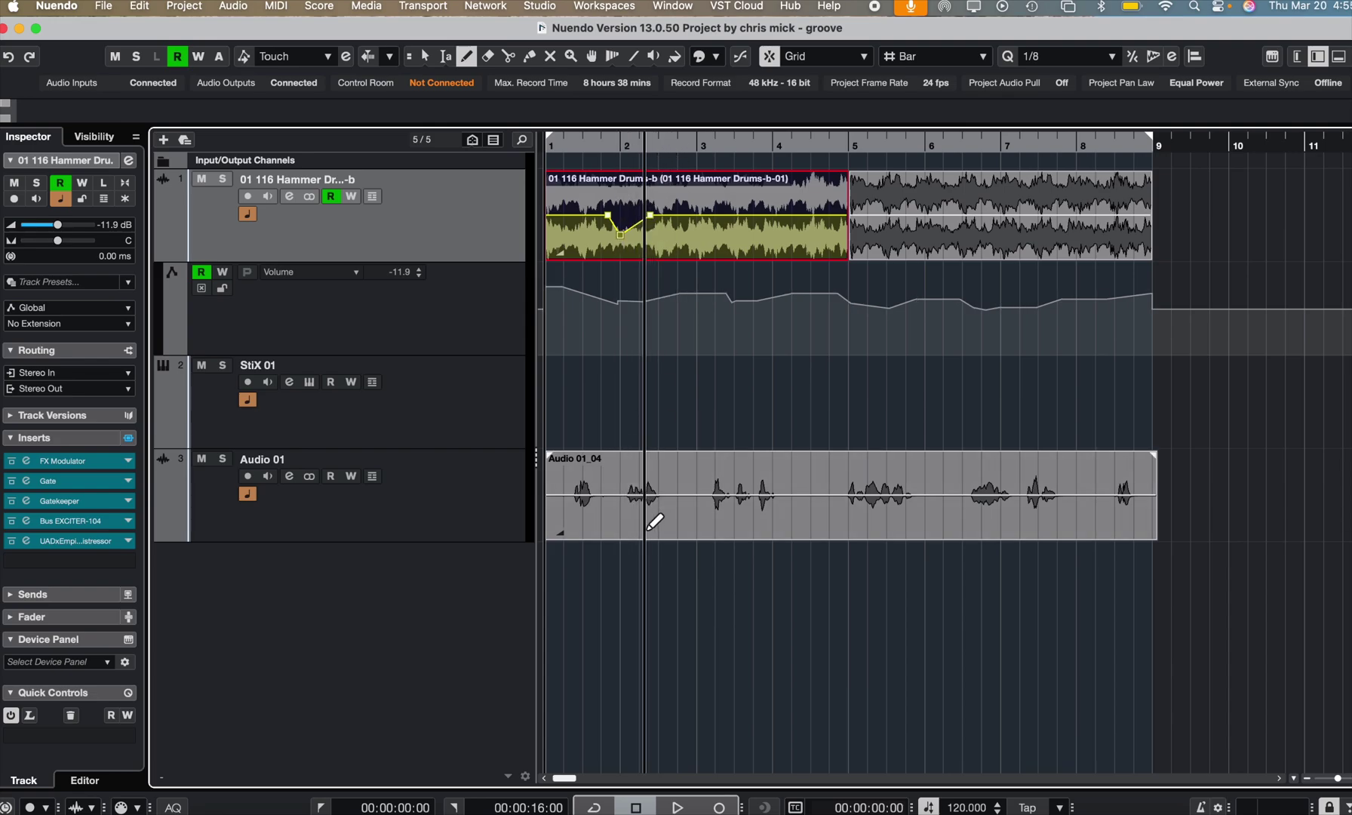
pyautogui.press('space')
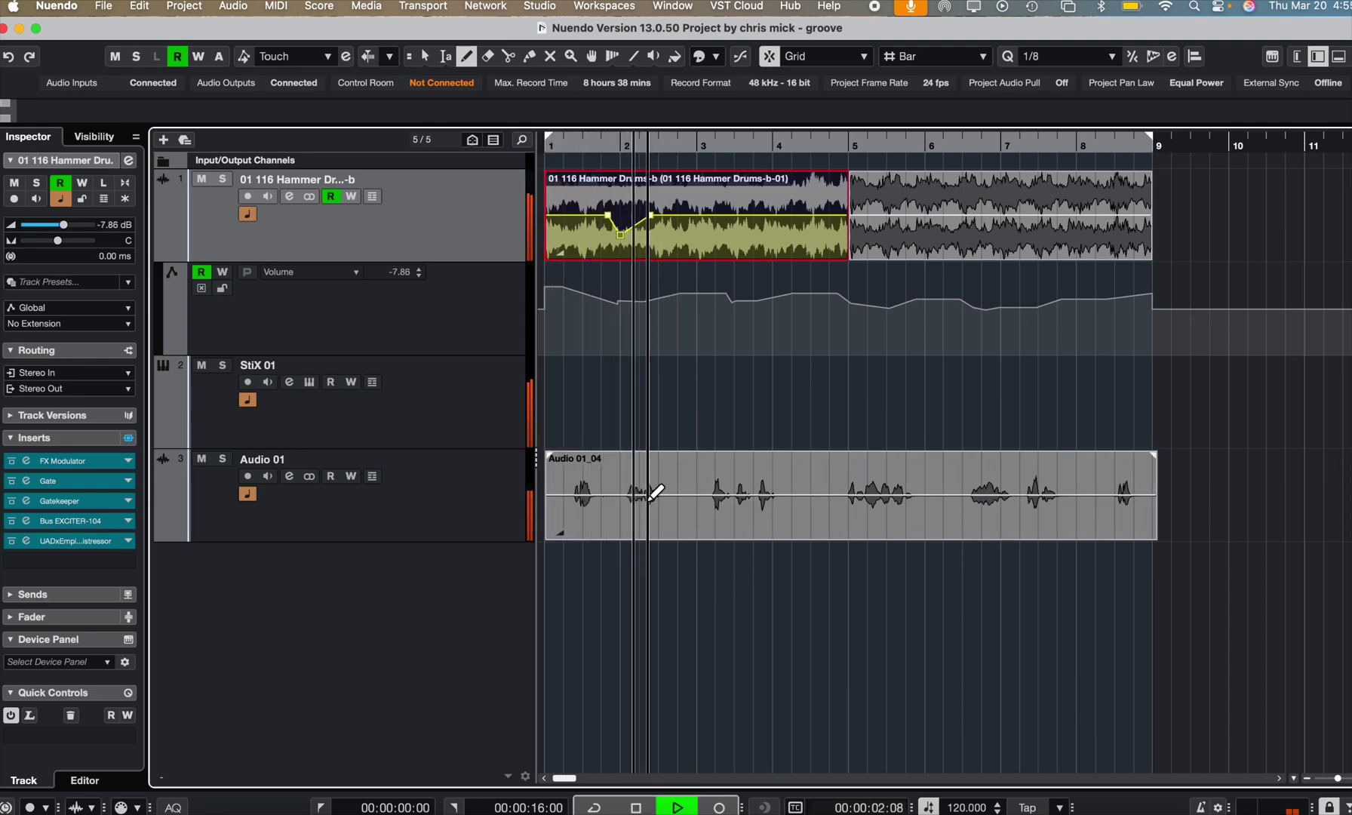
pyautogui.press('space')
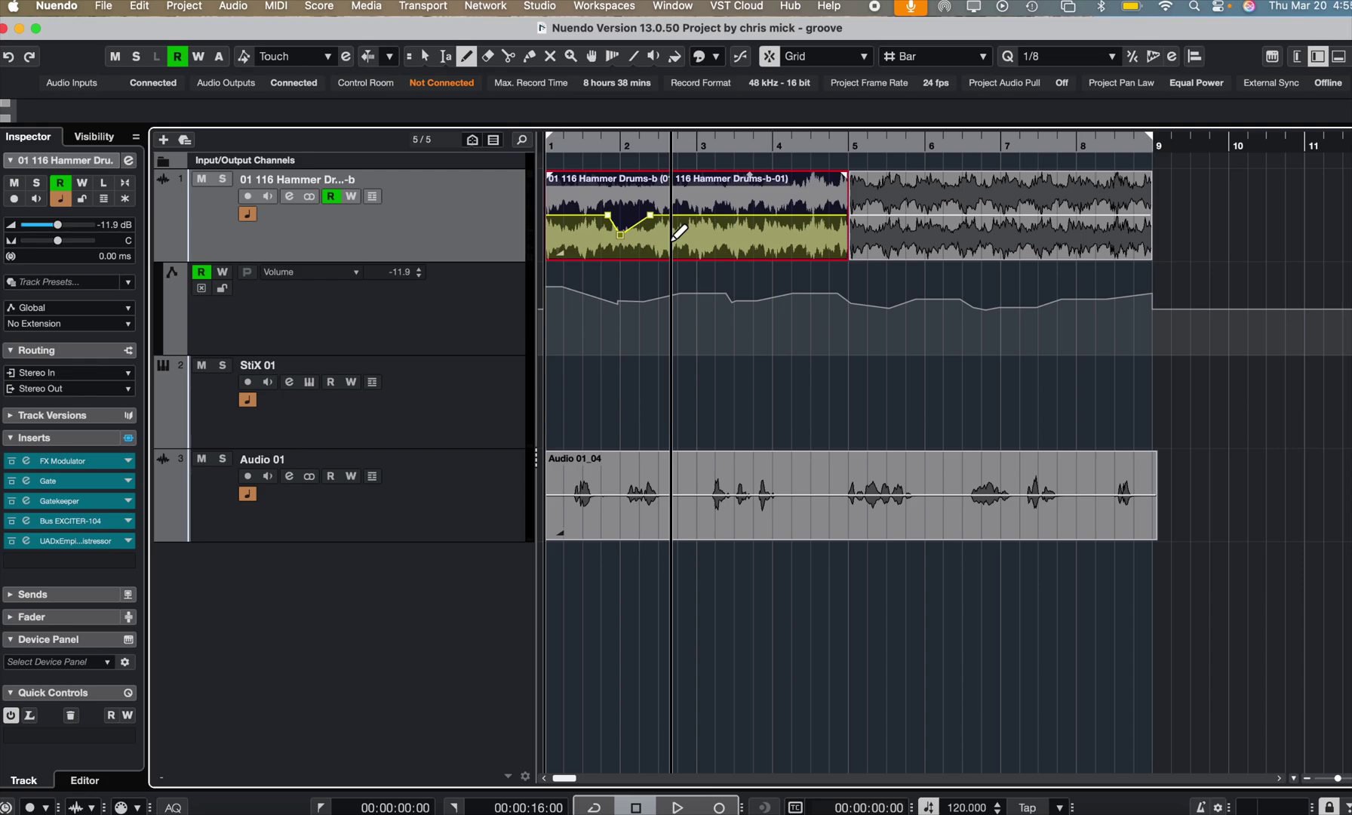
# Step: Undo the accidental split of the first Hammer Drums event with Cmd+Z
pyautogui.press('super+z')
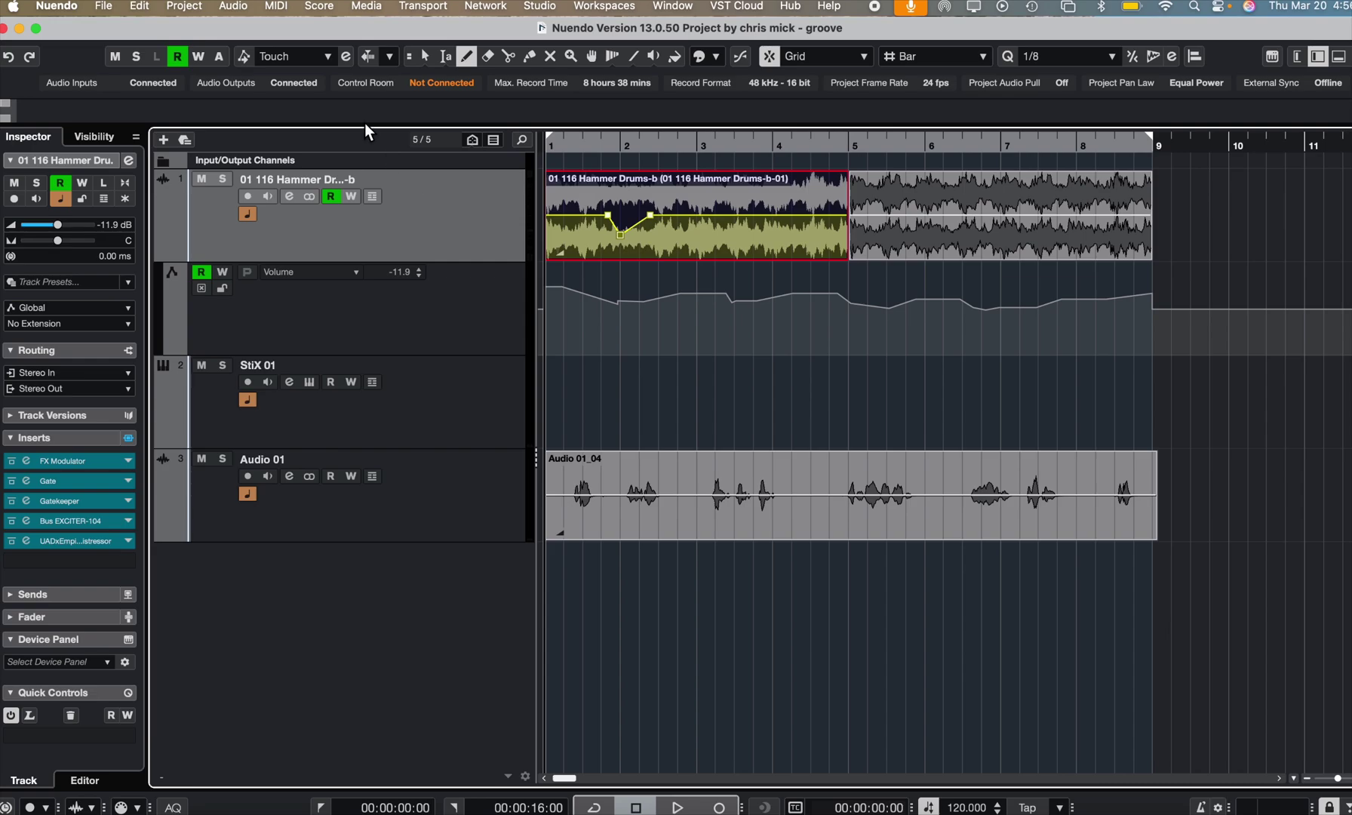
# Step: Add a Video track above StiX 01 from the track list's context menu
pyautogui.click(142, 7)
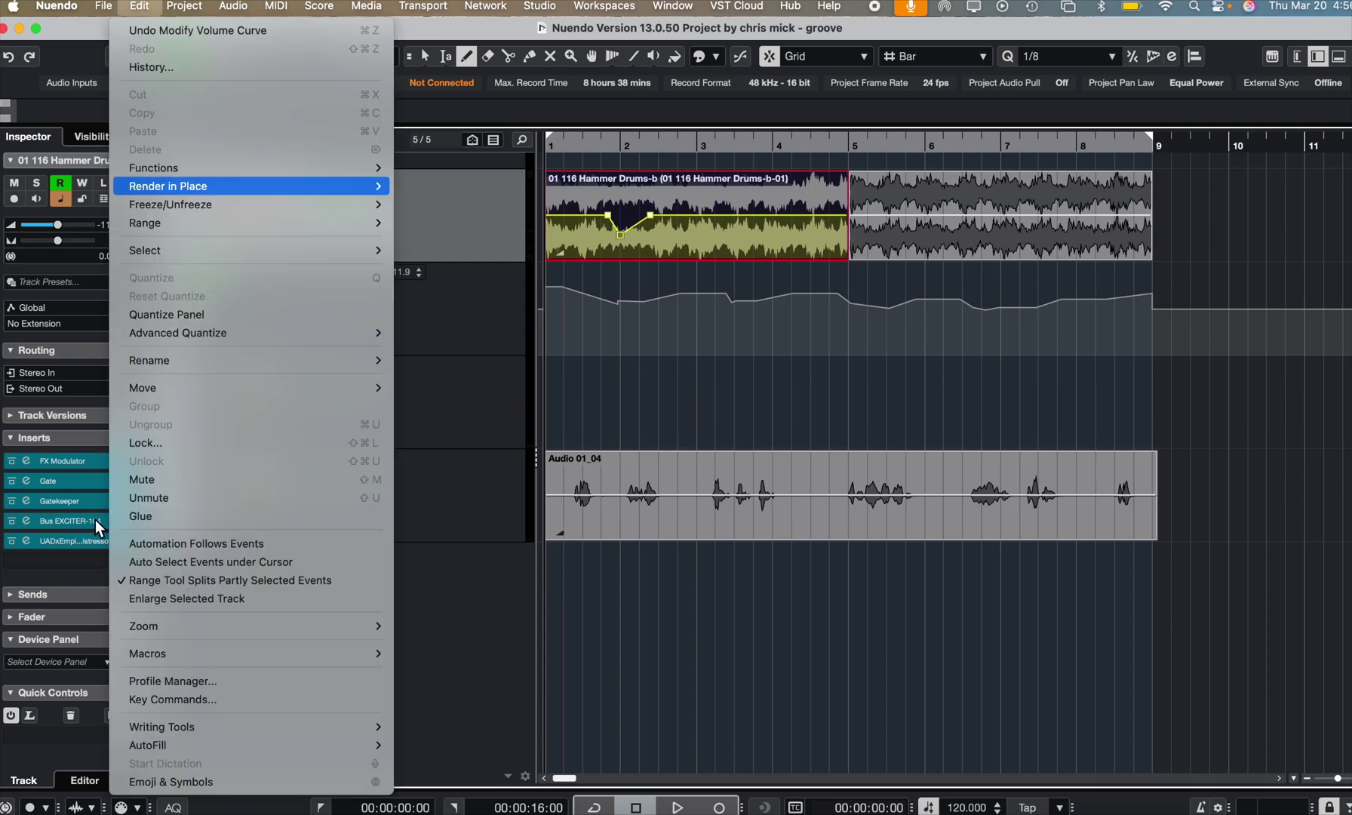
pyautogui.moveTo(107, 11)
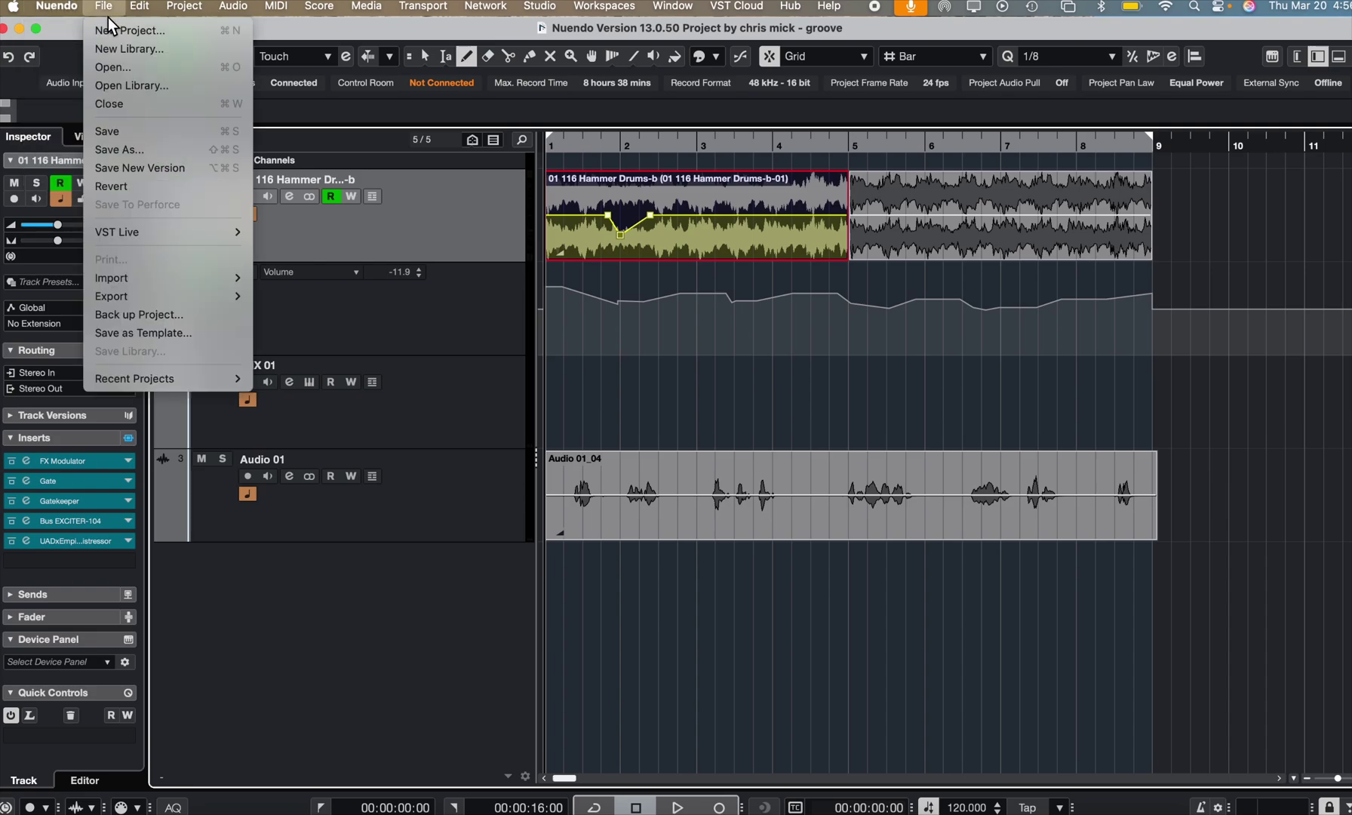
pyautogui.rightClick(440, 591)
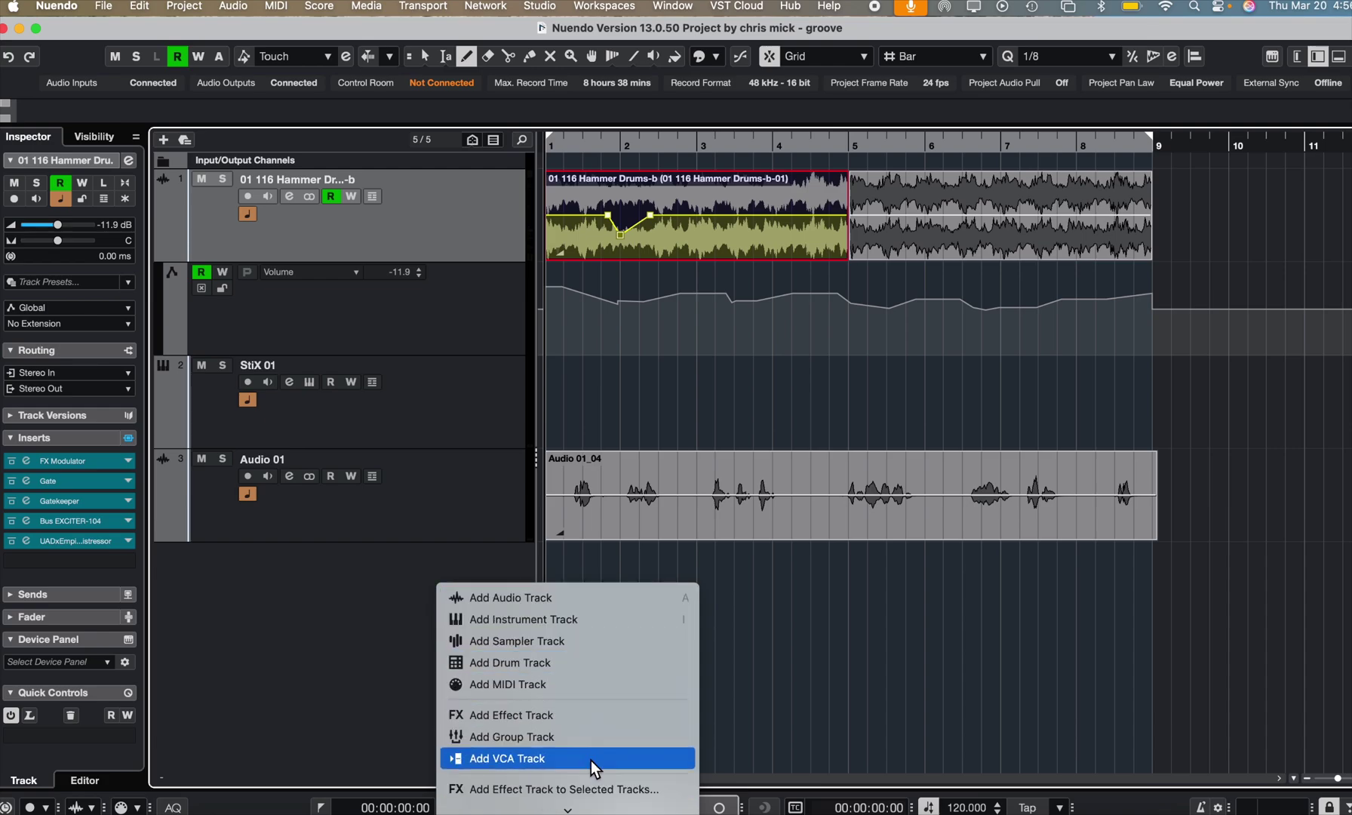
pyautogui.moveTo(583, 806)
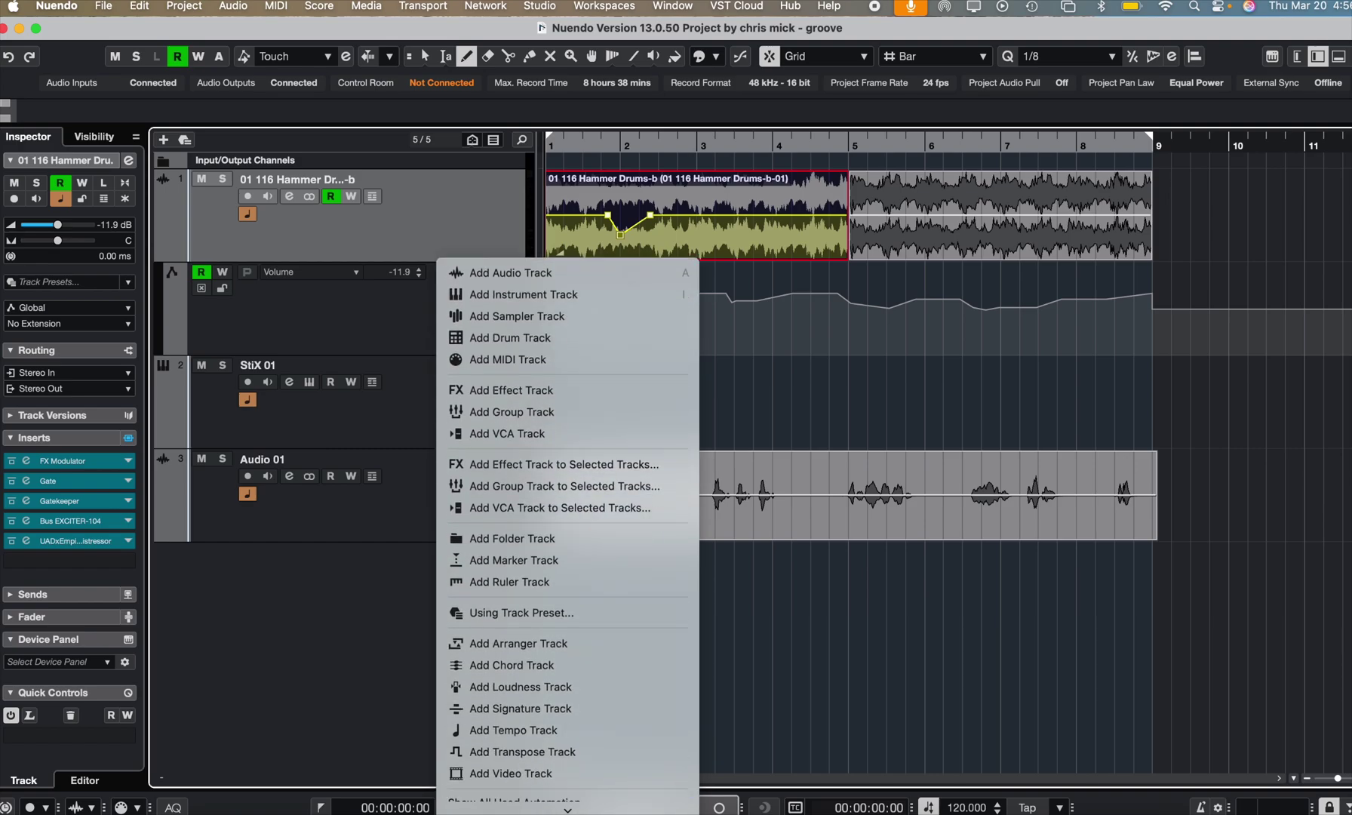
pyautogui.click(575, 763)
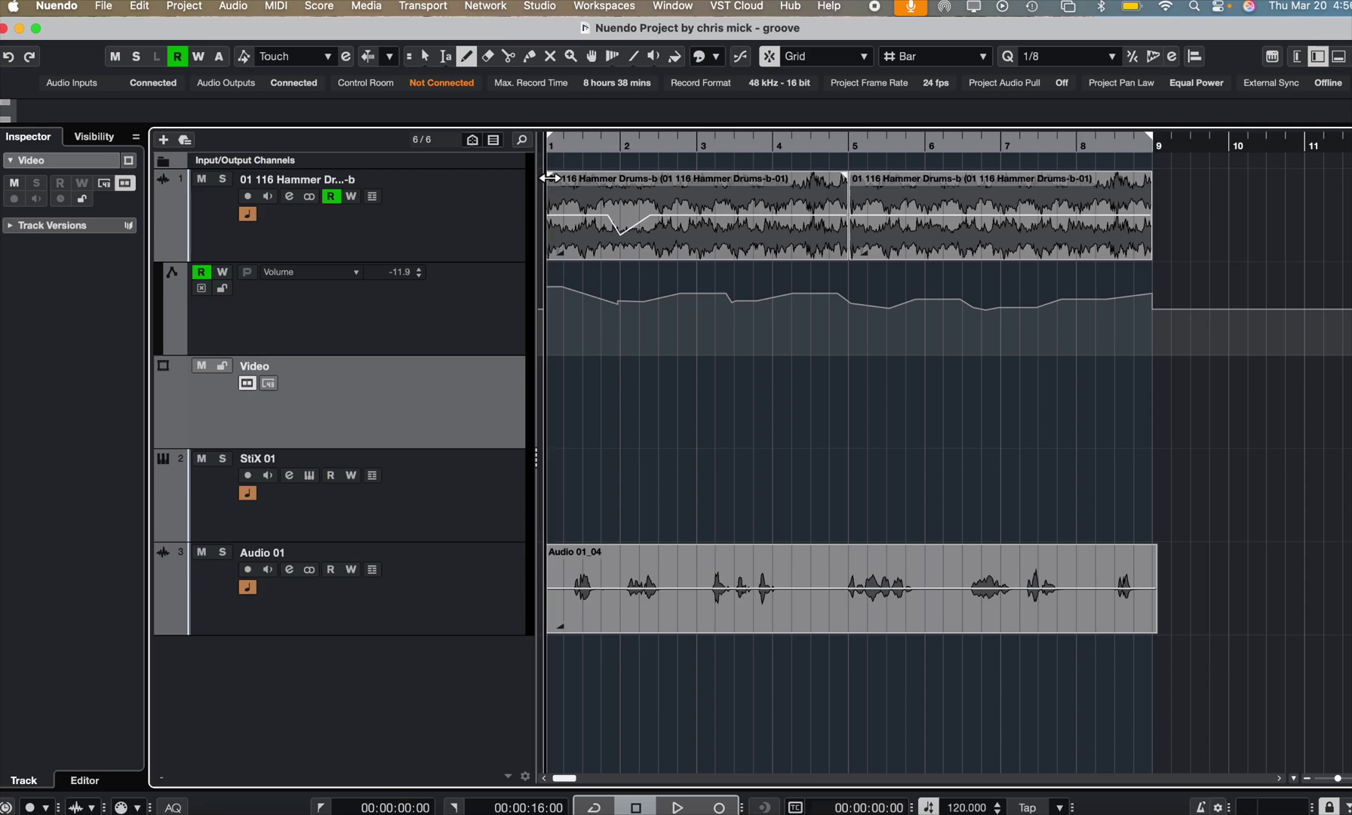
# Step: Replace FX Modulator in the Hammer Drums track's first insert slot with UADx LA-2 Compressor
pyautogui.click(490, 202)
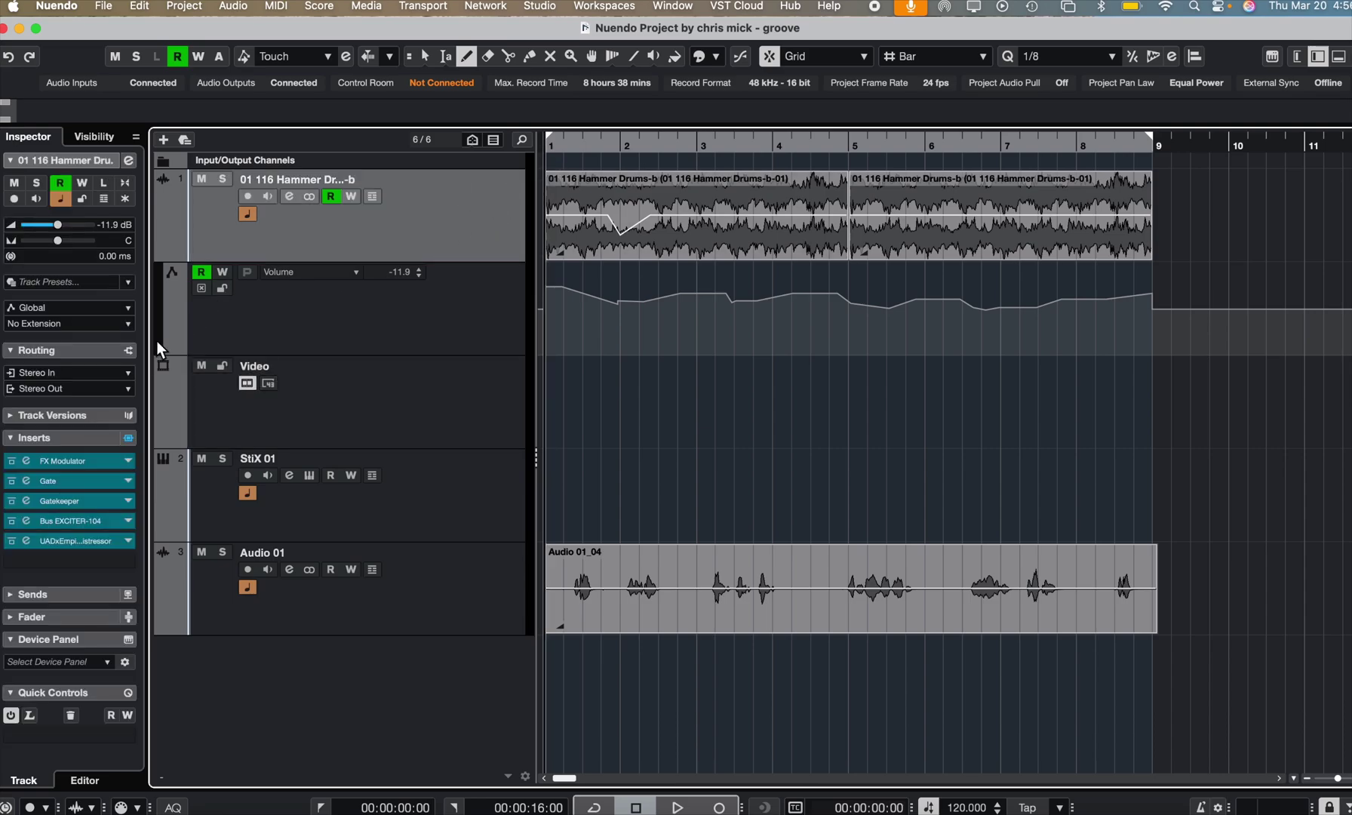
pyautogui.click(129, 462)
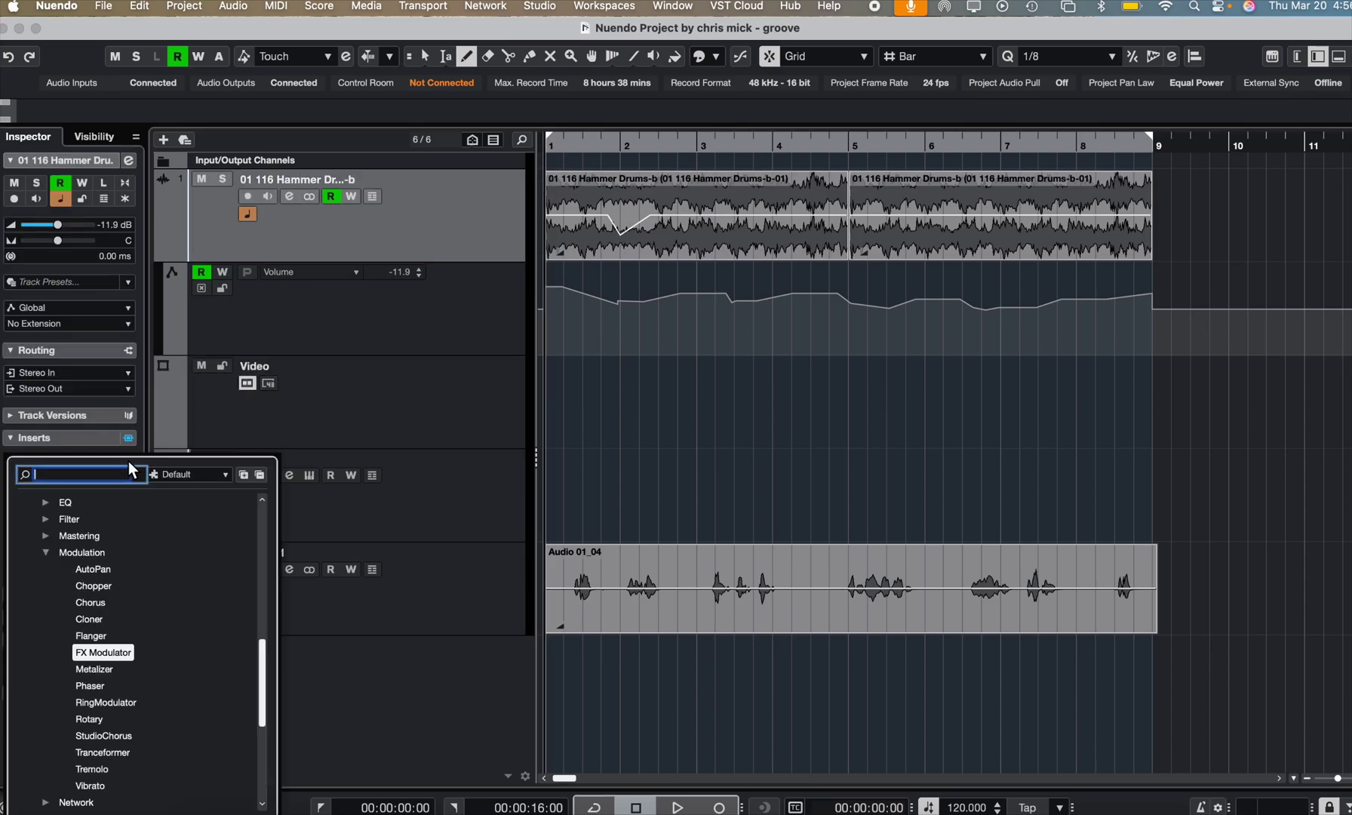
pyautogui.scroll(-2, 154, 644)
pyautogui.scroll(-5, 153, 645)
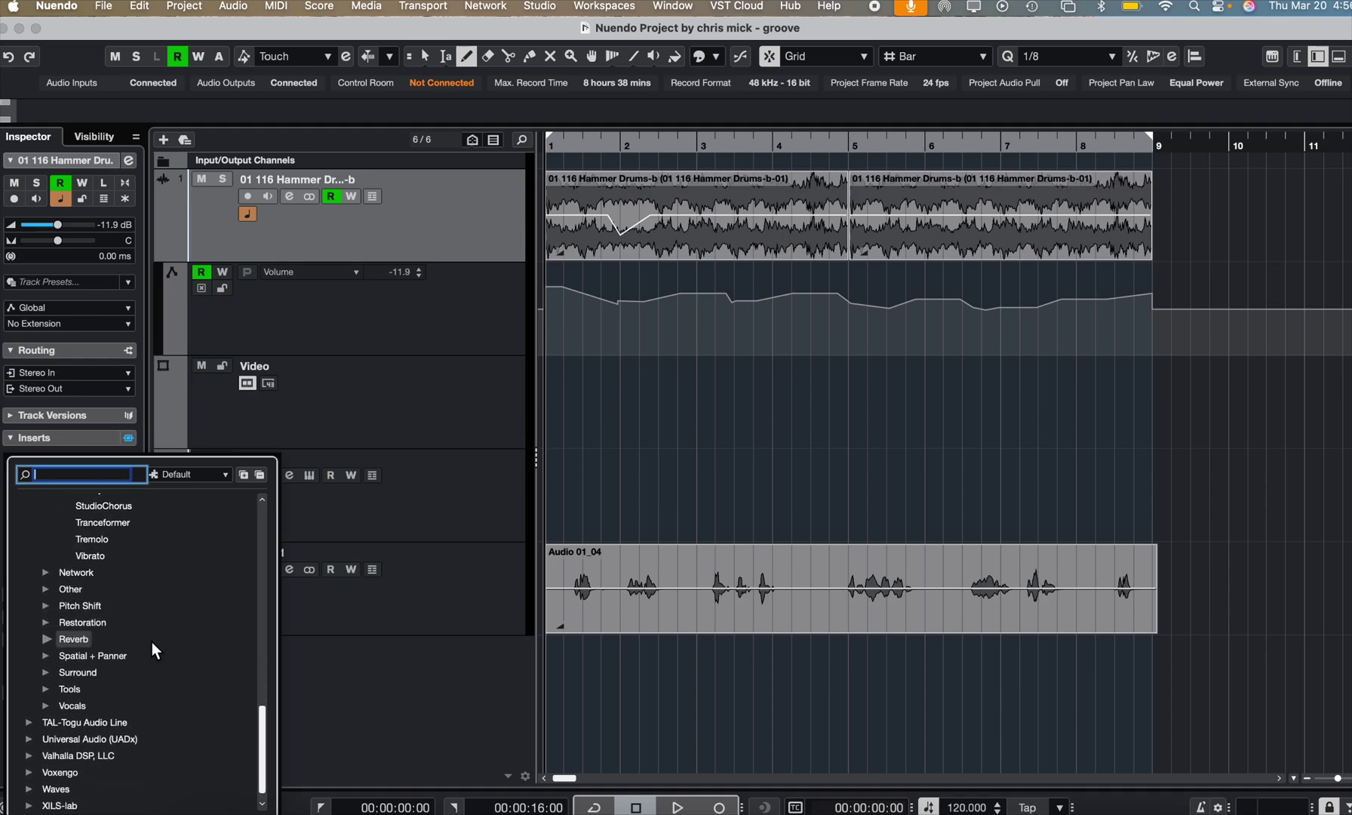
pyautogui.scroll(-1, 152, 649)
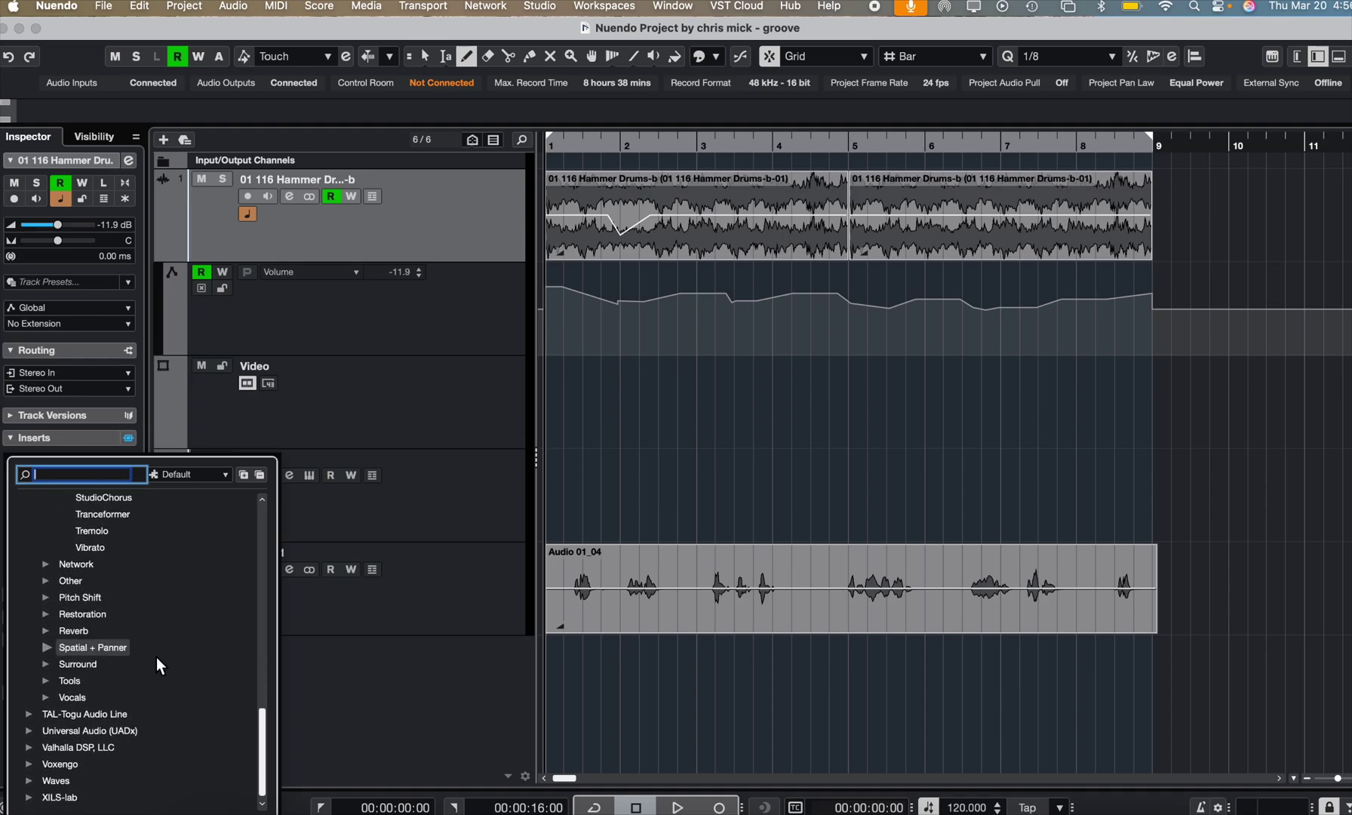
pyautogui.click(28, 731)
pyautogui.scroll(-4, 133, 750)
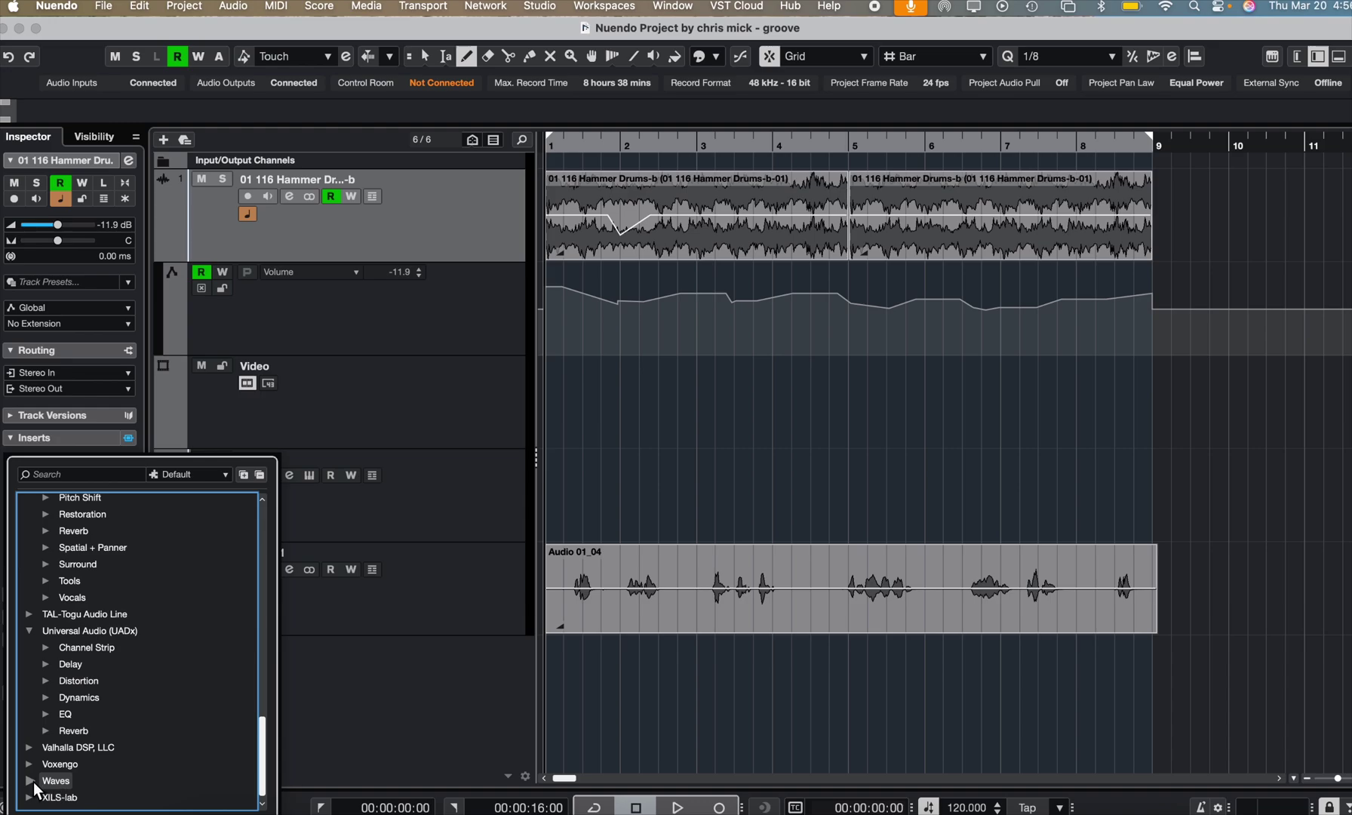
pyautogui.click(32, 781)
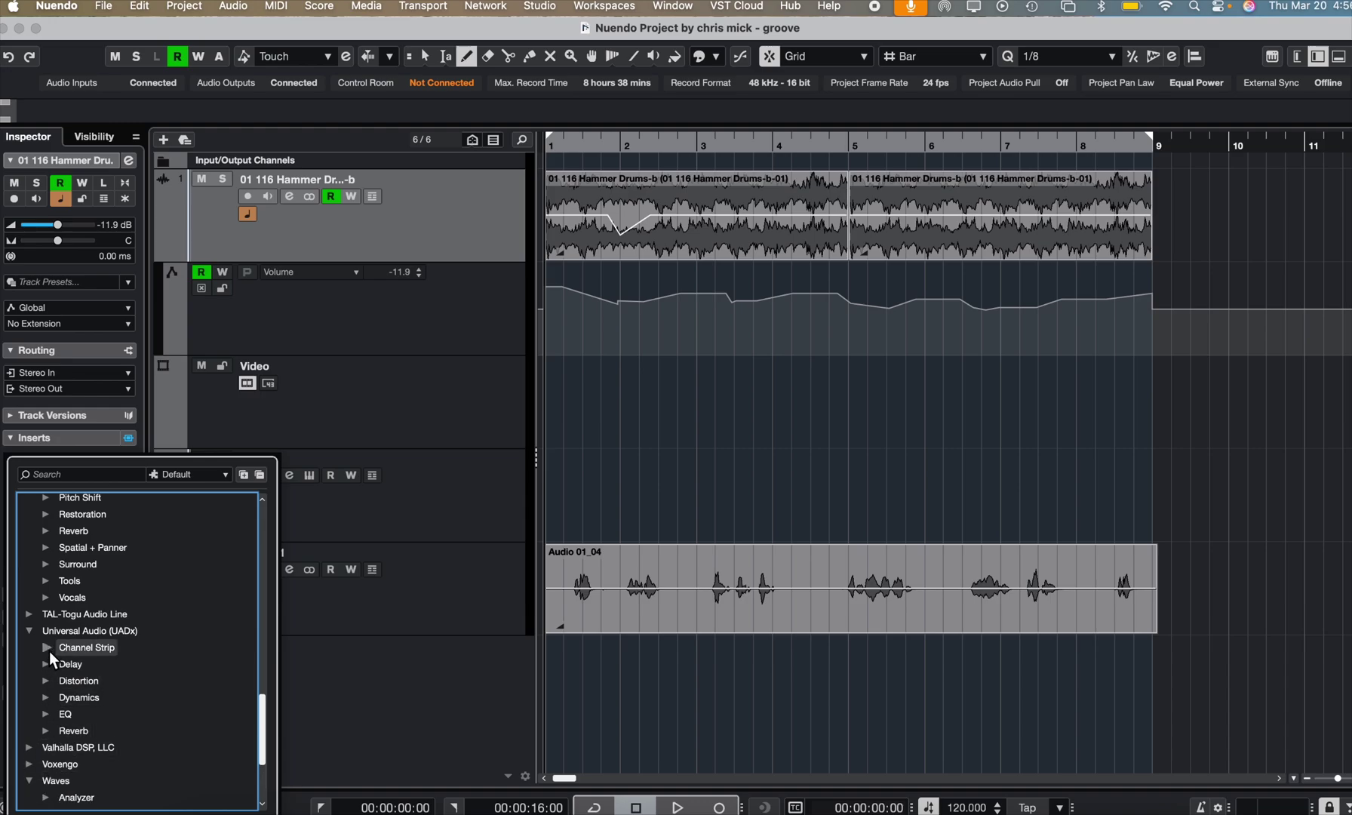
pyautogui.click(45, 698)
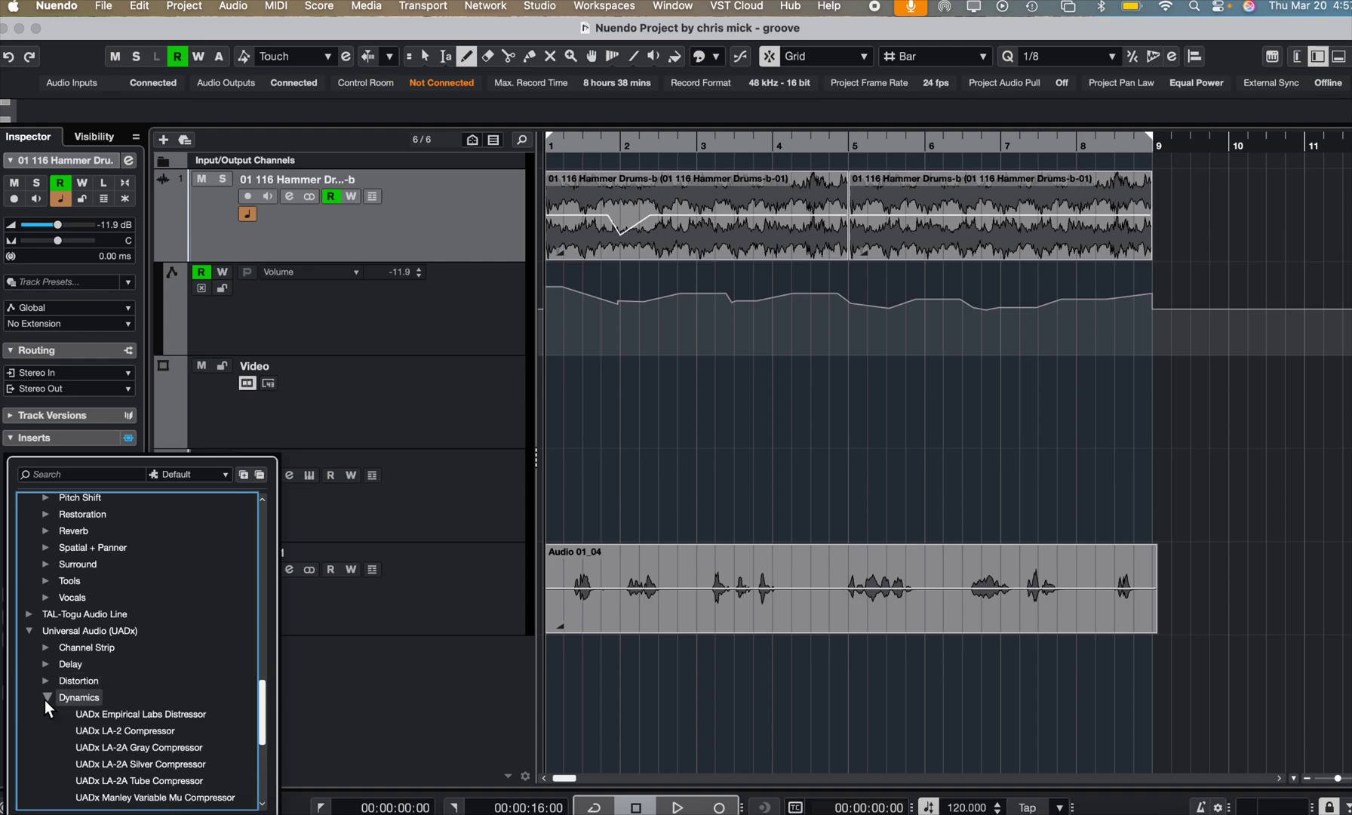
pyautogui.click(133, 734)
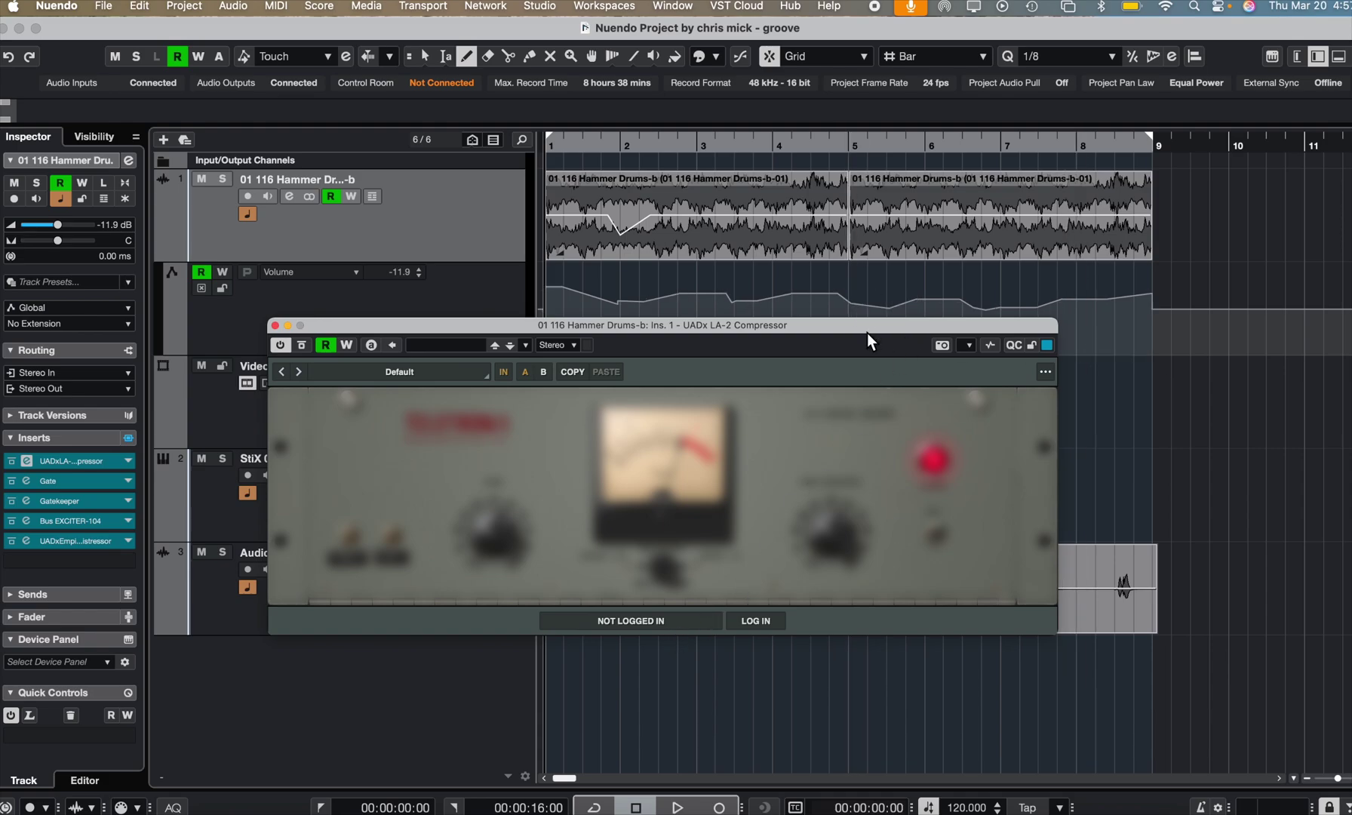
pyautogui.click(275, 325)
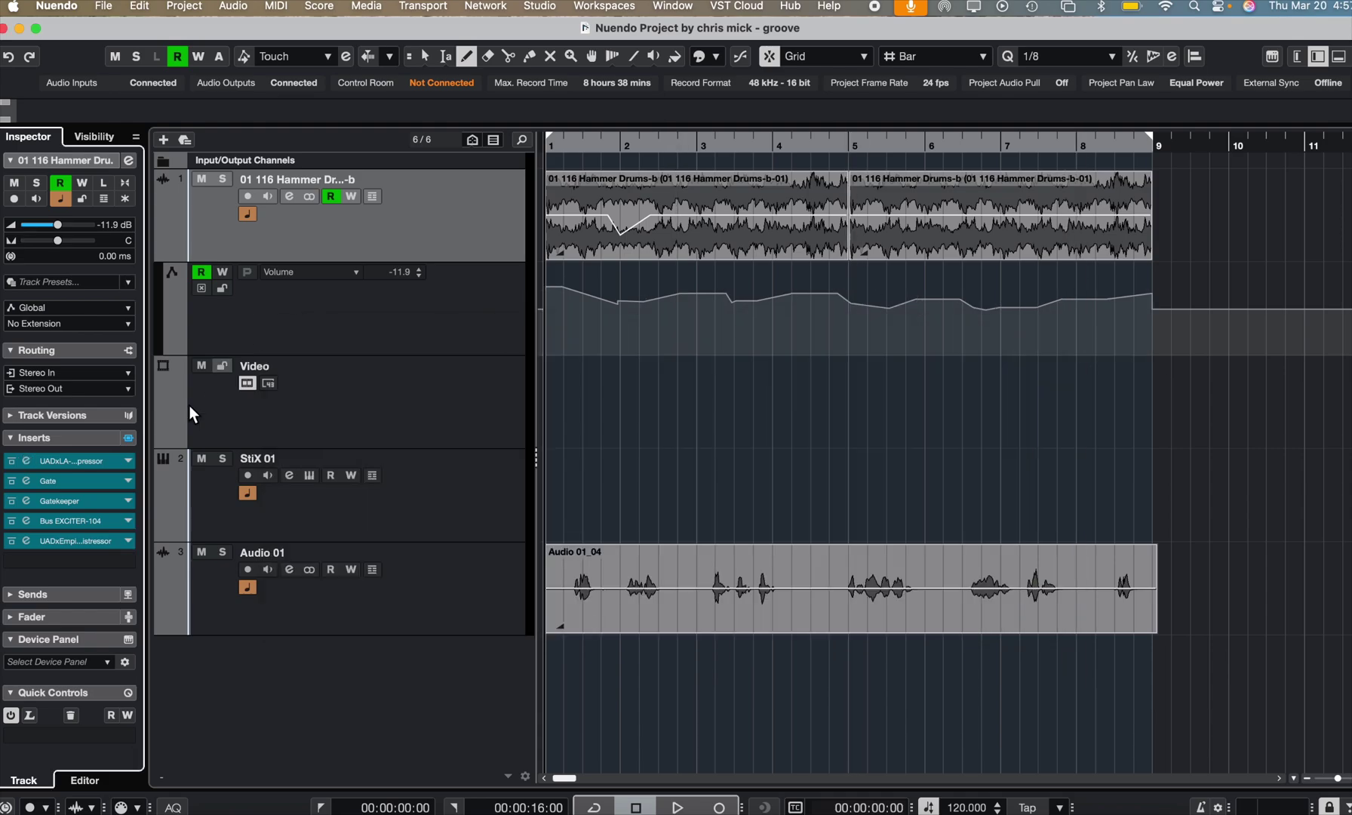
# Step: Replace the Distressor in insert slot 5 with SSL 4K B, nudging its high-pass filter
pyautogui.click(129, 542)
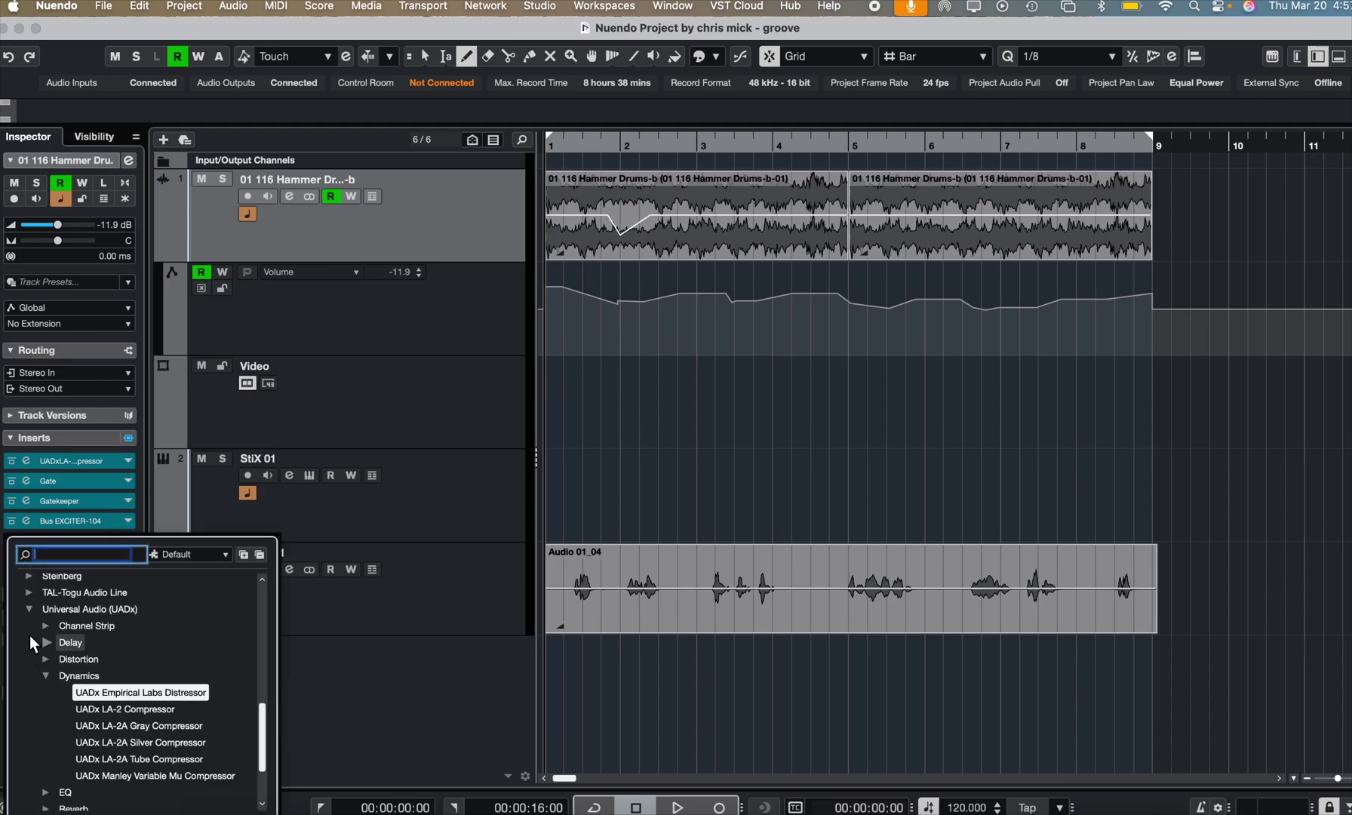
pyautogui.click(28, 608)
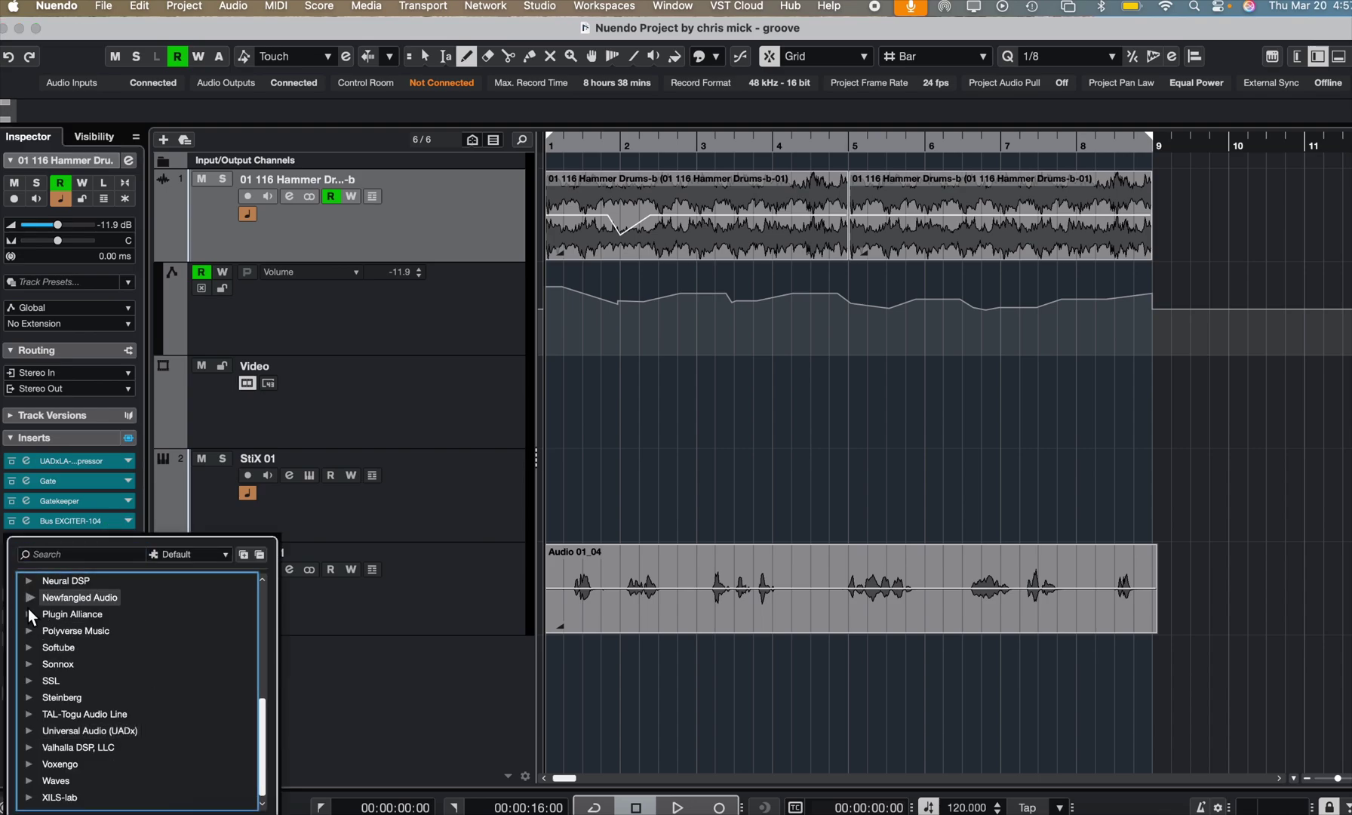
pyautogui.click(27, 680)
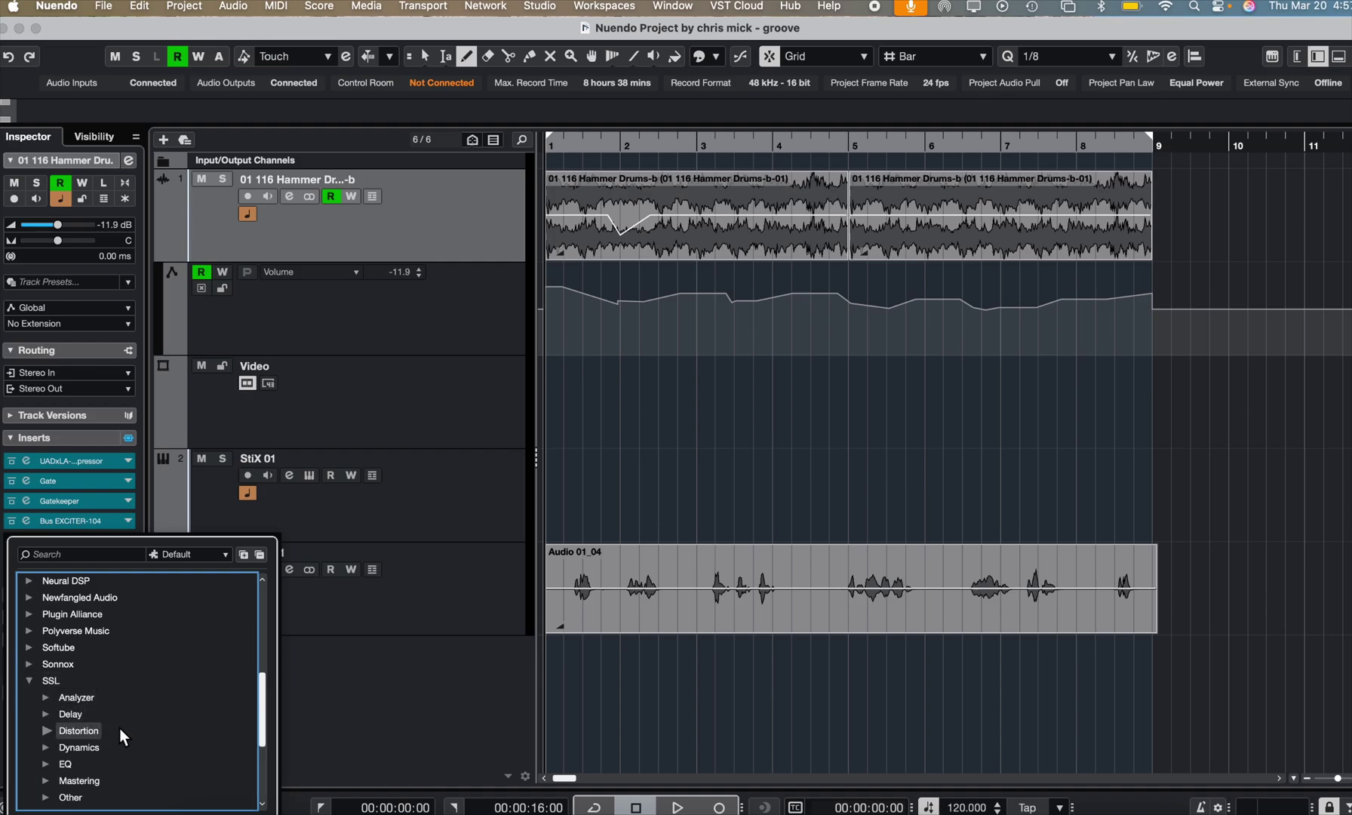
pyautogui.scroll(-5, 122, 729)
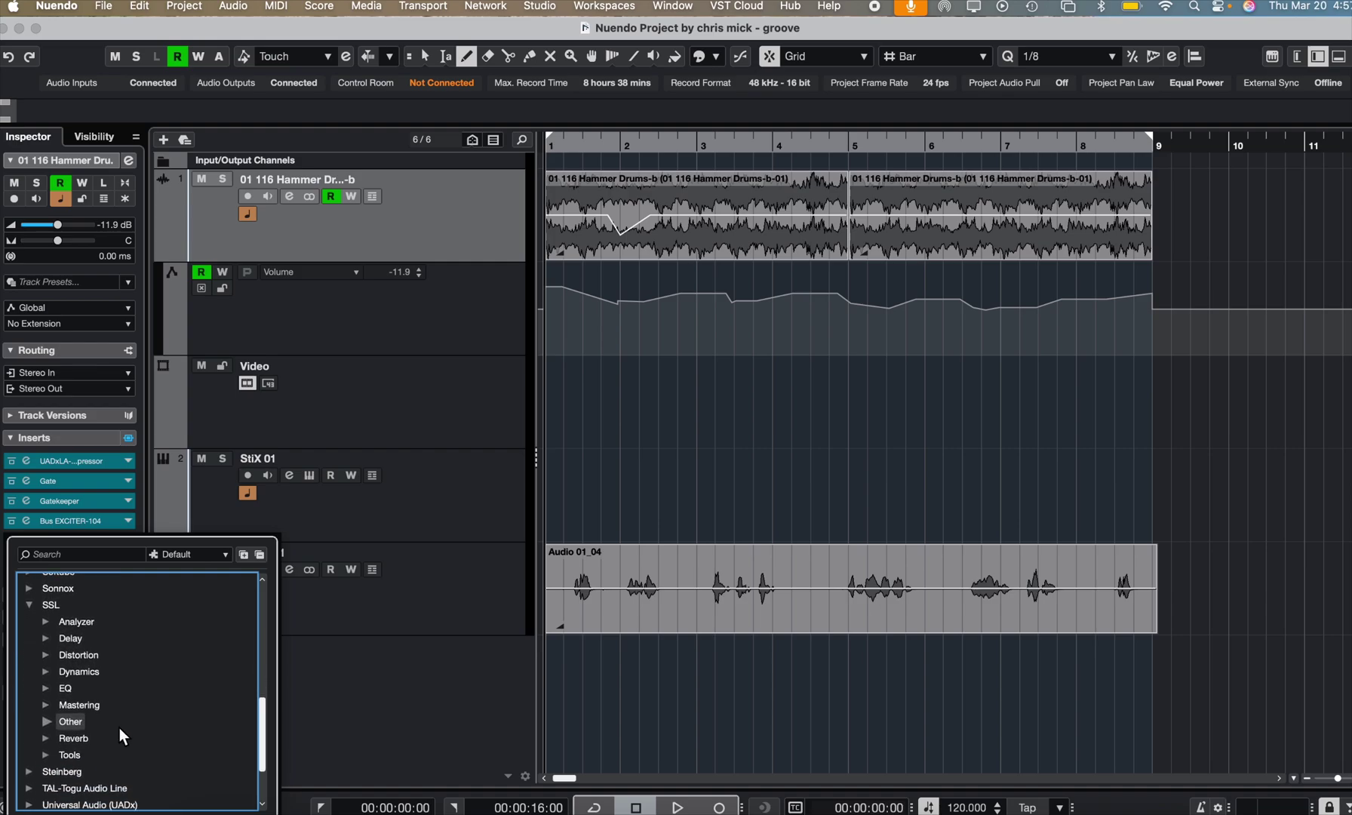
pyautogui.scroll(-1, 119, 735)
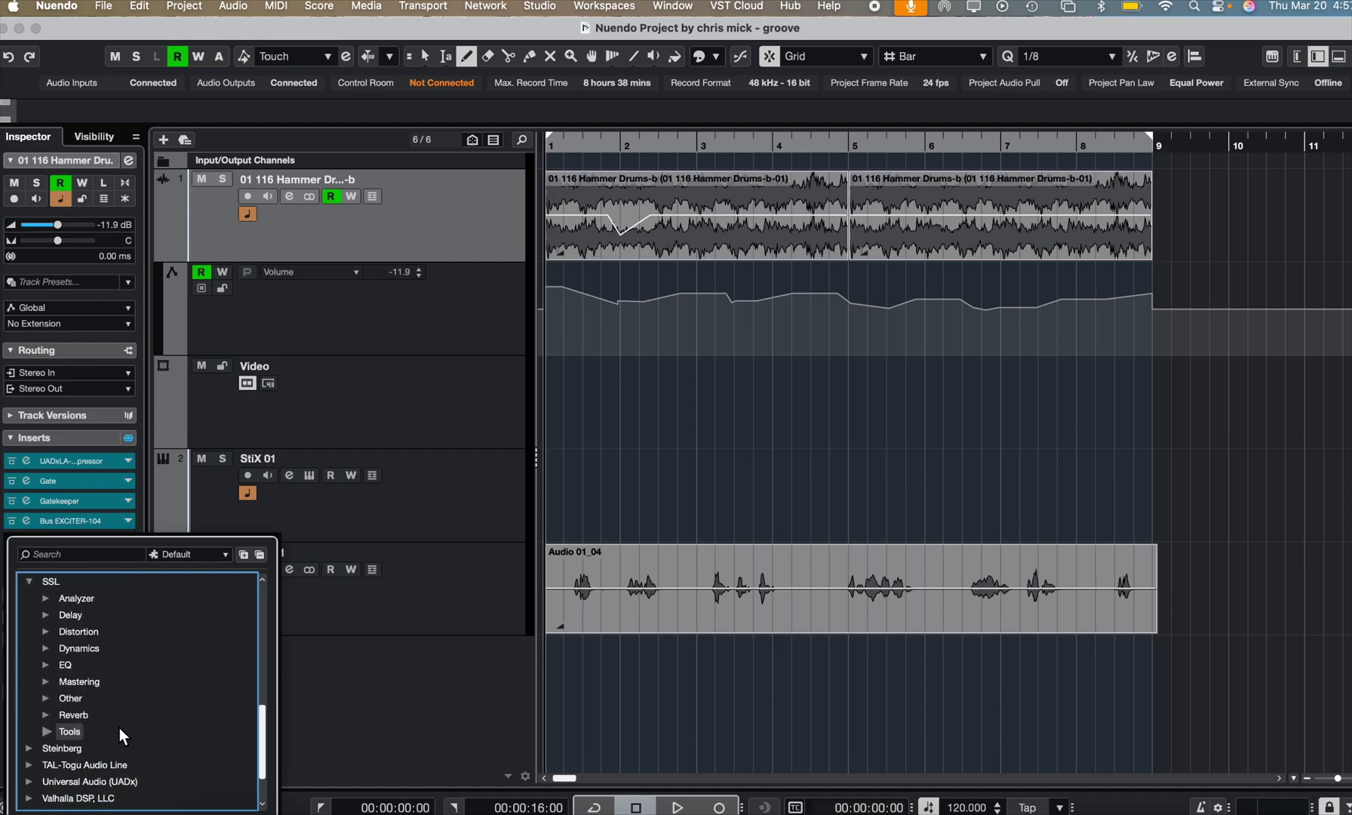
pyautogui.click(44, 665)
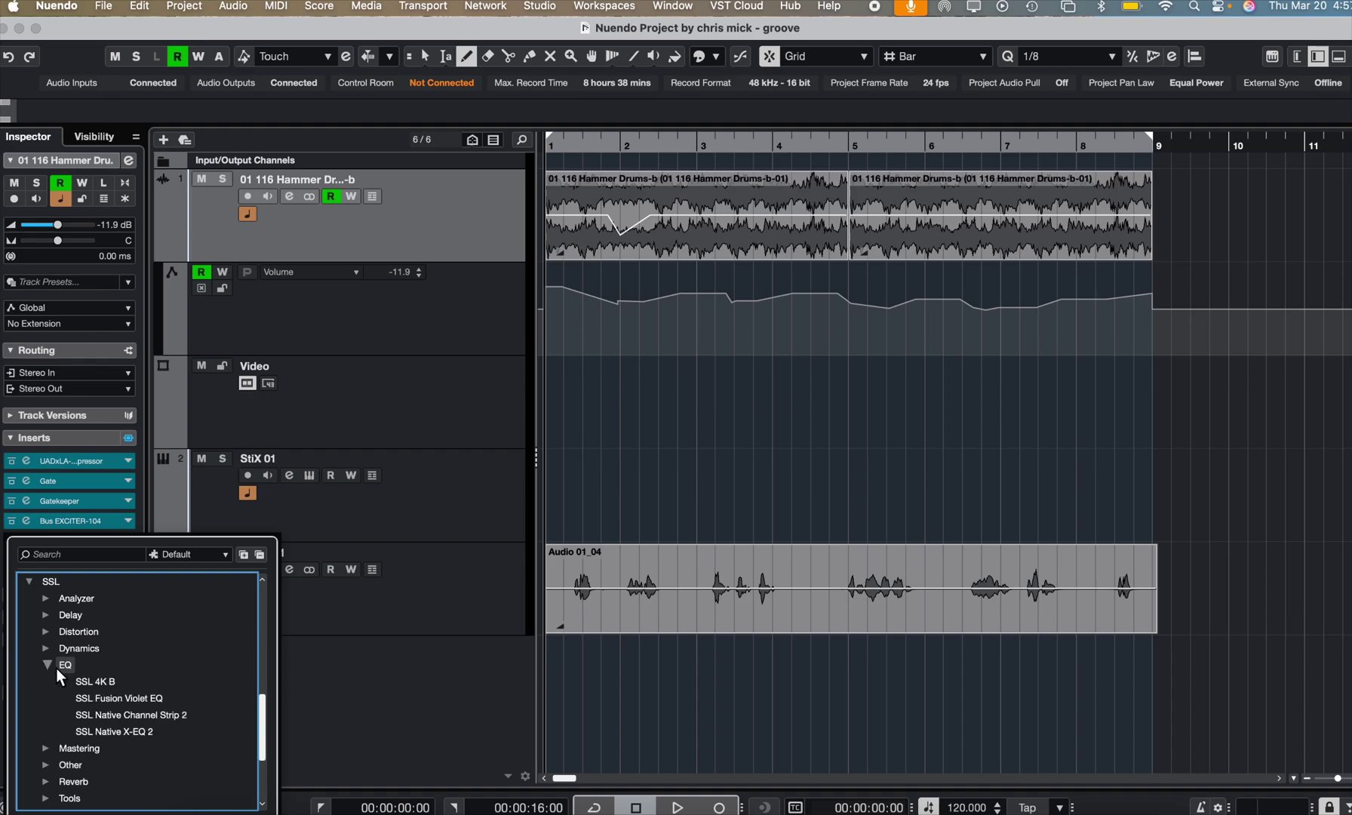
pyautogui.click(98, 686)
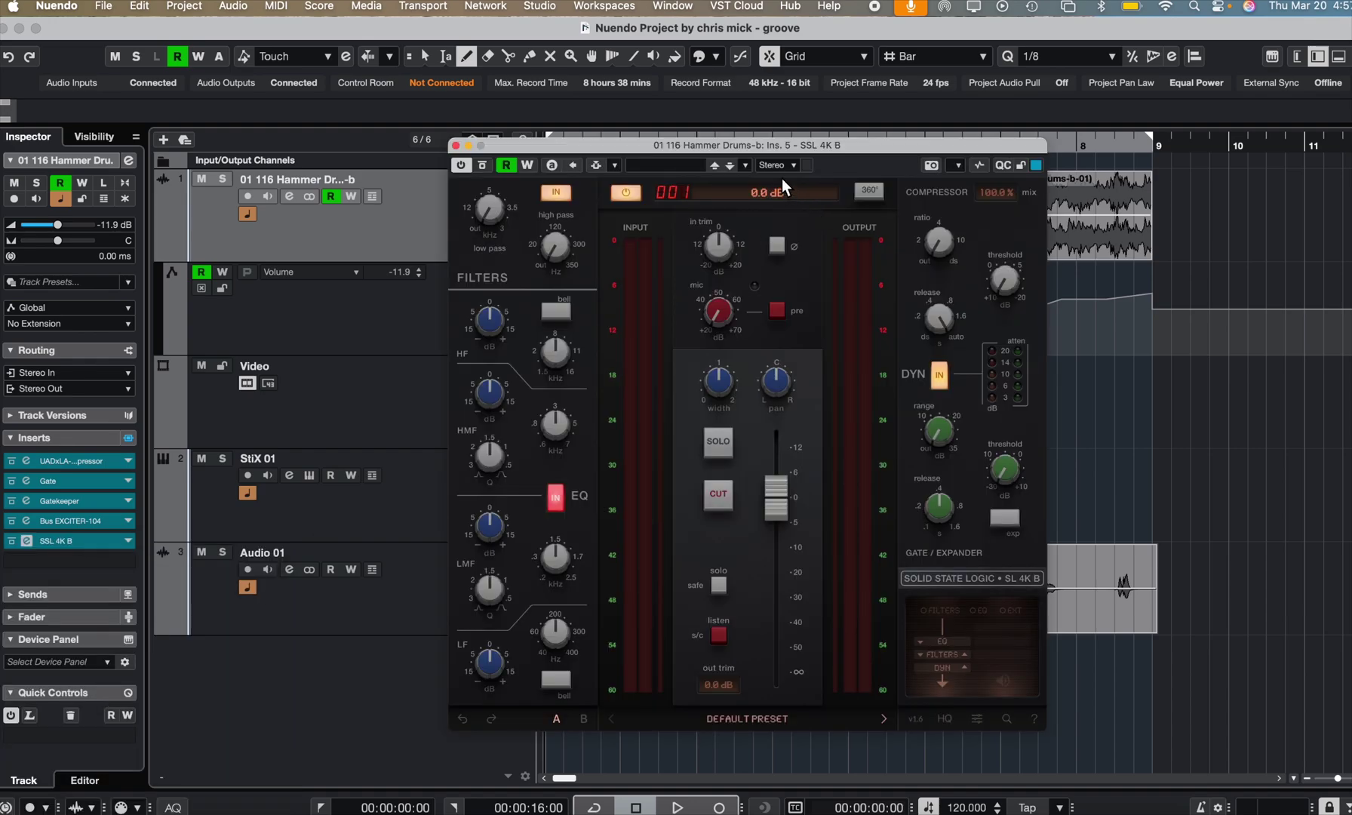
pyautogui.moveTo(560, 246); pyautogui.dragTo(560, 226)
pyautogui.click(456, 145)
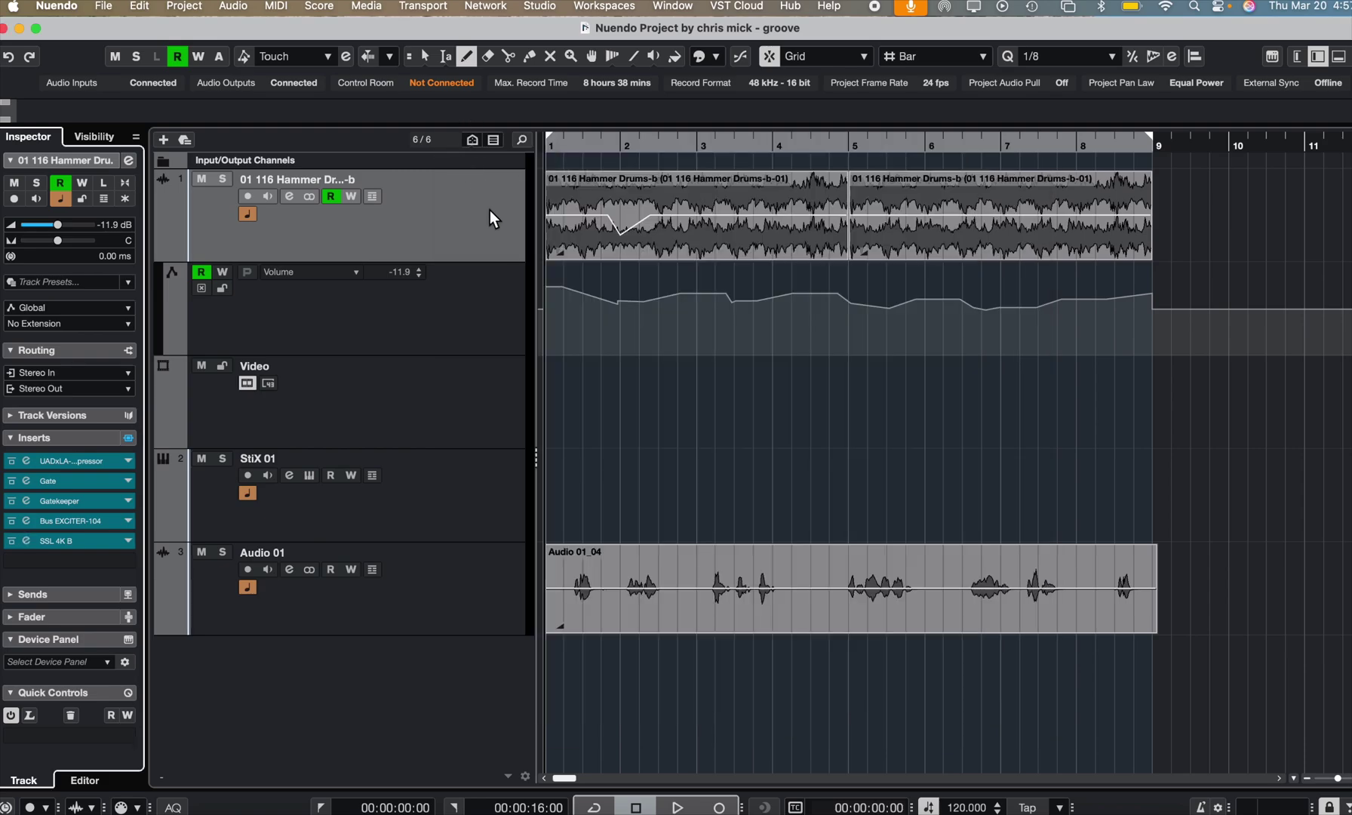
# Step: Browse the File and Edit menus and their submenus, ending on the Audio menu
pyautogui.click(105, 6)
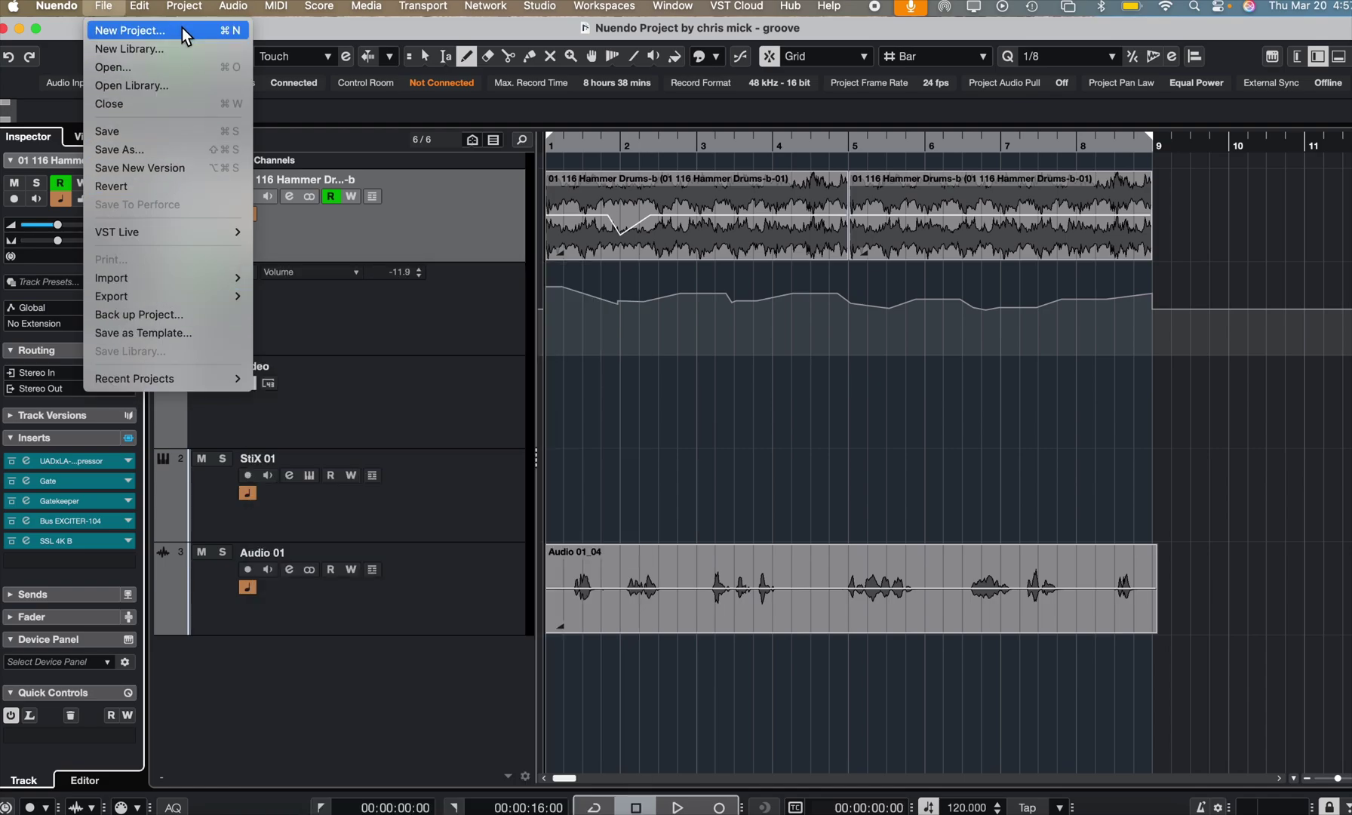
pyautogui.moveTo(139, 6)
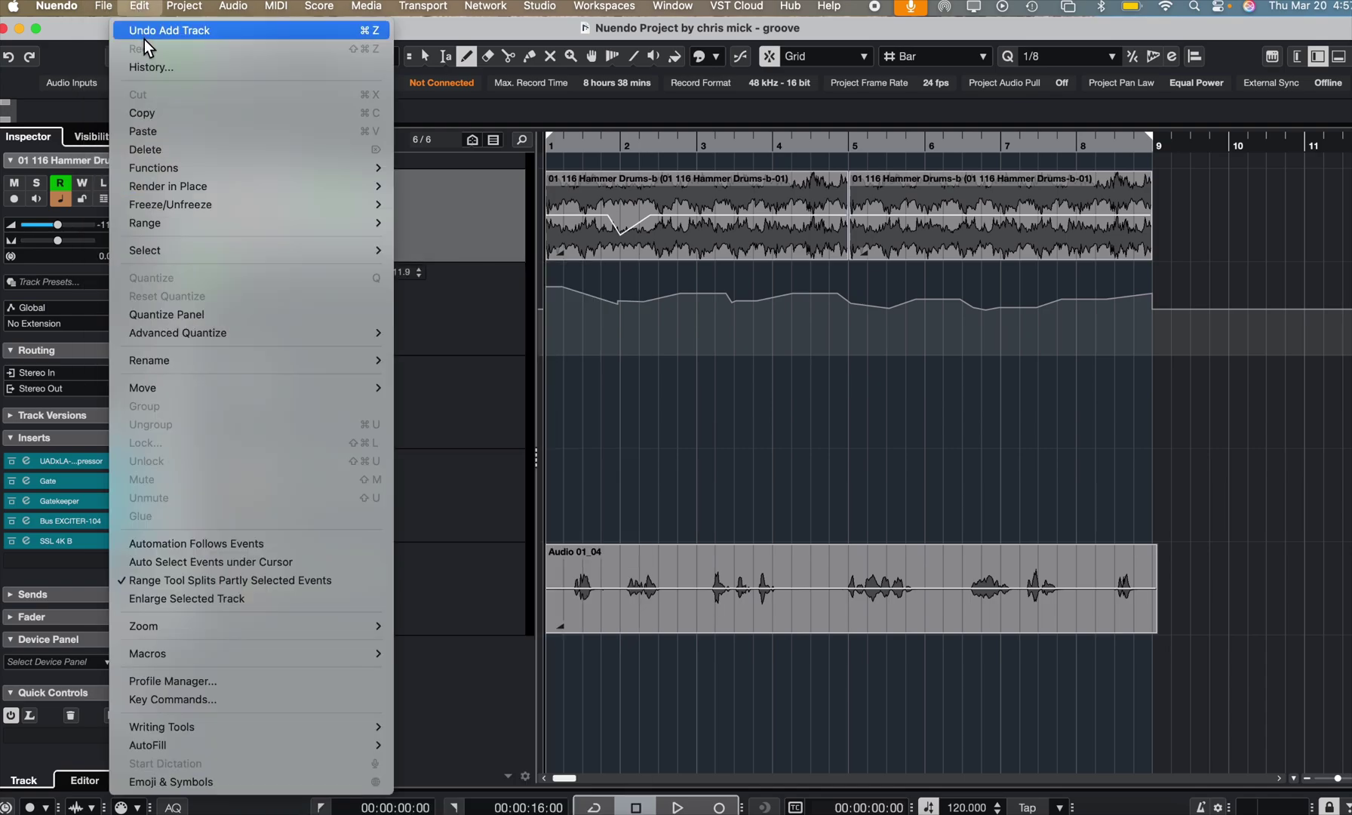
pyautogui.moveTo(171, 184)
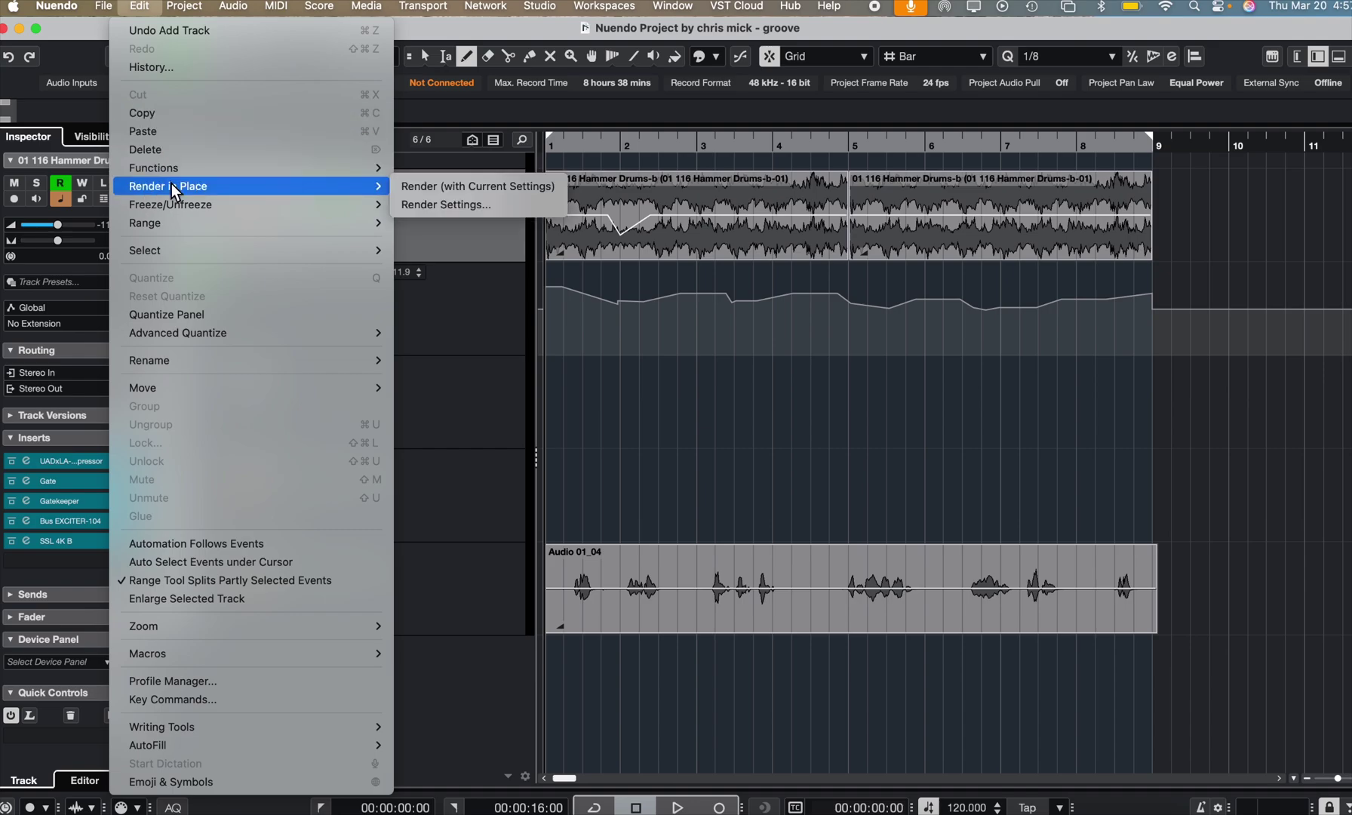
pyautogui.moveTo(364, 172)
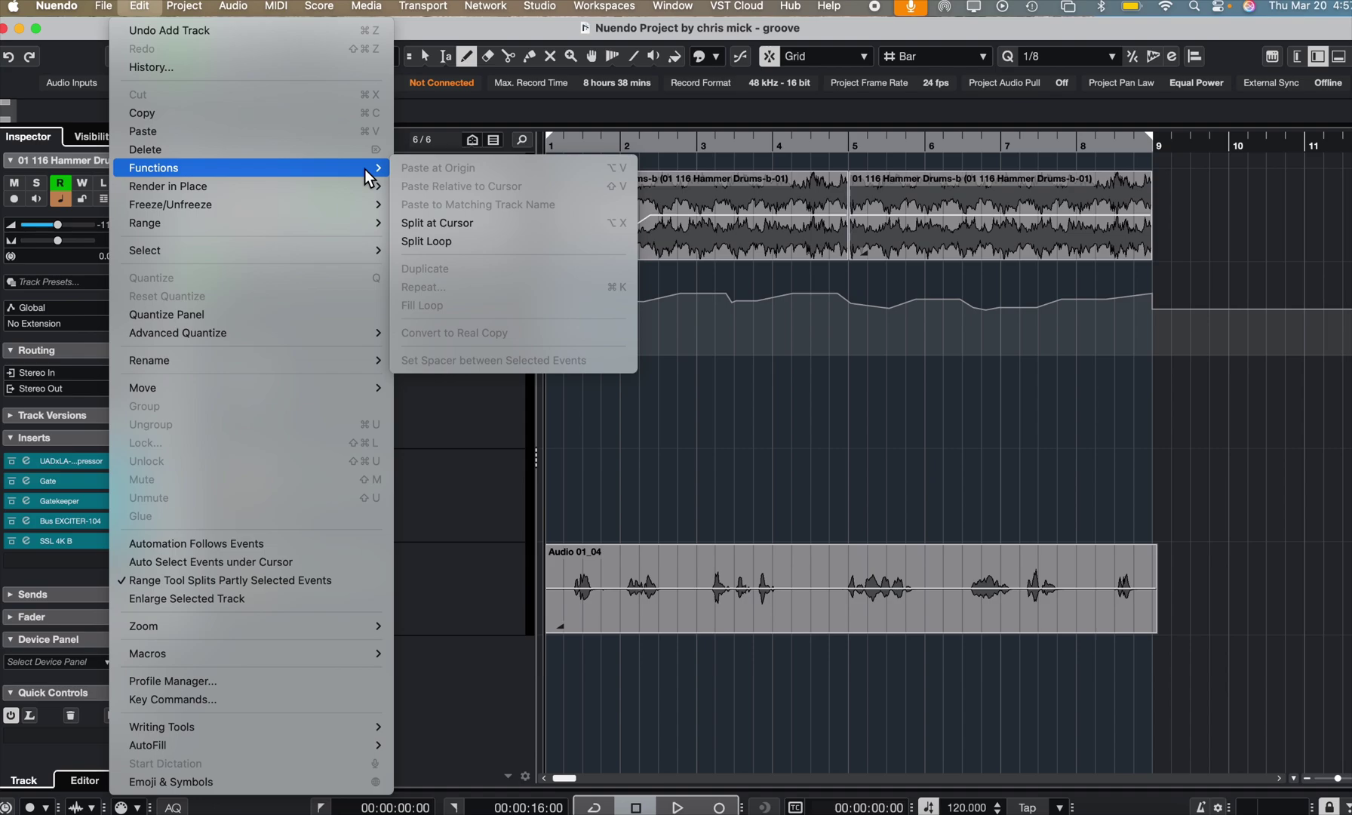
pyautogui.moveTo(359, 224)
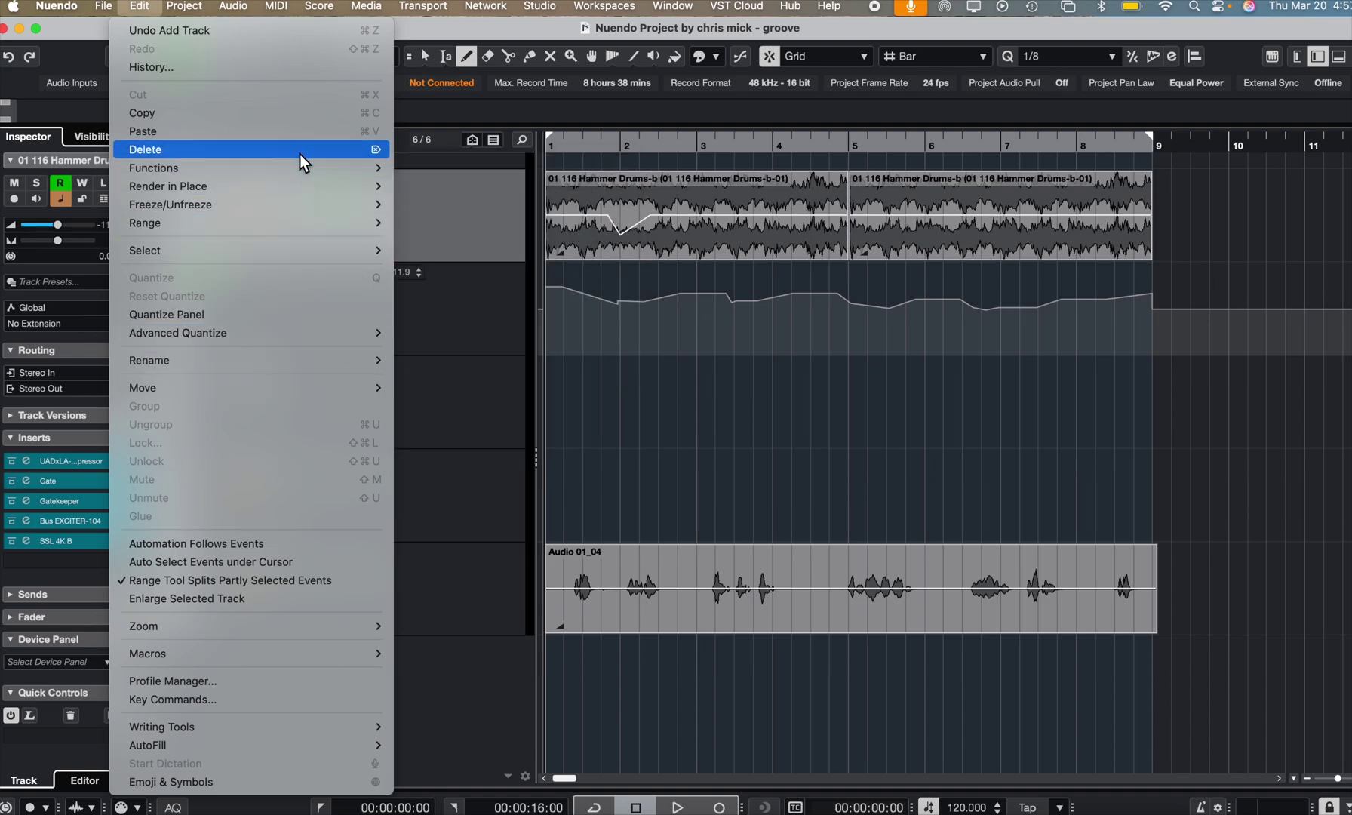
pyautogui.moveTo(249, 7)
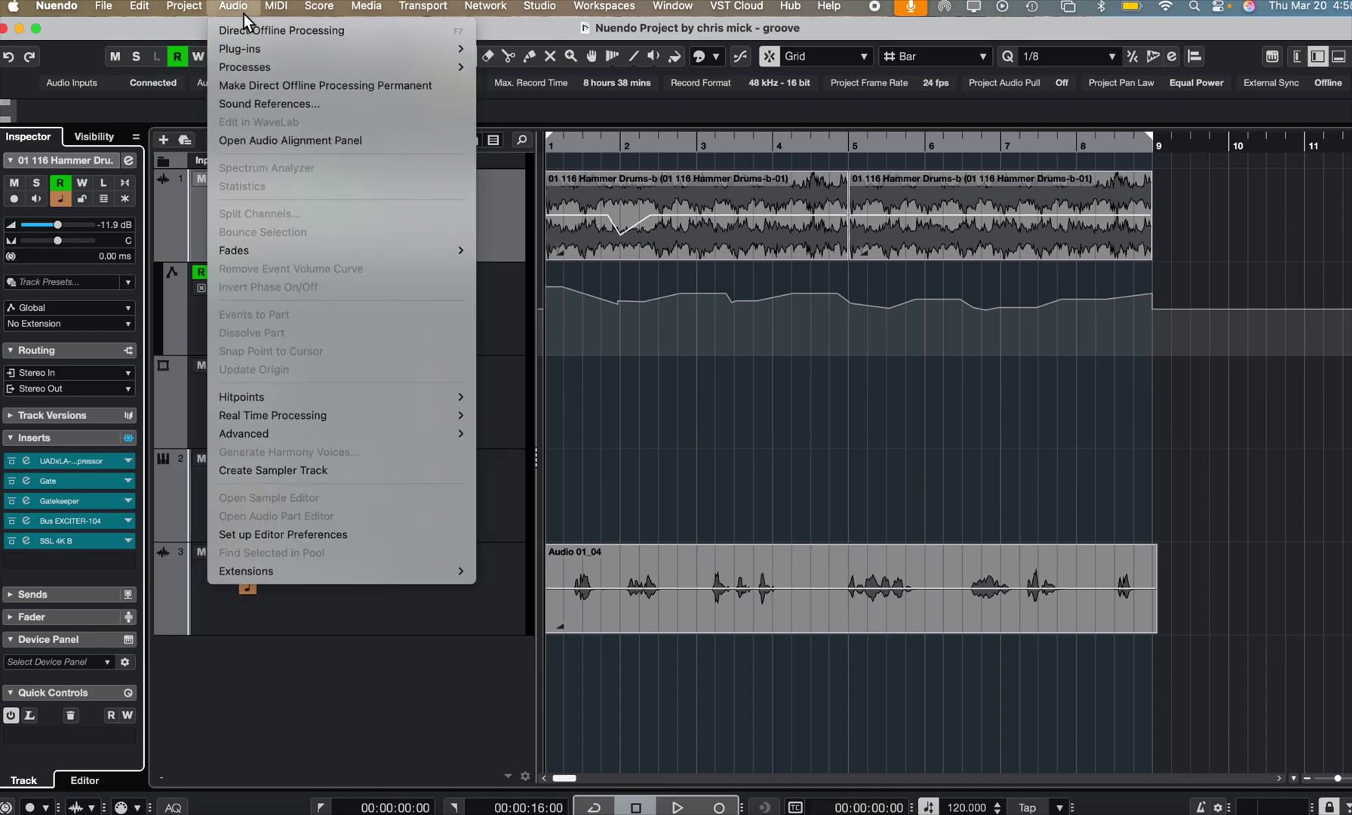
pyautogui.moveTo(258, 577)
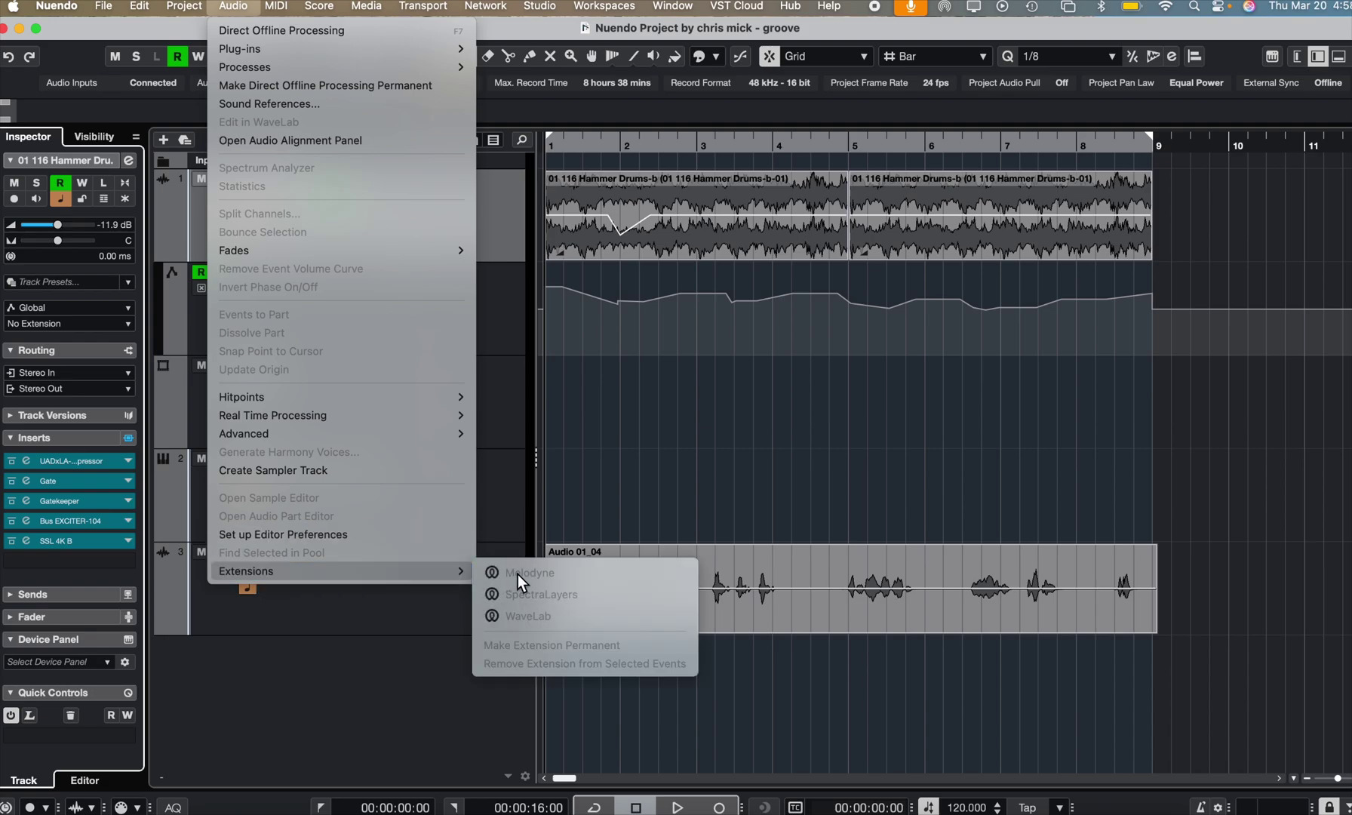
pyautogui.click(516, 232)
pyautogui.click(651, 218)
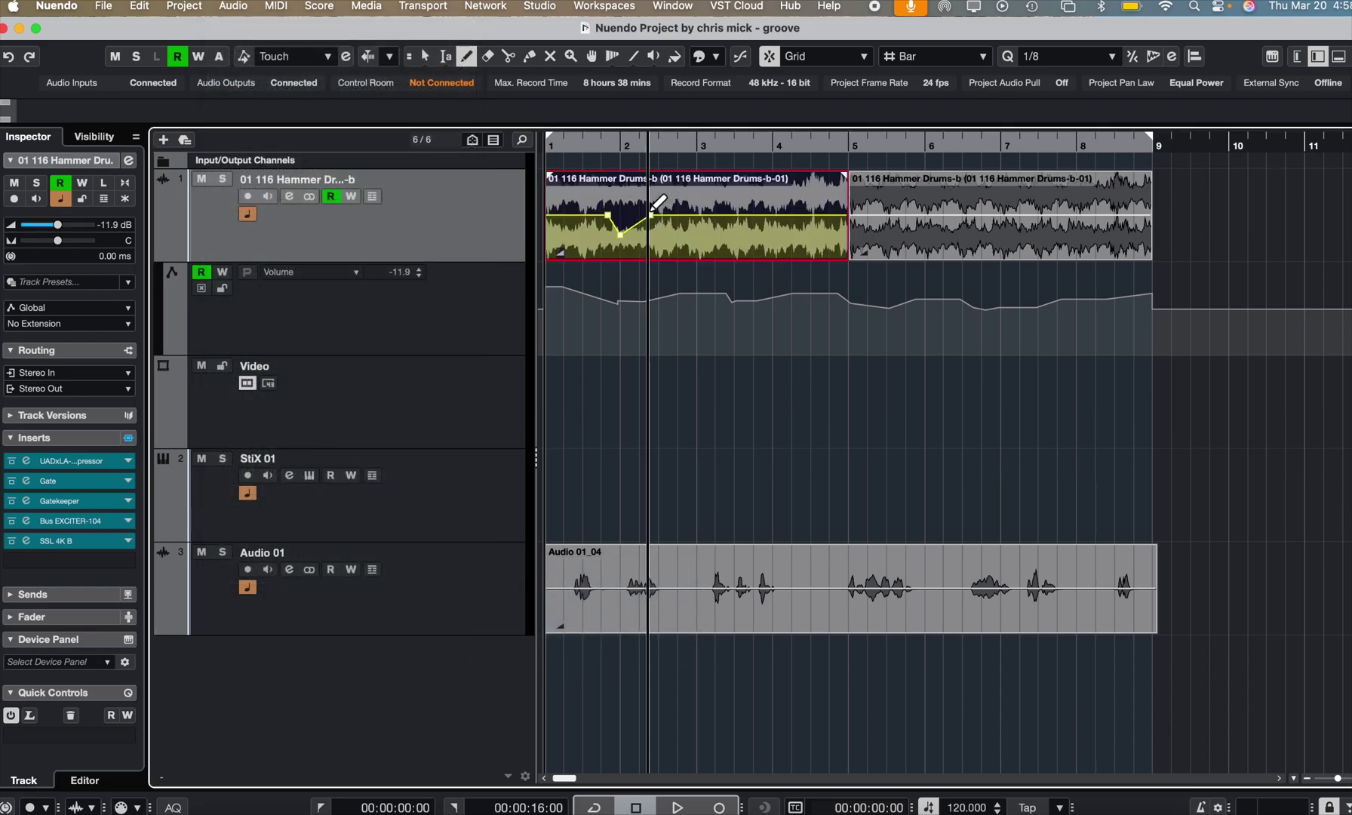
pyautogui.rightClick(667, 353)
pyautogui.click(668, 354)
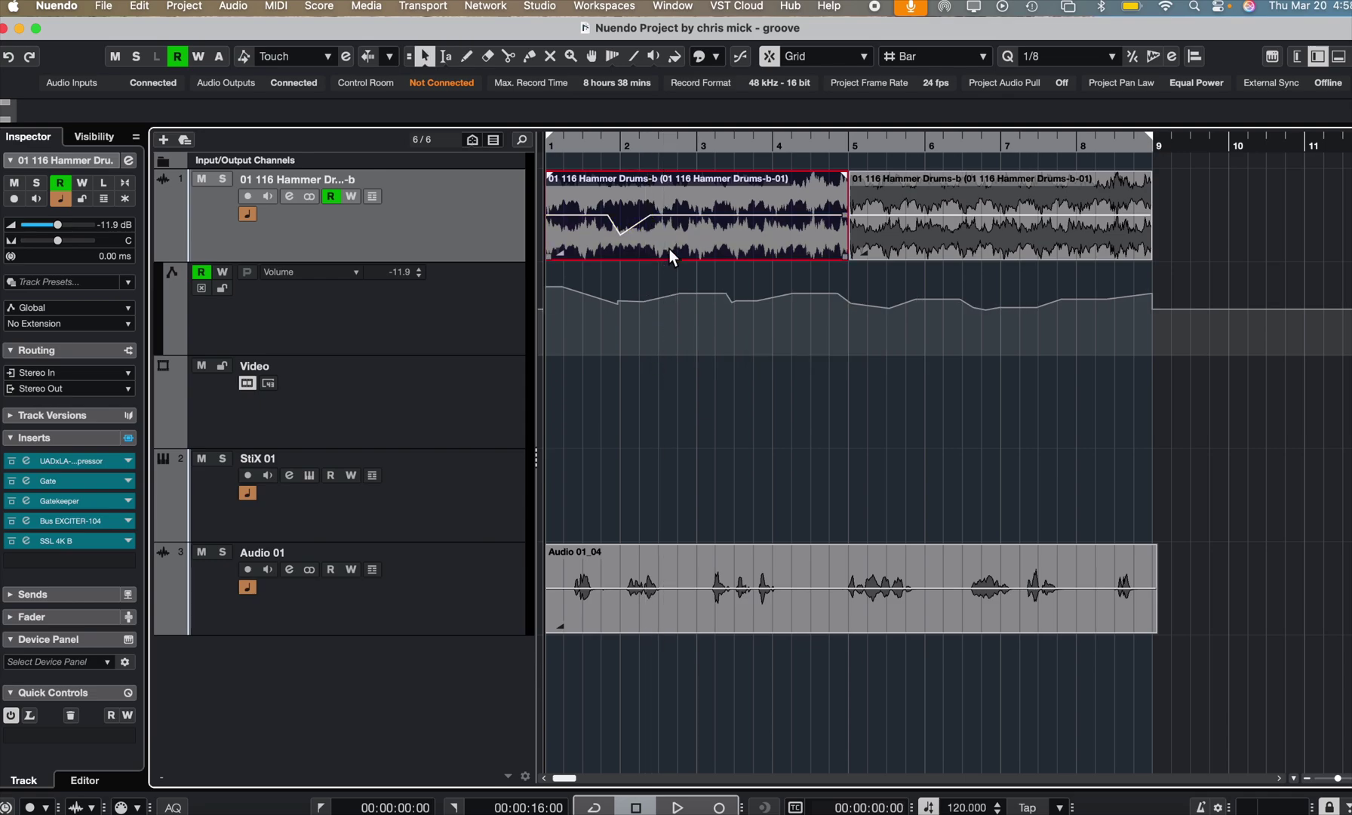
pyautogui.click(231, 6)
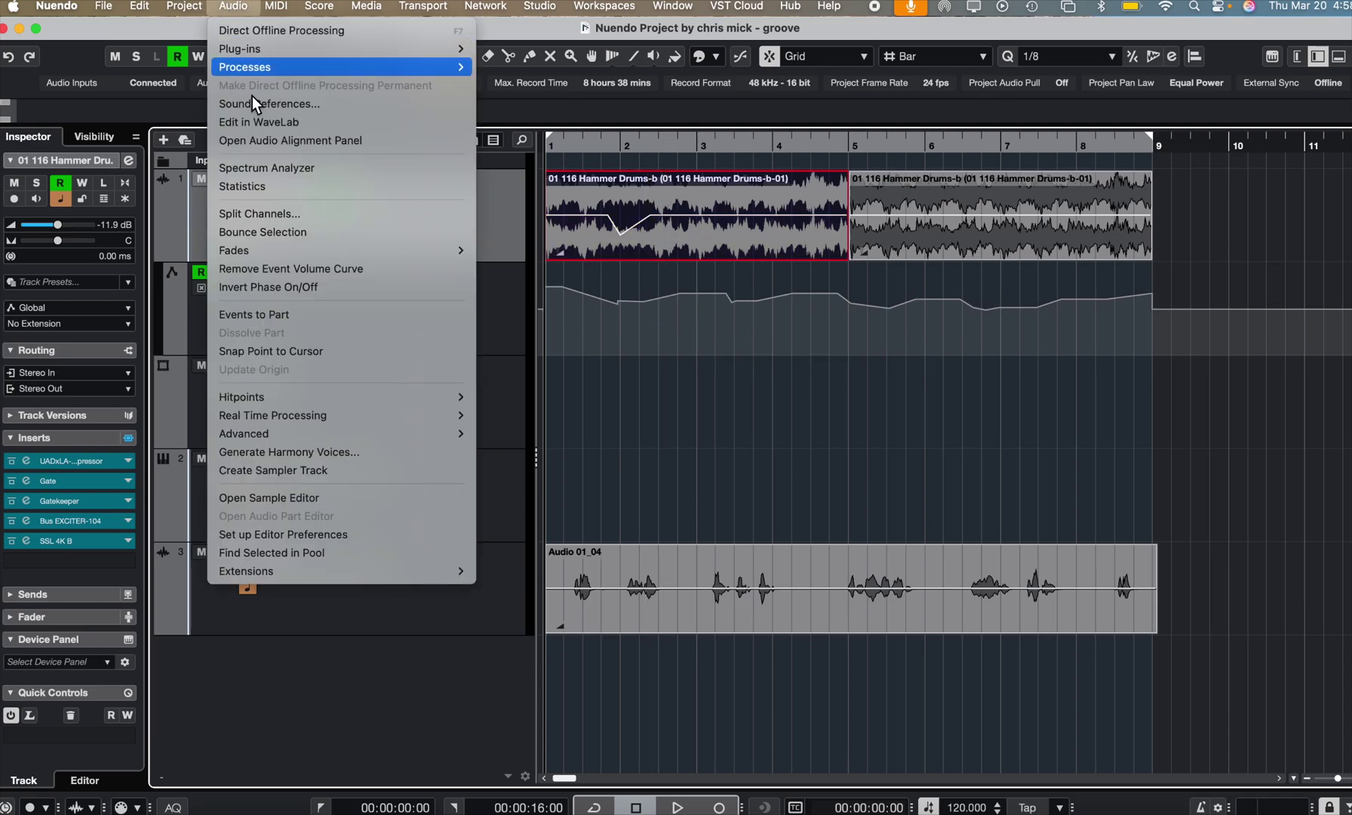
pyautogui.moveTo(344, 572)
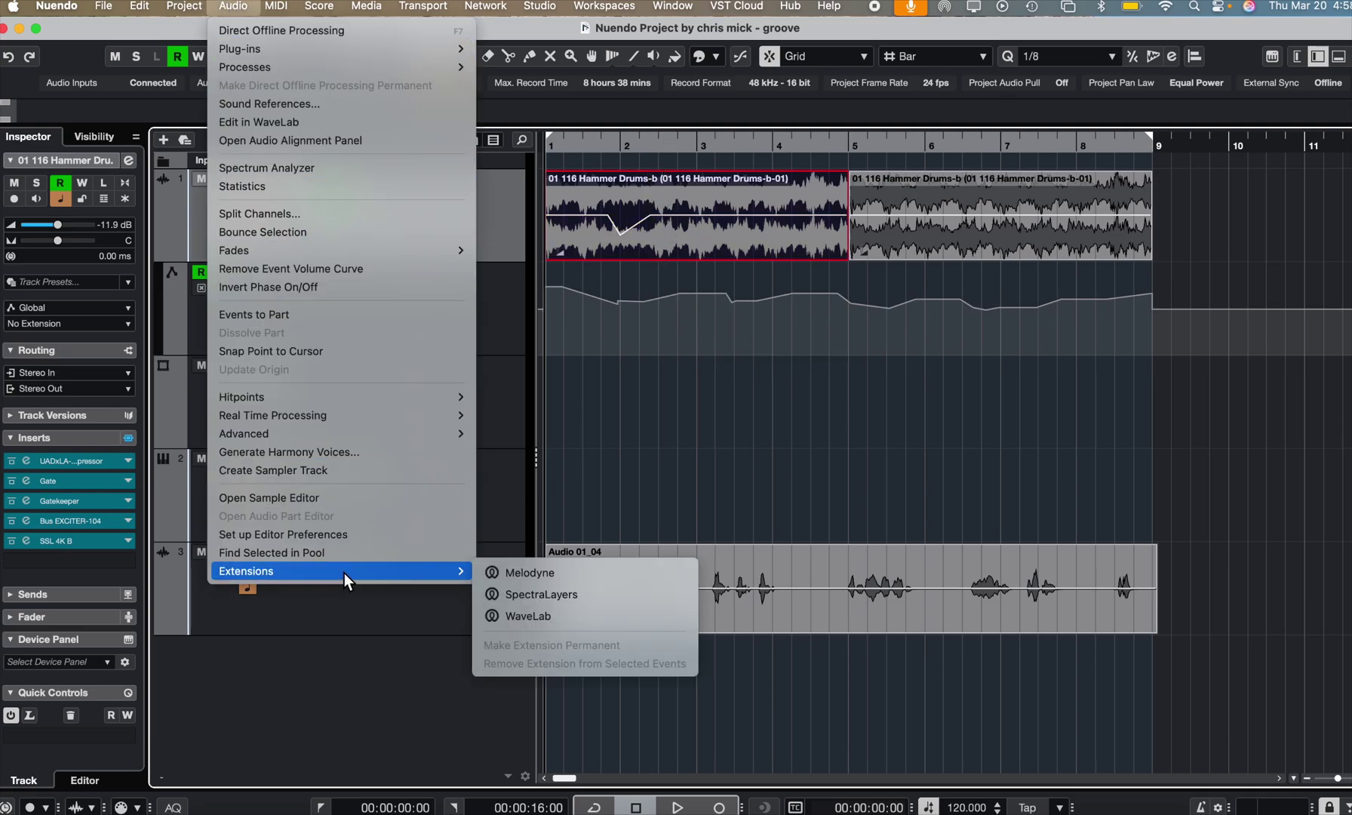
pyautogui.click(521, 596)
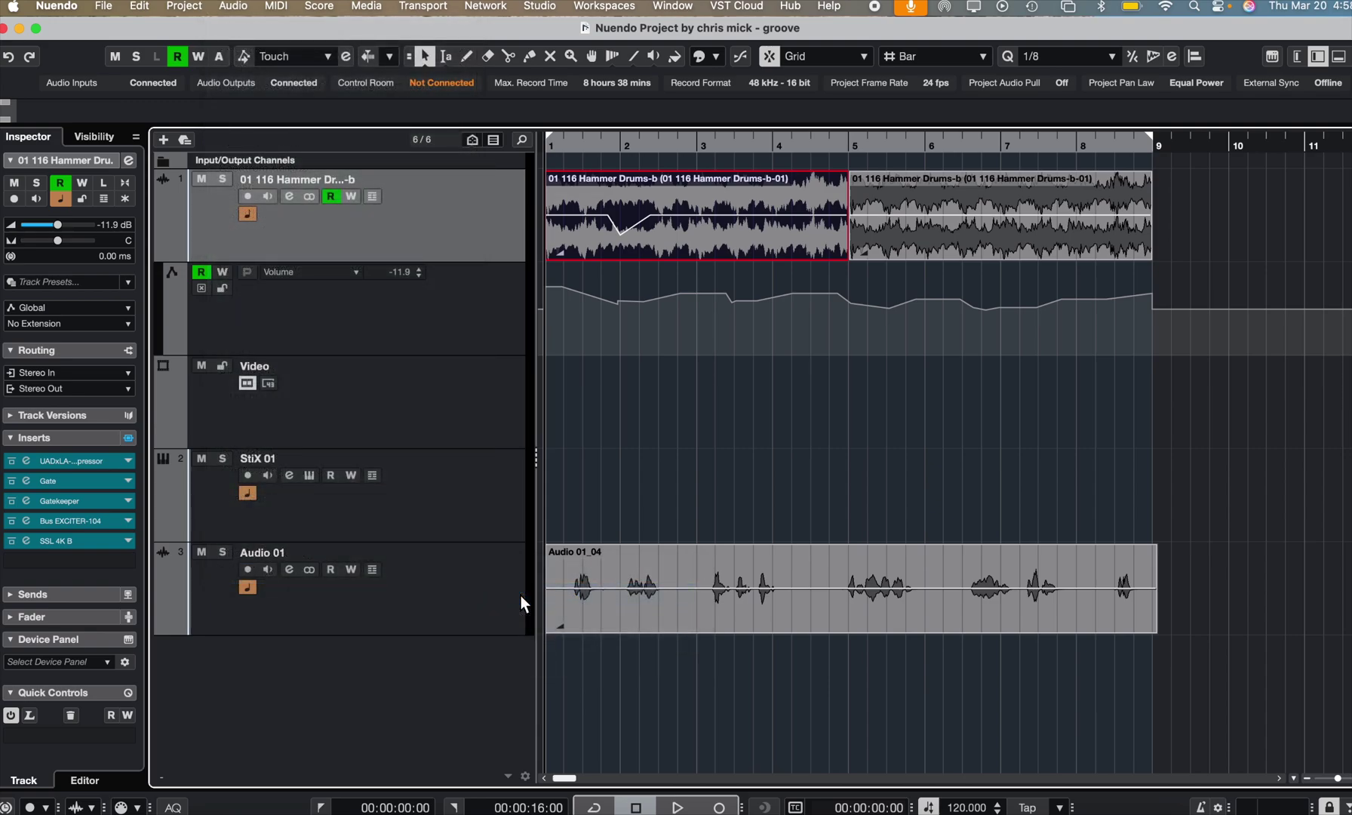
pyautogui.press('space')
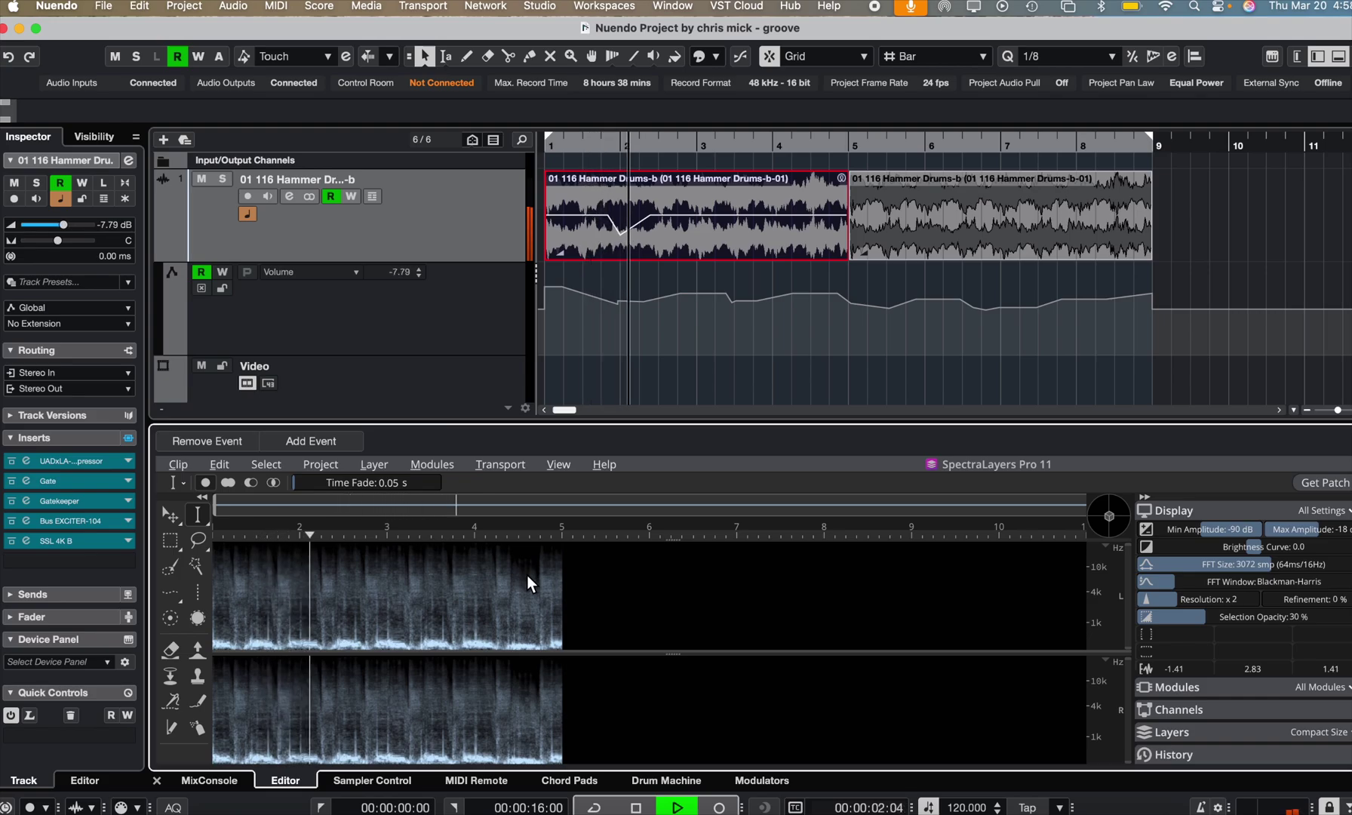
pyautogui.press('space')
pyautogui.click(240, 6)
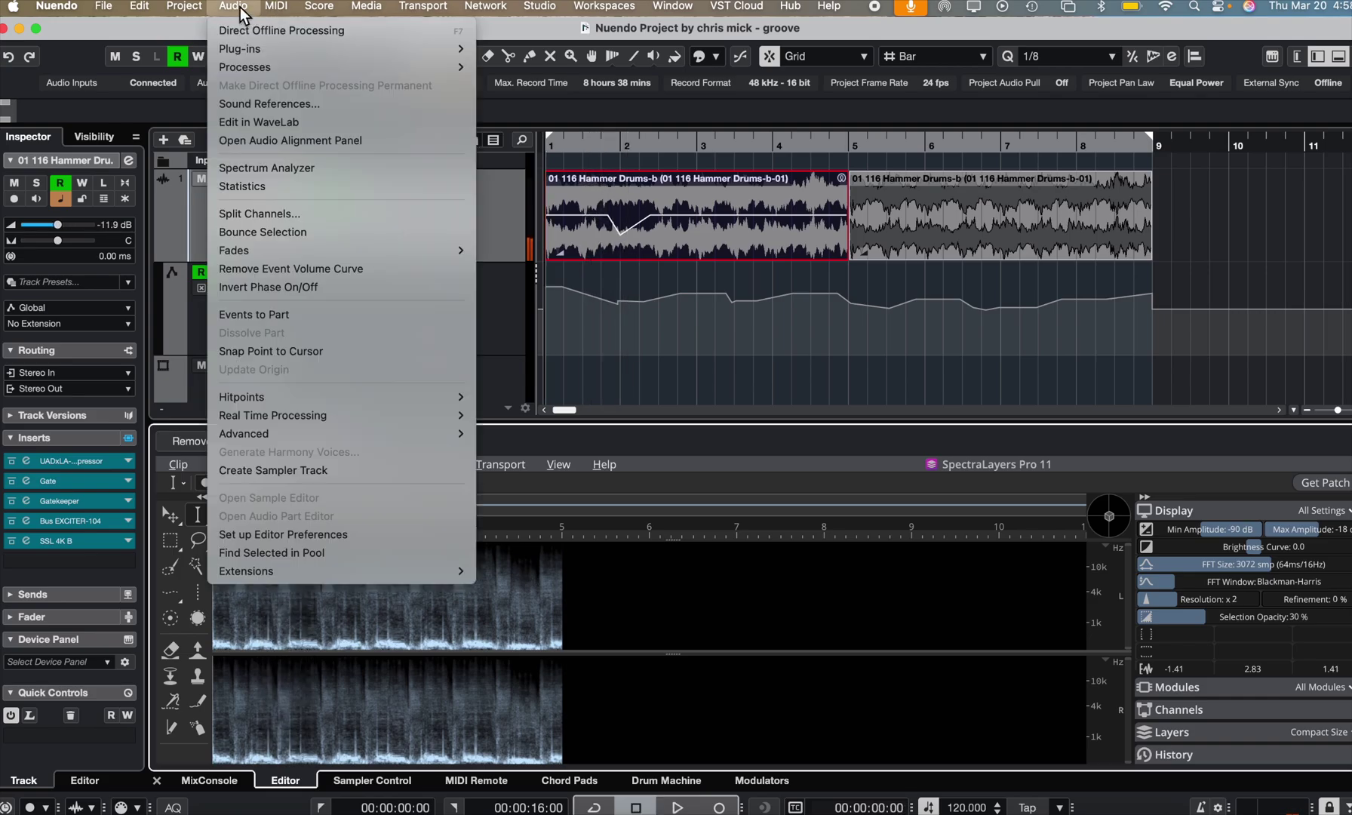
pyautogui.moveTo(335, 581)
pyautogui.click(510, 578)
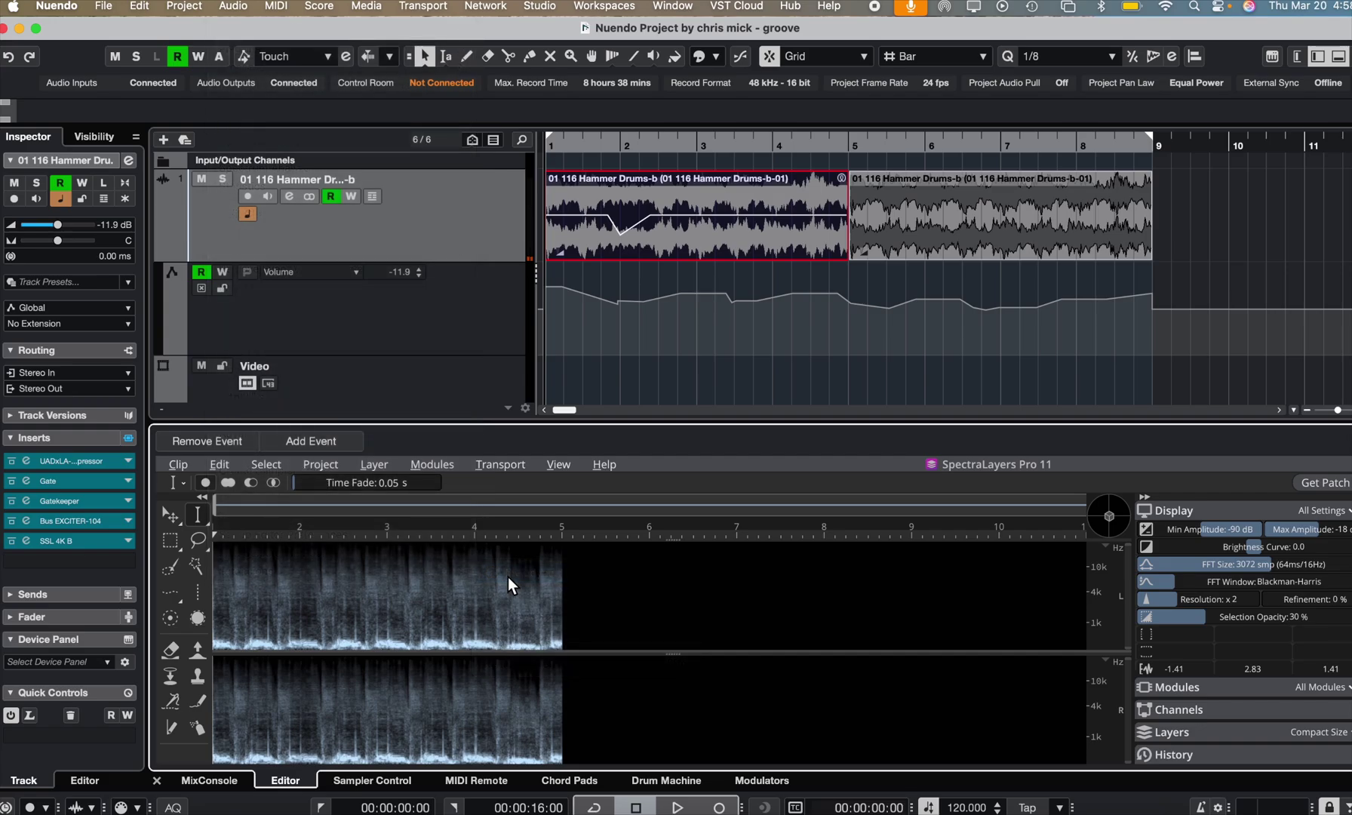
pyautogui.press('space')
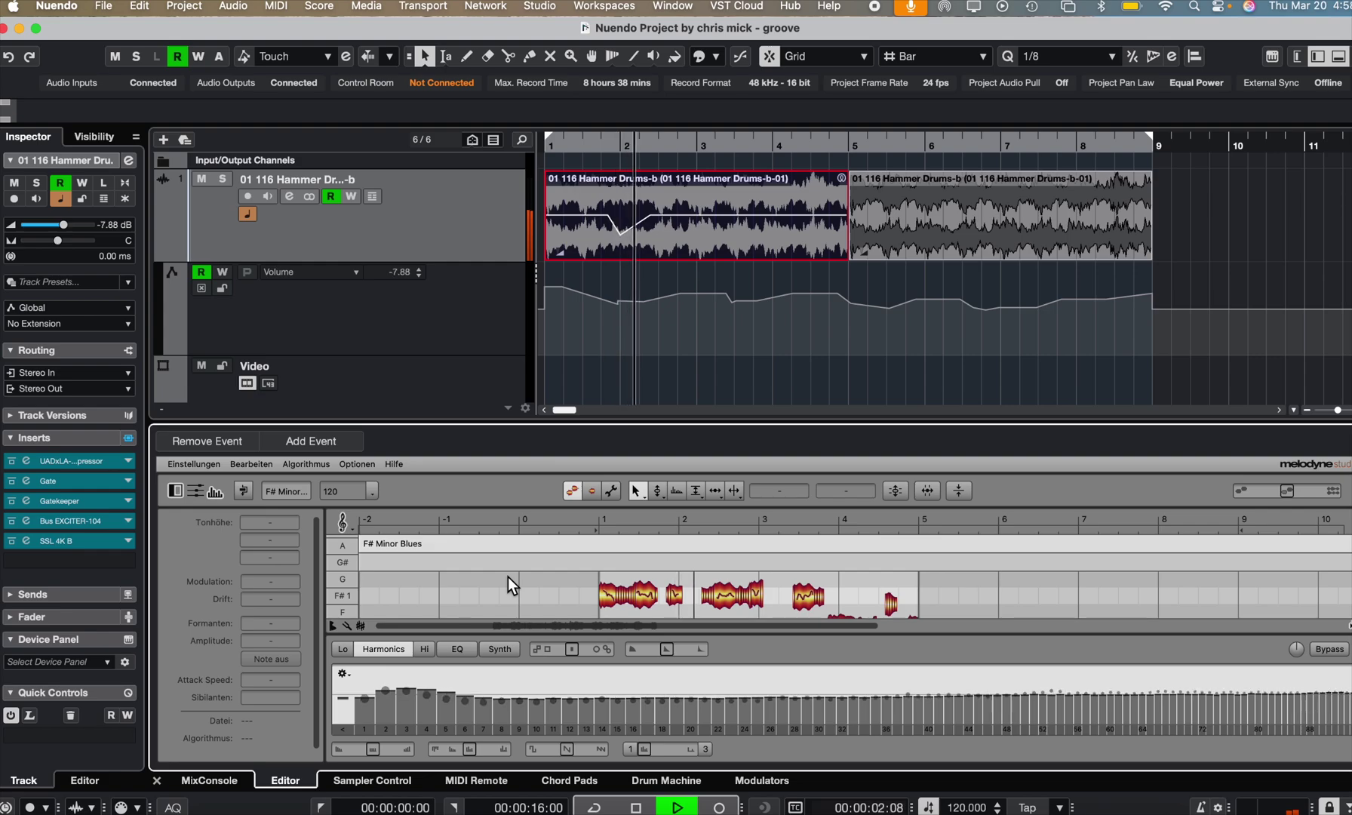
pyautogui.press('space')
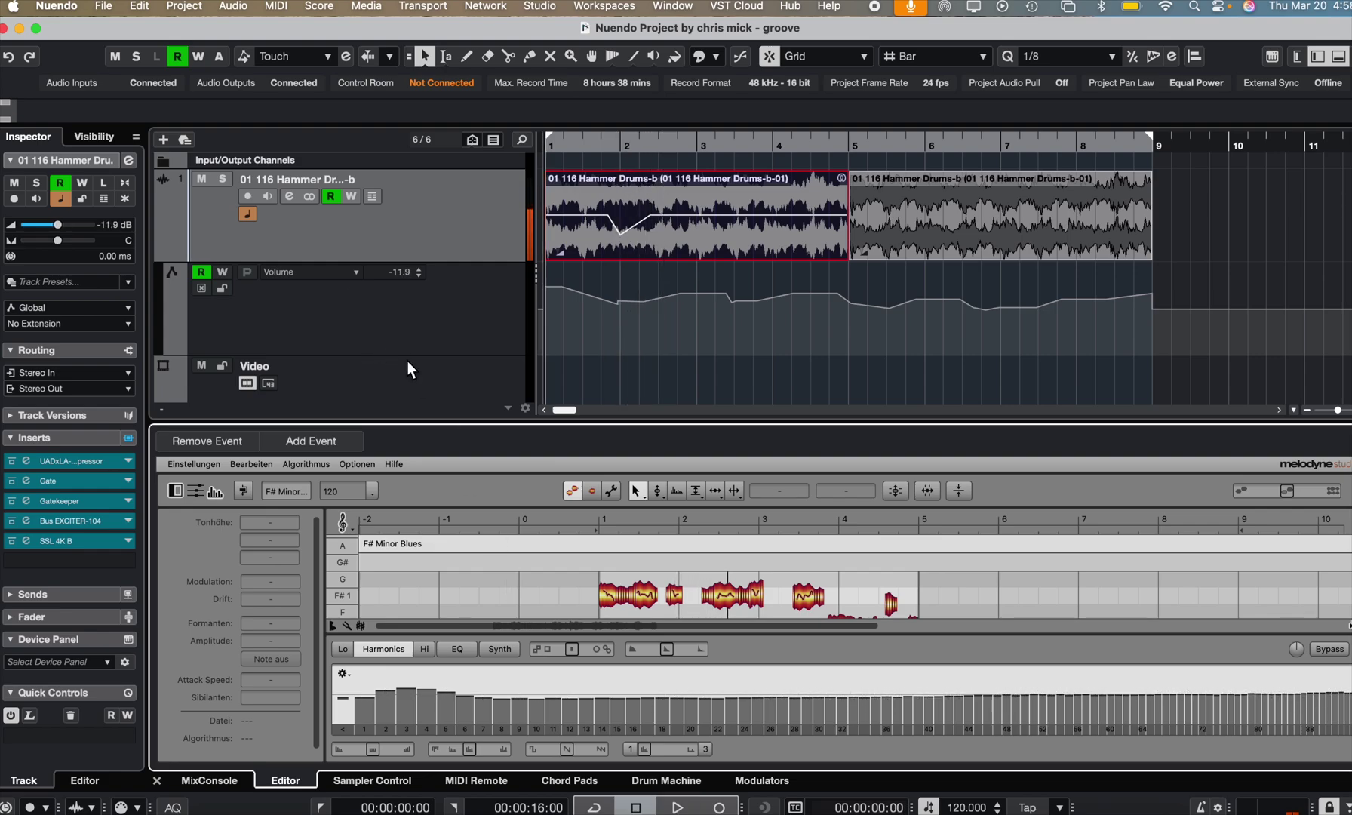
pyautogui.click(1342, 61)
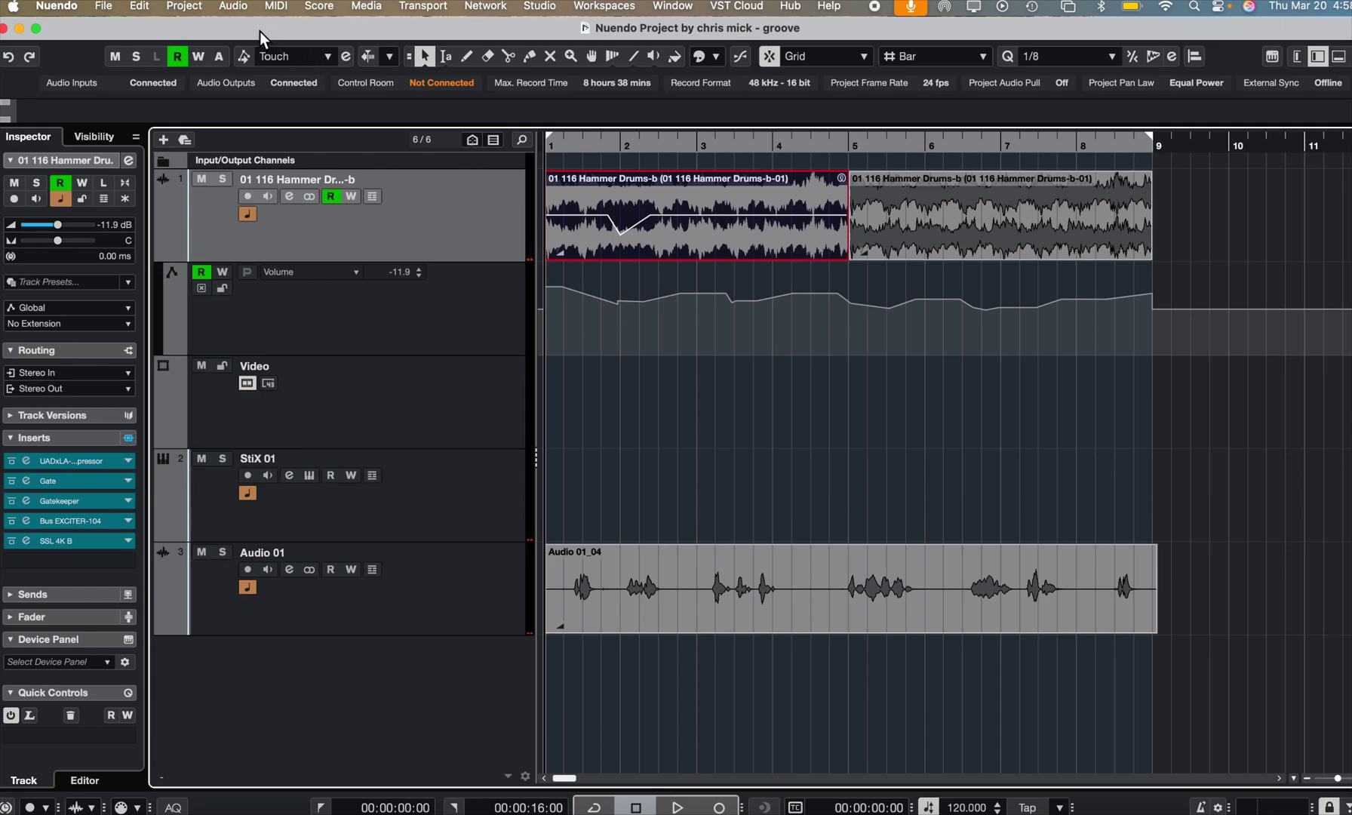
pyautogui.click(98, 562)
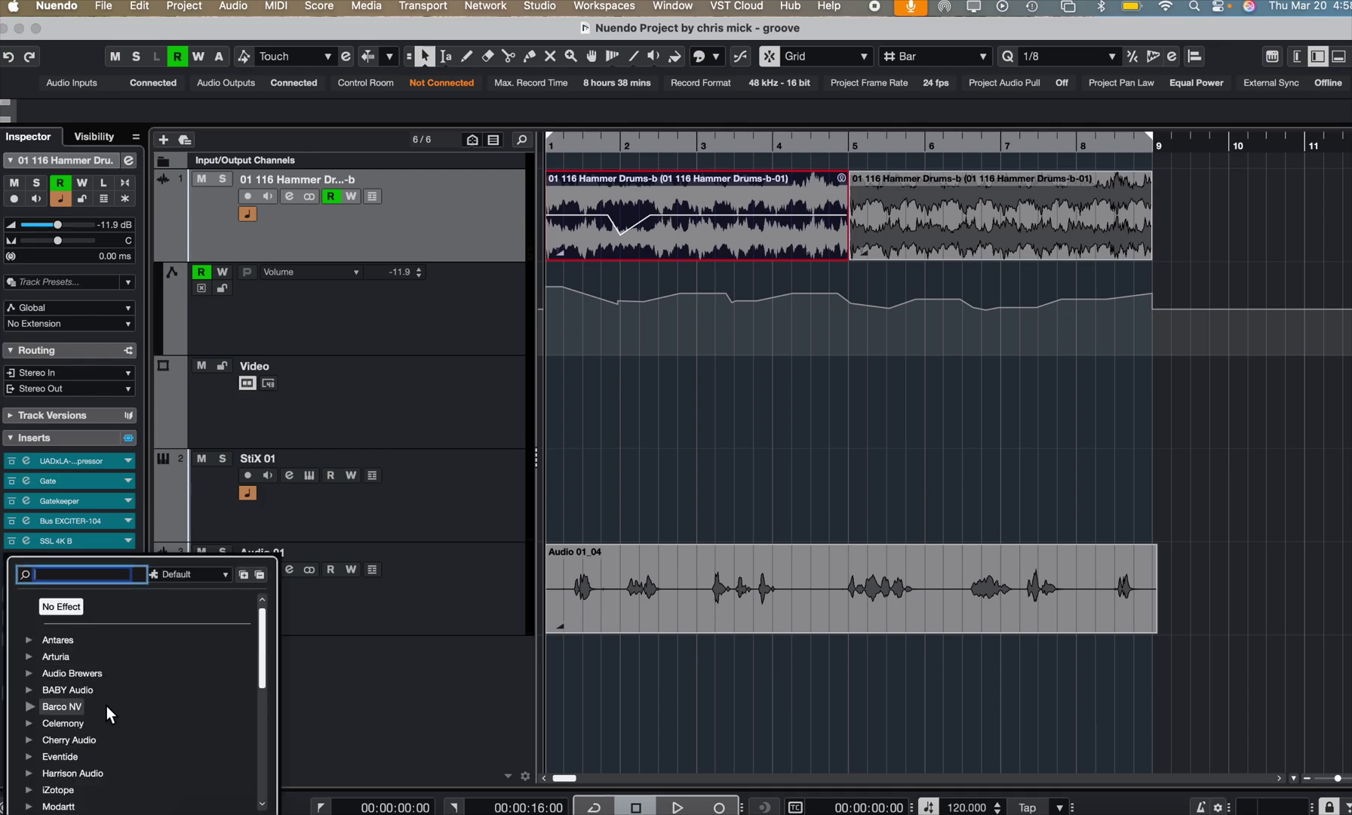
pyautogui.scroll(-10, 109, 713)
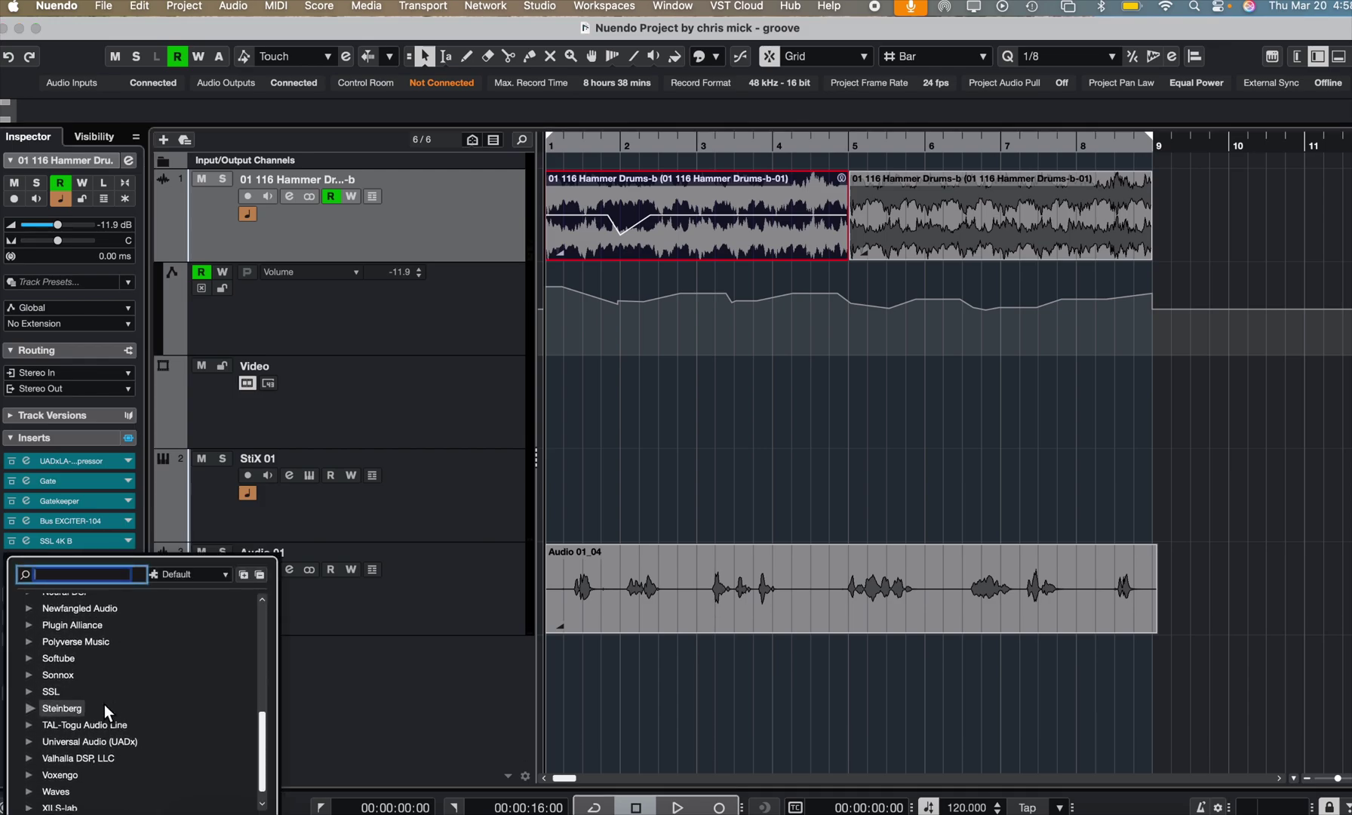
pyautogui.click(30, 706)
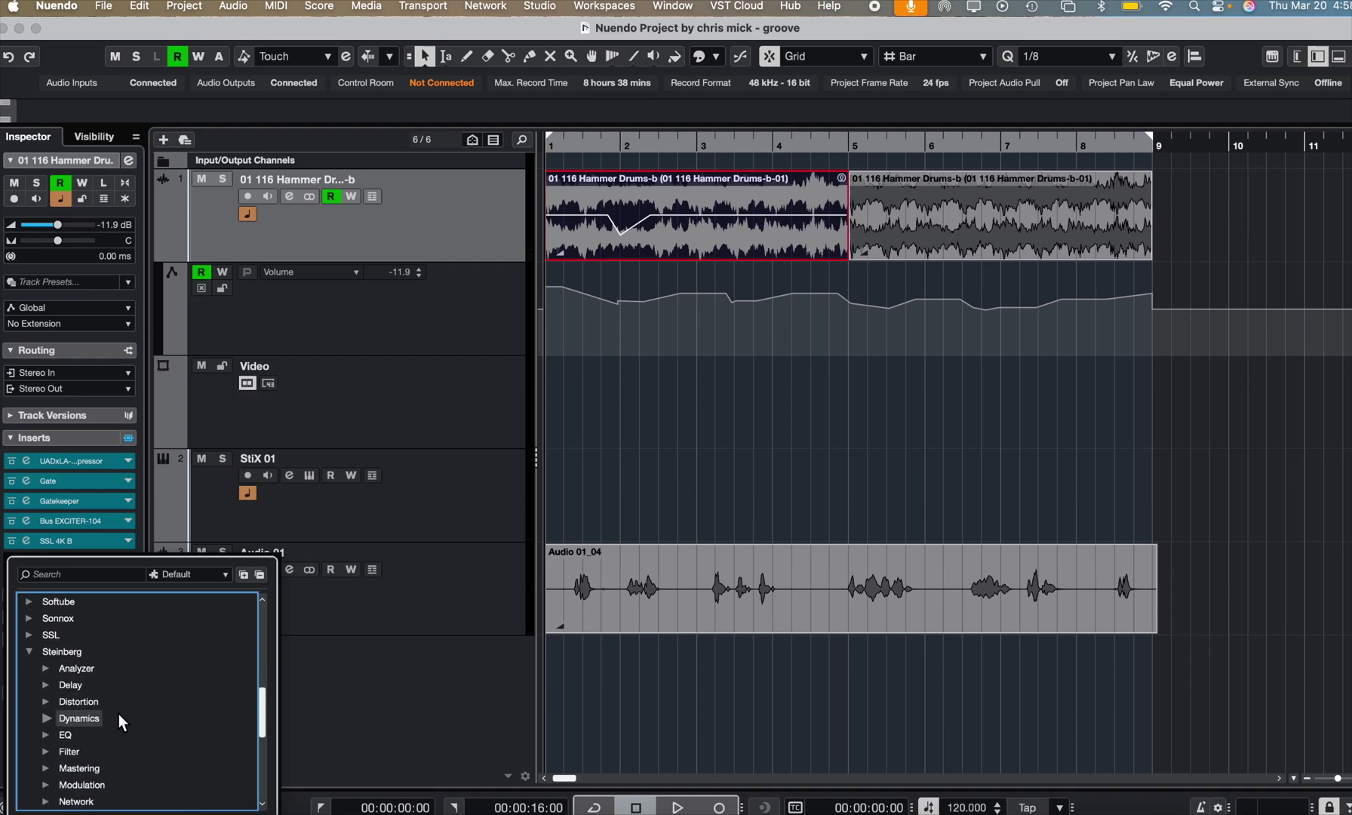
pyautogui.scroll(-4, 121, 723)
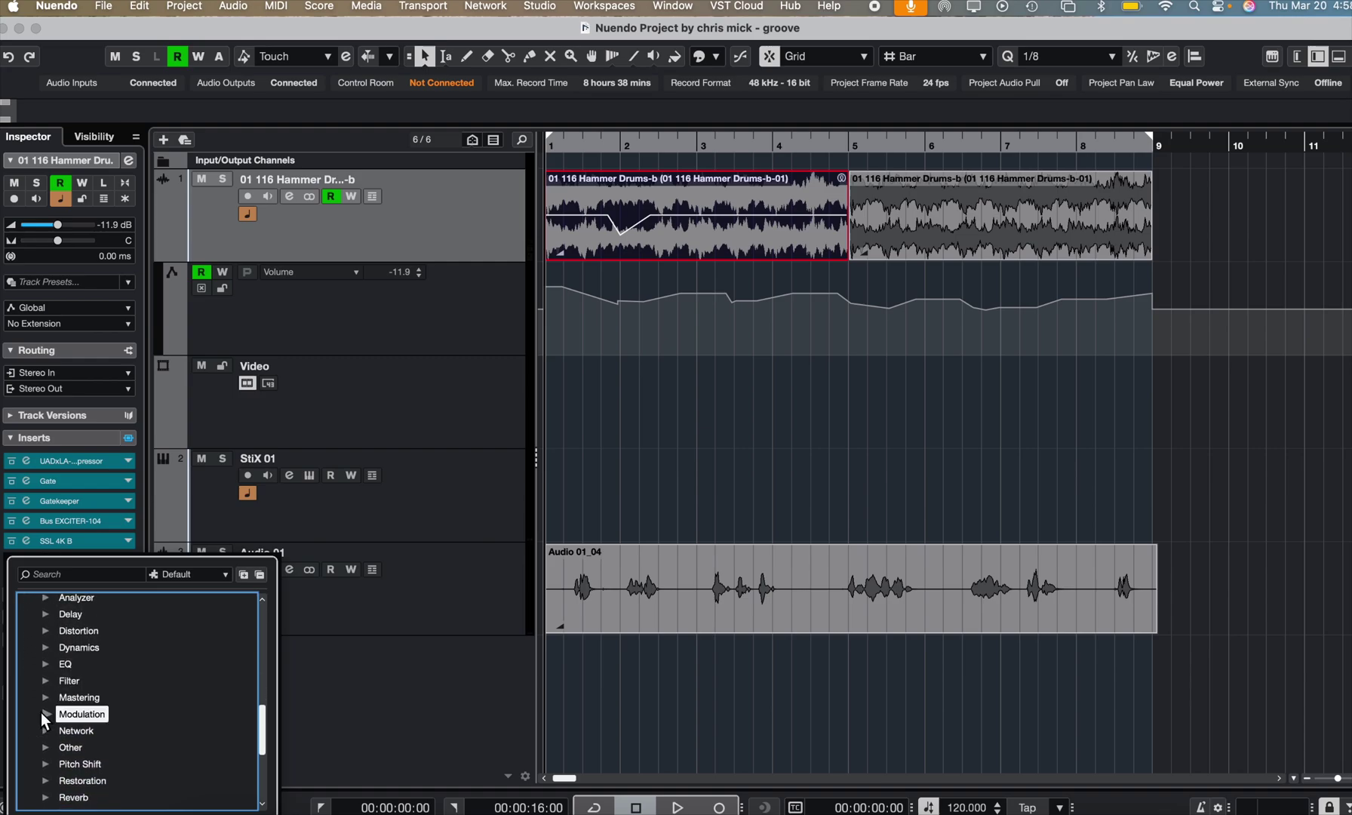
pyautogui.click(44, 714)
pyautogui.scroll(-8, 130, 729)
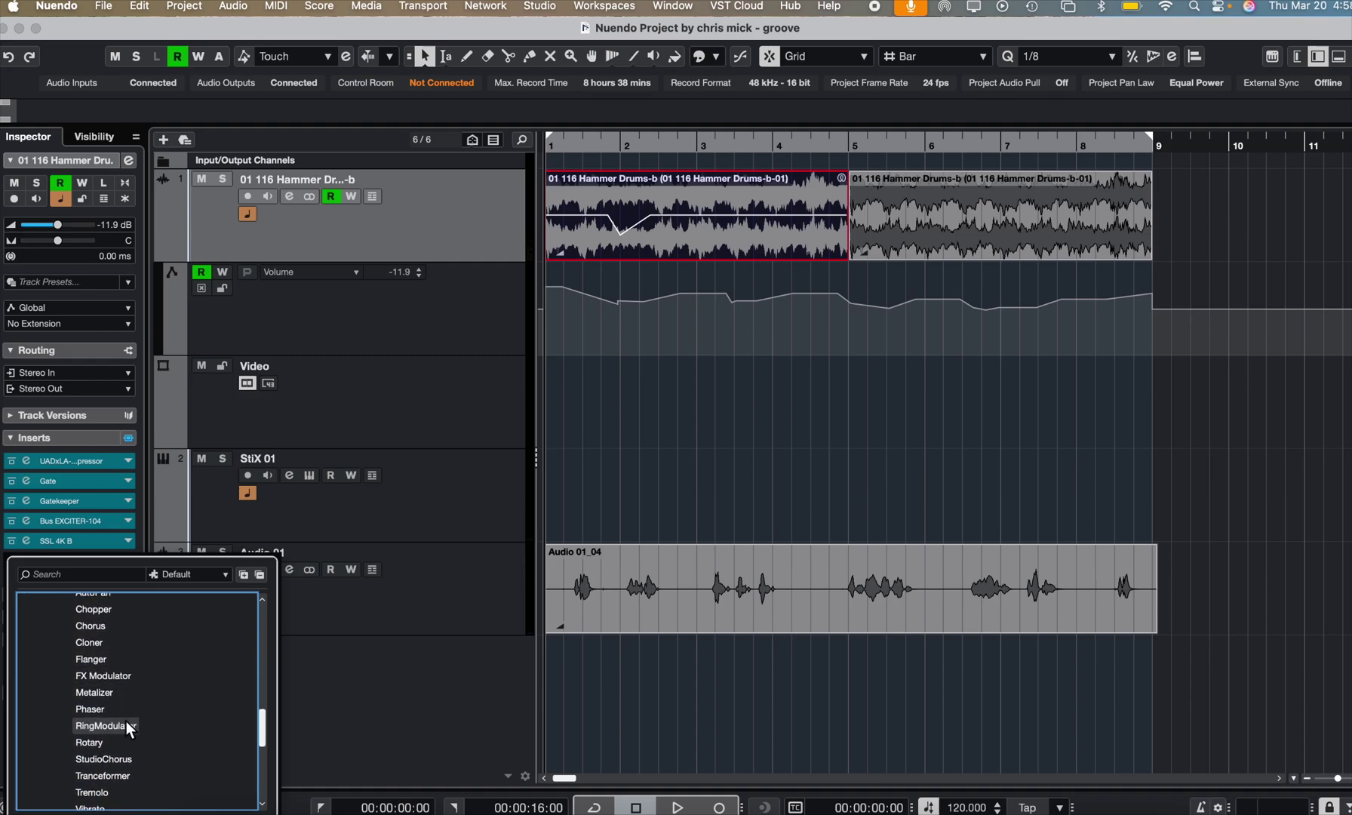
pyautogui.scroll(-3, 129, 729)
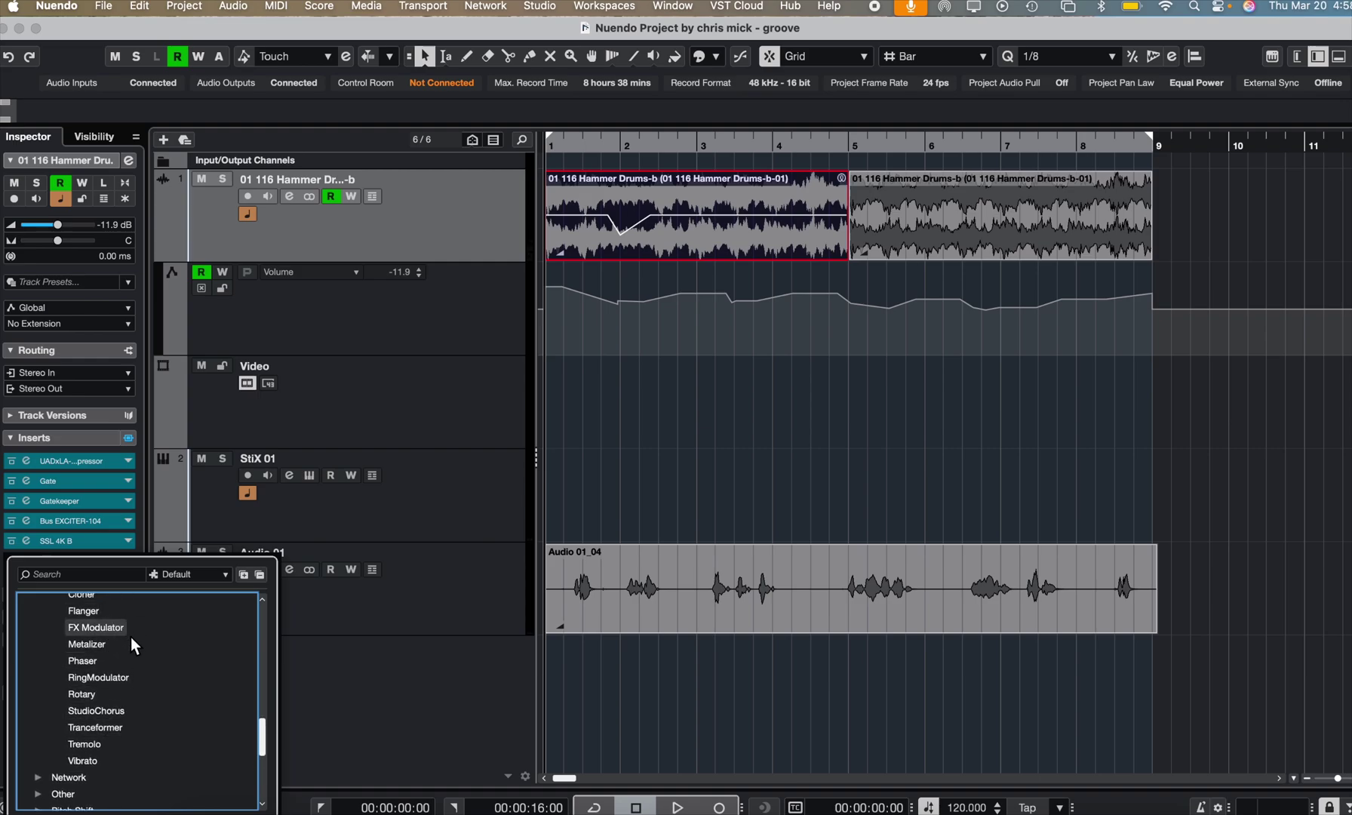
pyautogui.scroll(10, 131, 636)
pyautogui.click(418, 669)
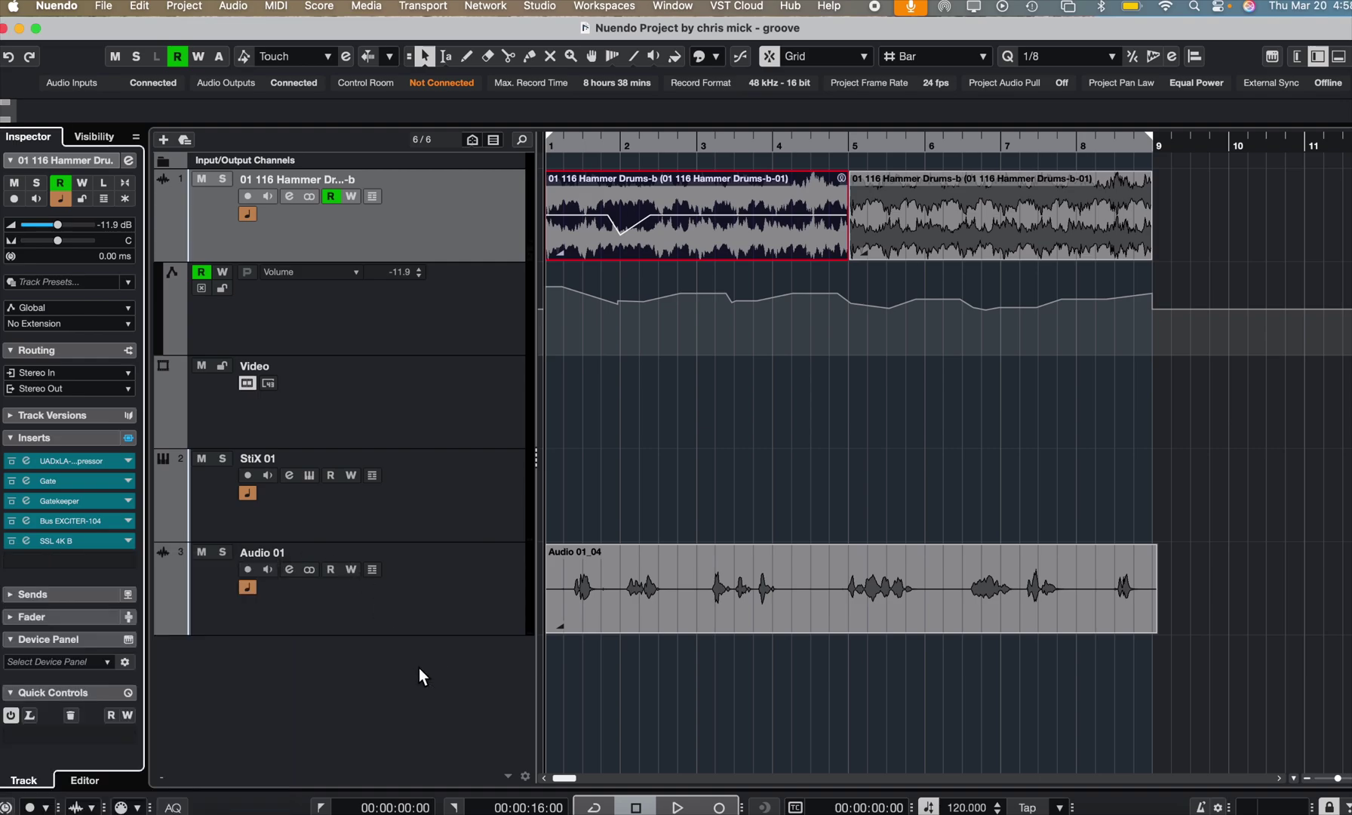
pyautogui.click(233, 6)
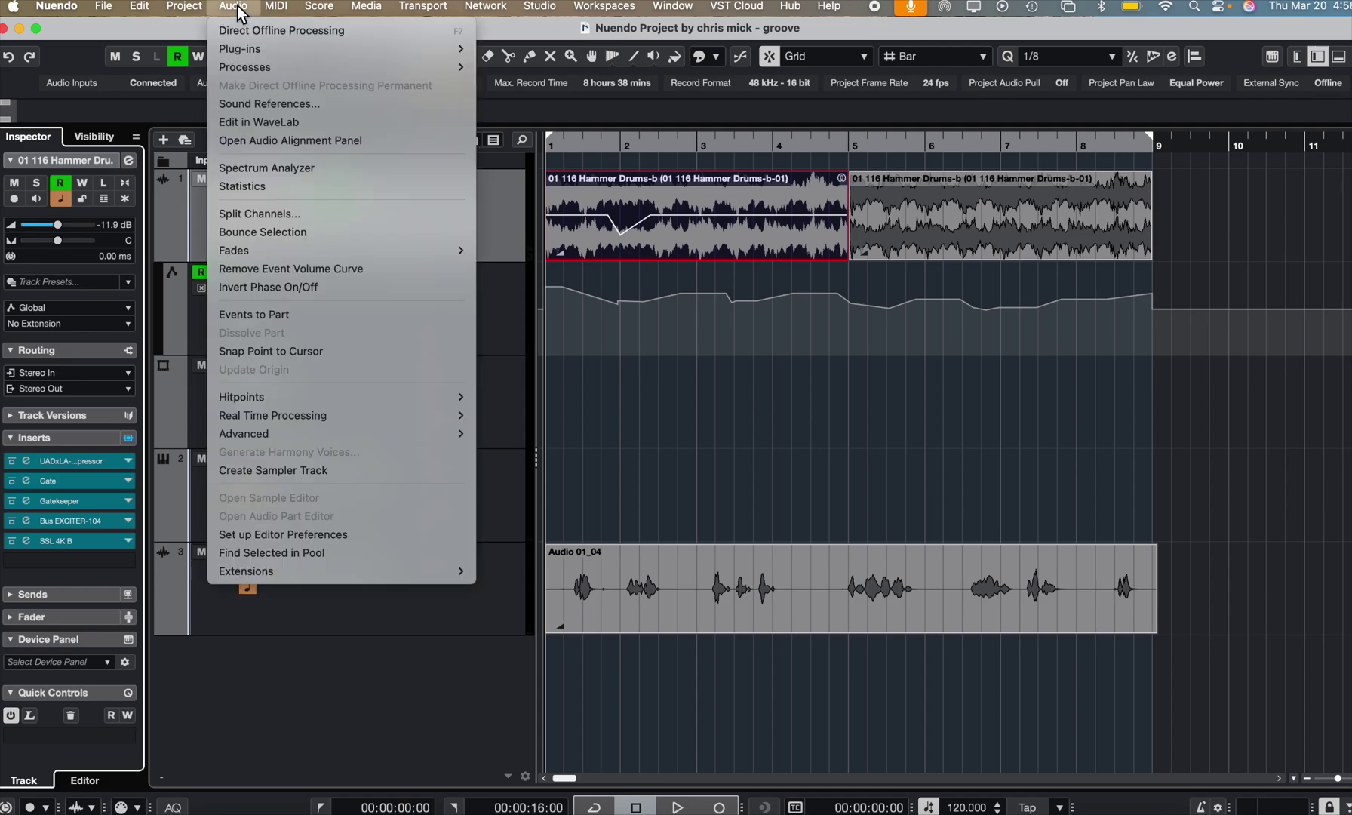
# Step: Open the Modulators panel for the Hammer Drums track via Project > Show/Hide Modulators
pyautogui.moveTo(186, 8)
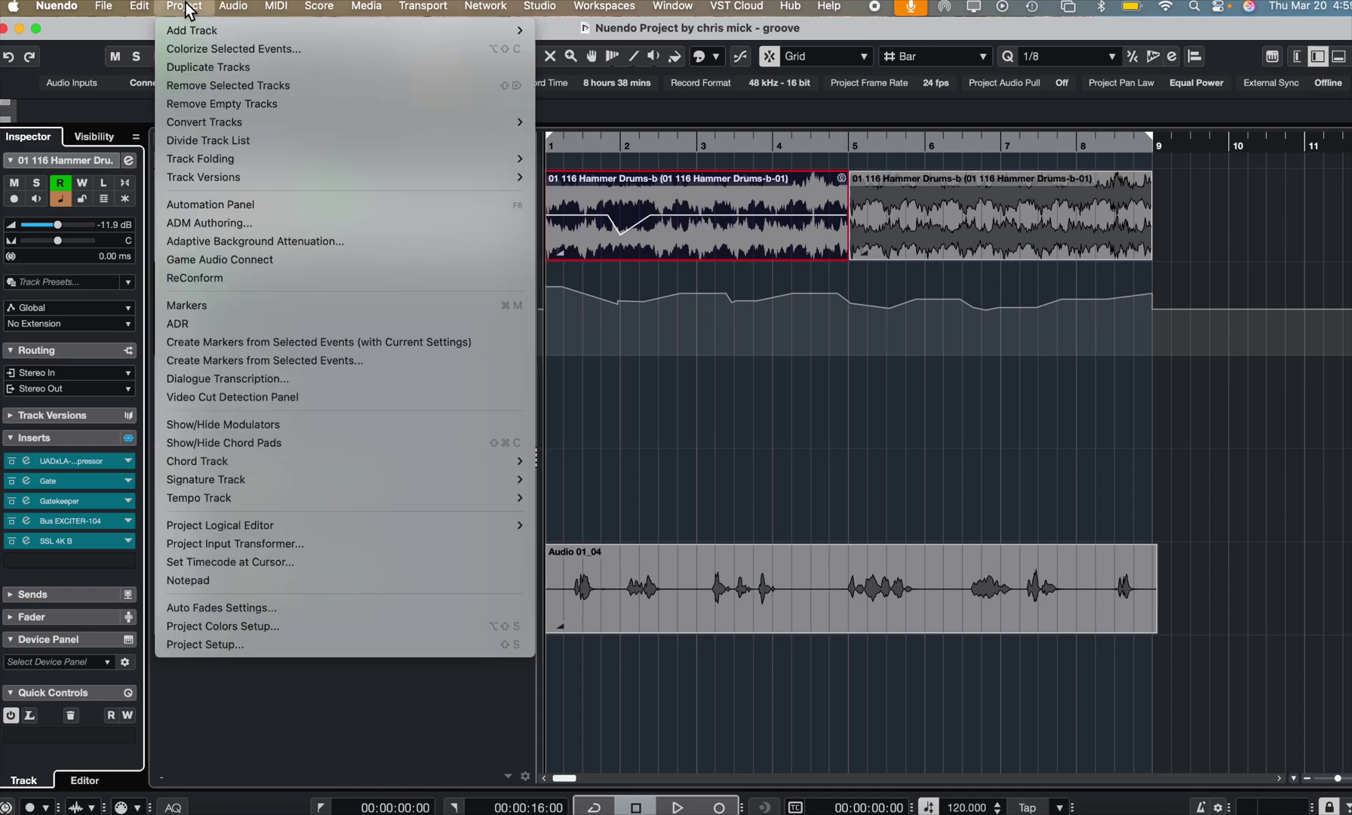
pyautogui.click(242, 429)
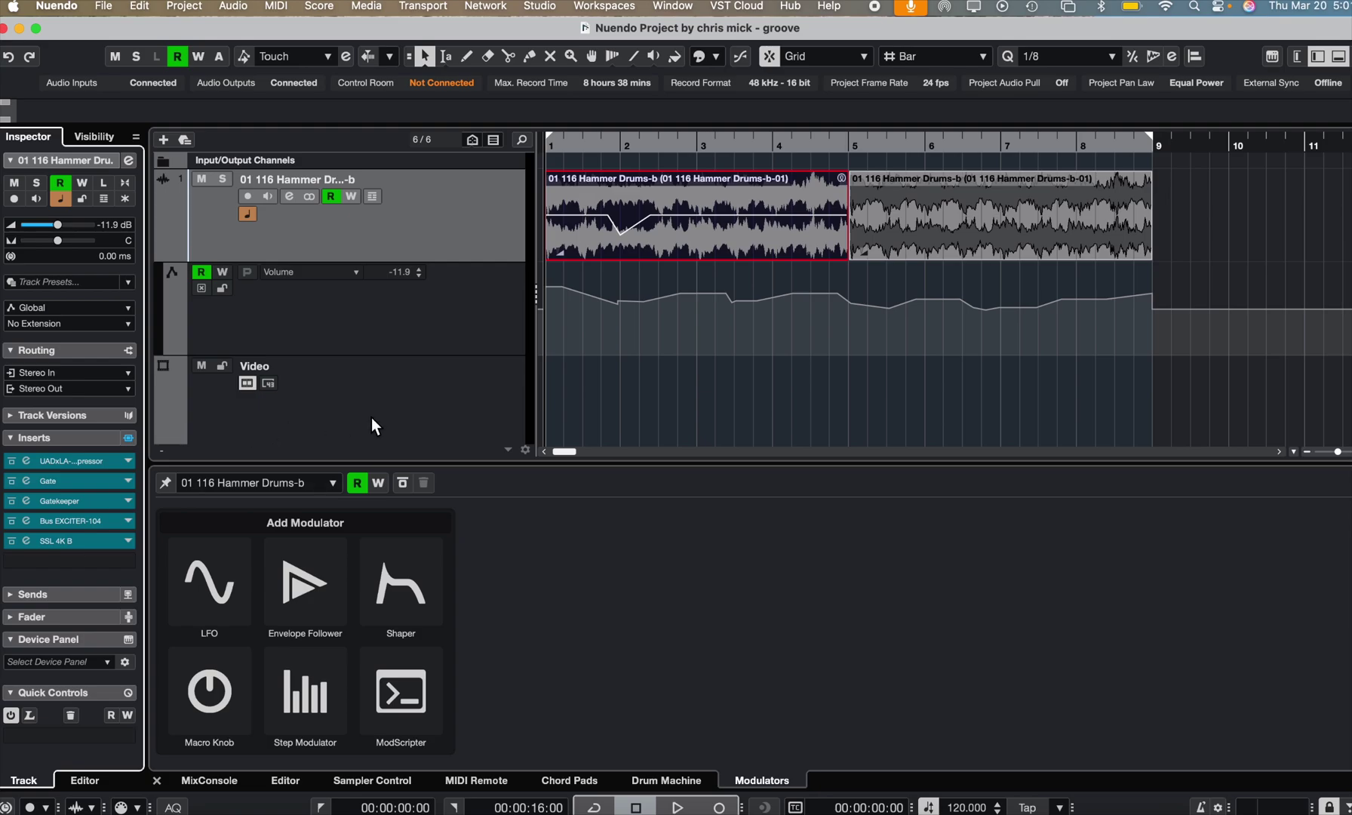
# Step: Add an LFO modulator to the drum track, audition it, and check its target and retrigger options
pyautogui.click(220, 582)
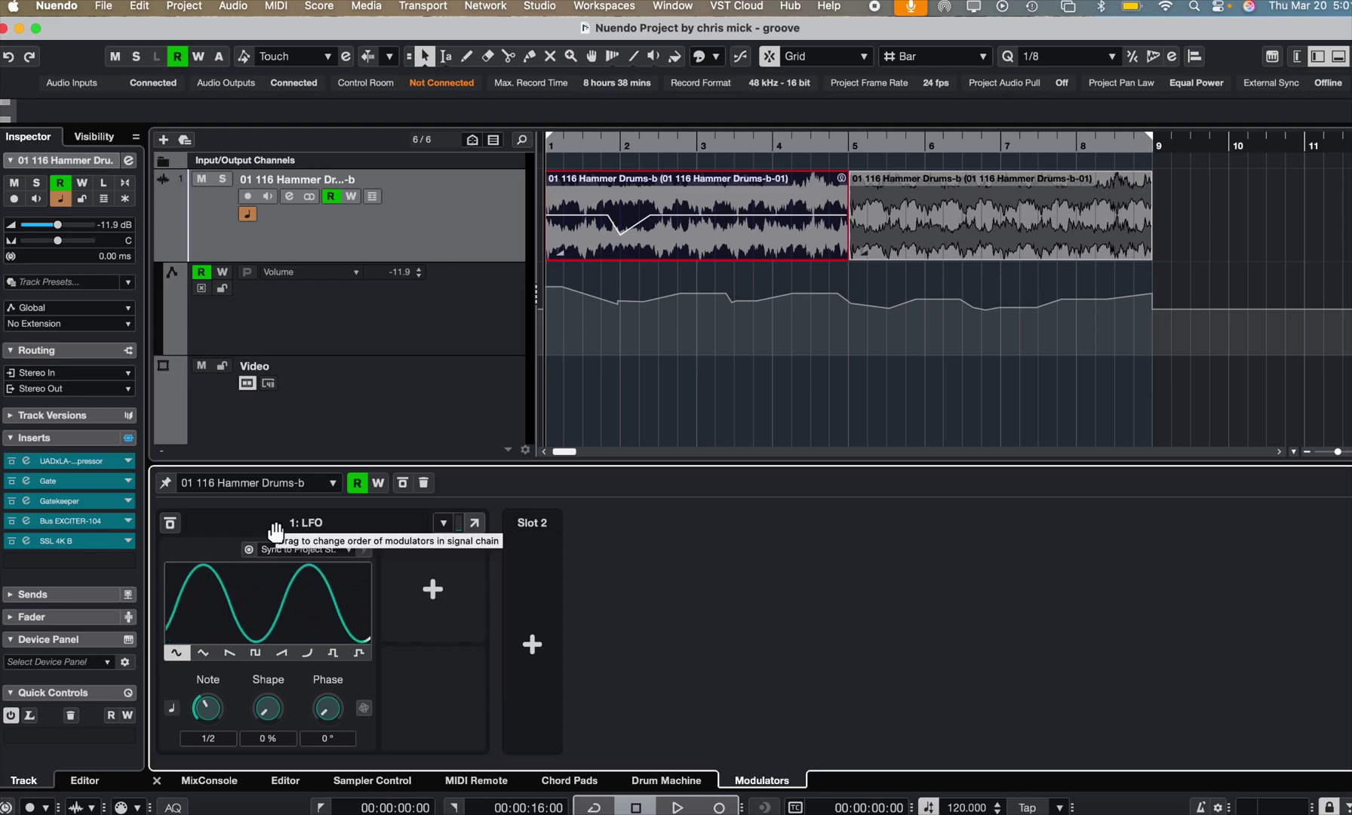
pyautogui.press('space')
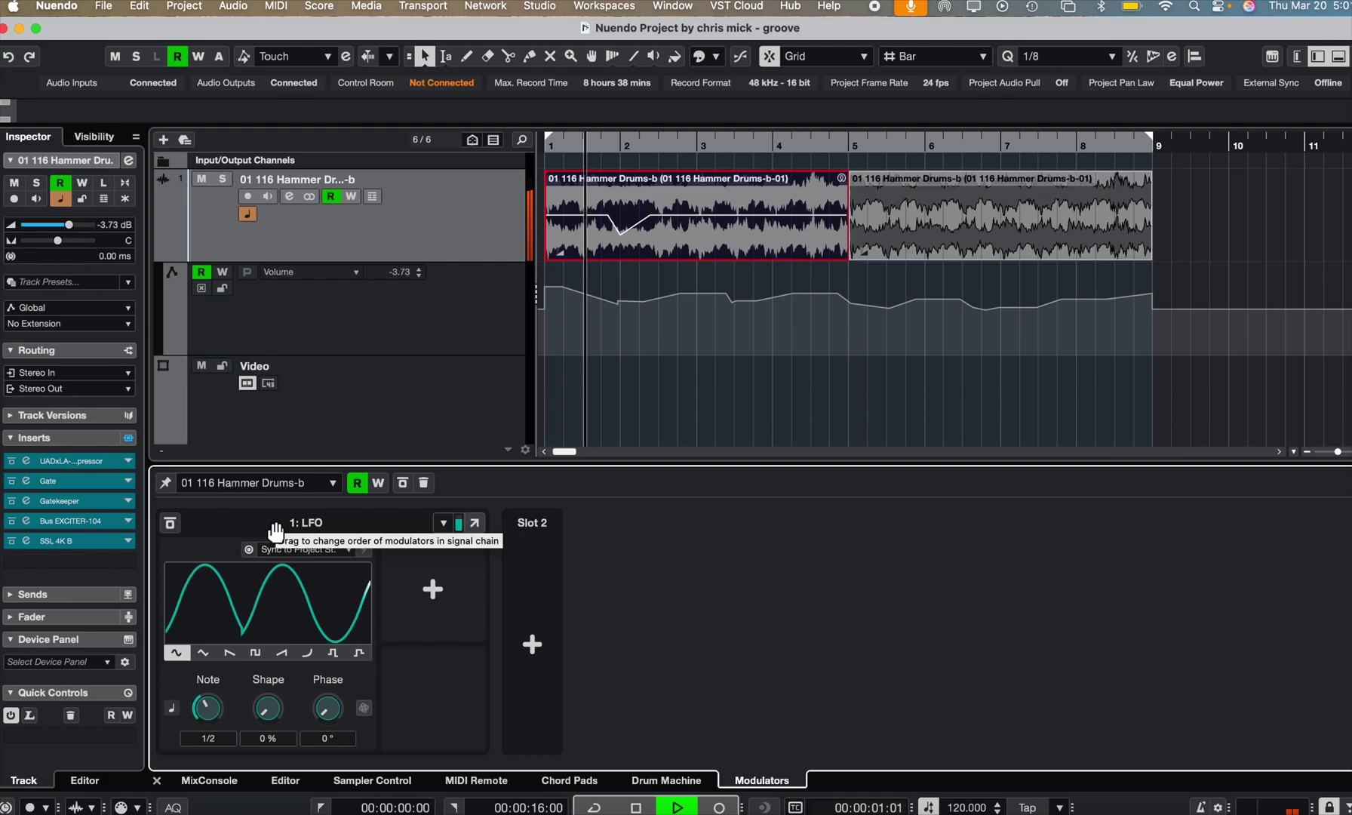
pyautogui.press('space')
pyautogui.click(309, 480)
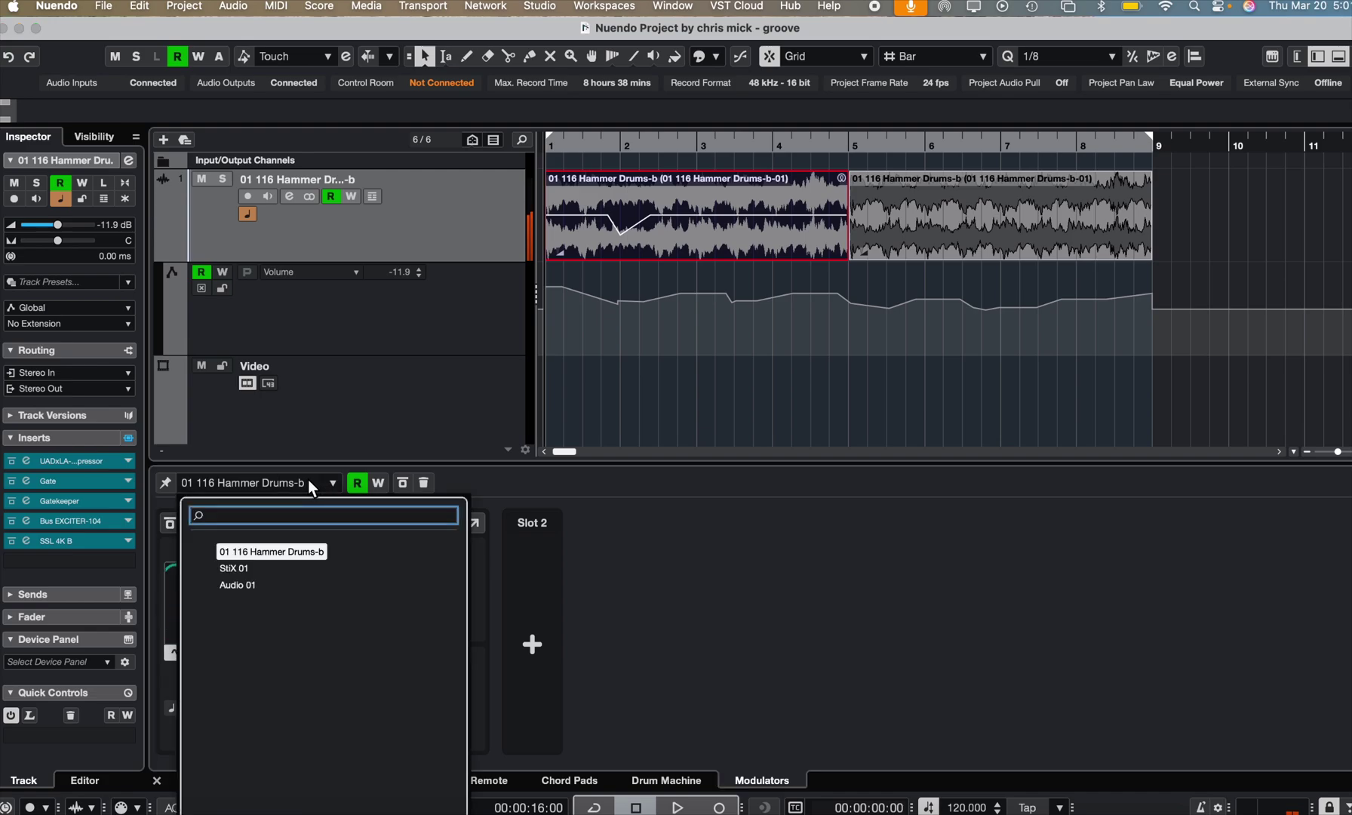
pyautogui.click(324, 553)
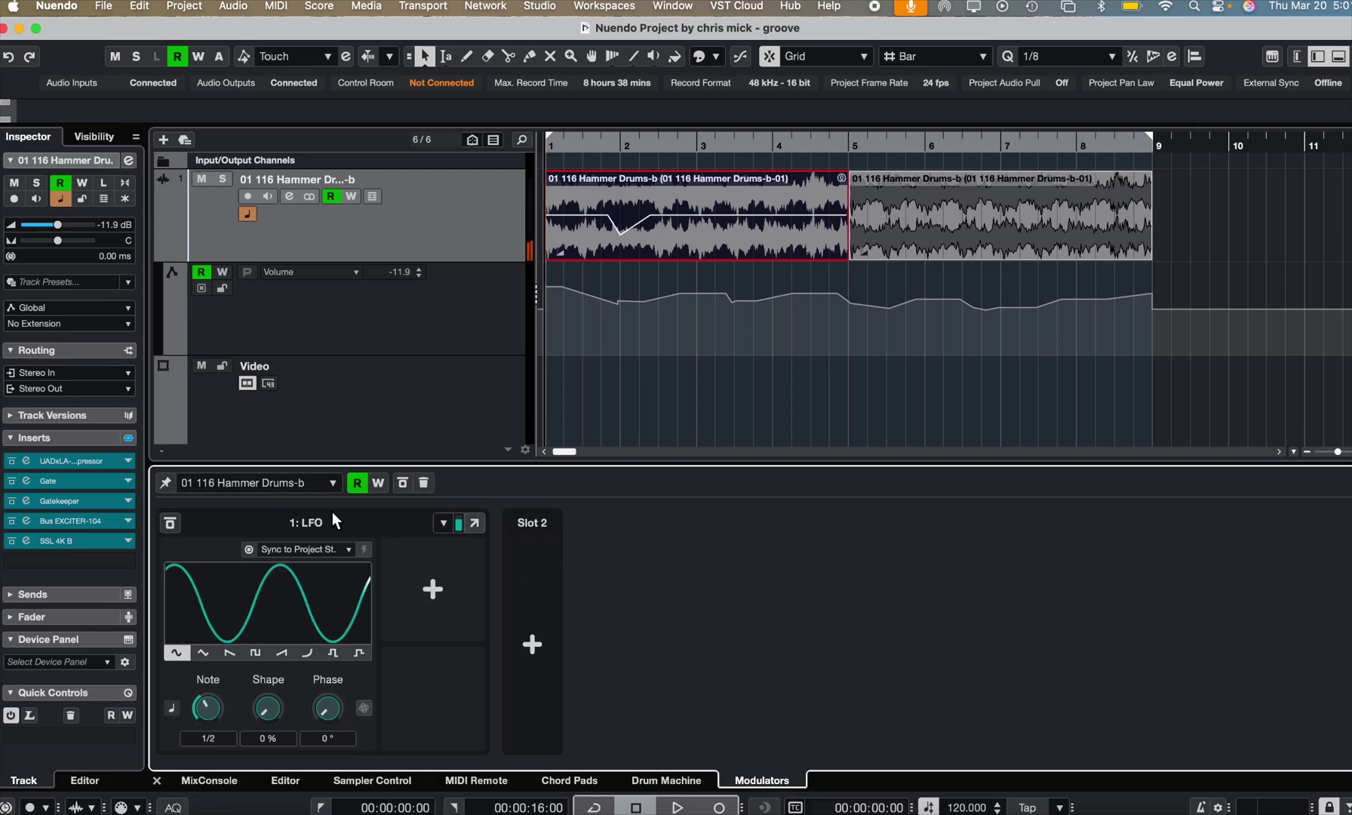
pyautogui.click(326, 548)
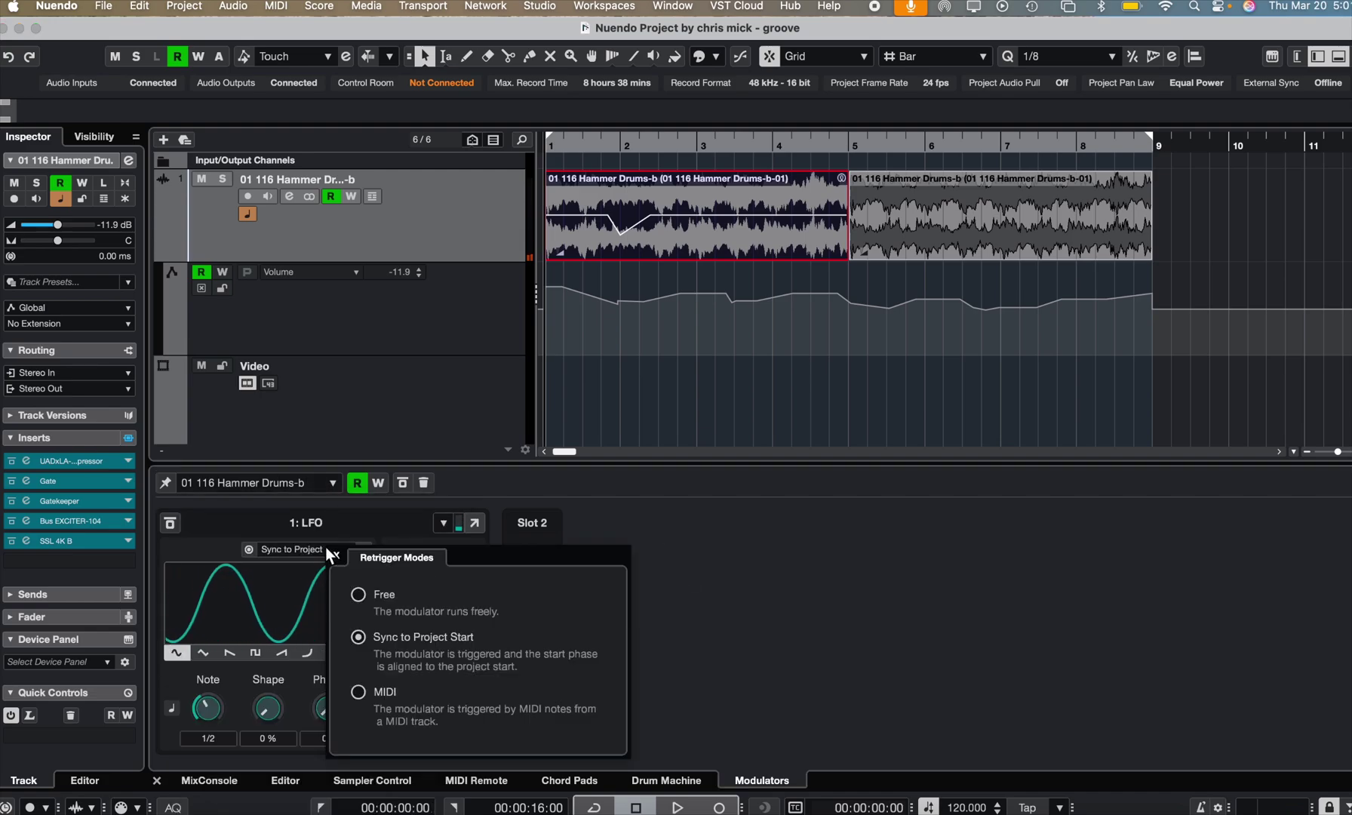
pyautogui.click(859, 547)
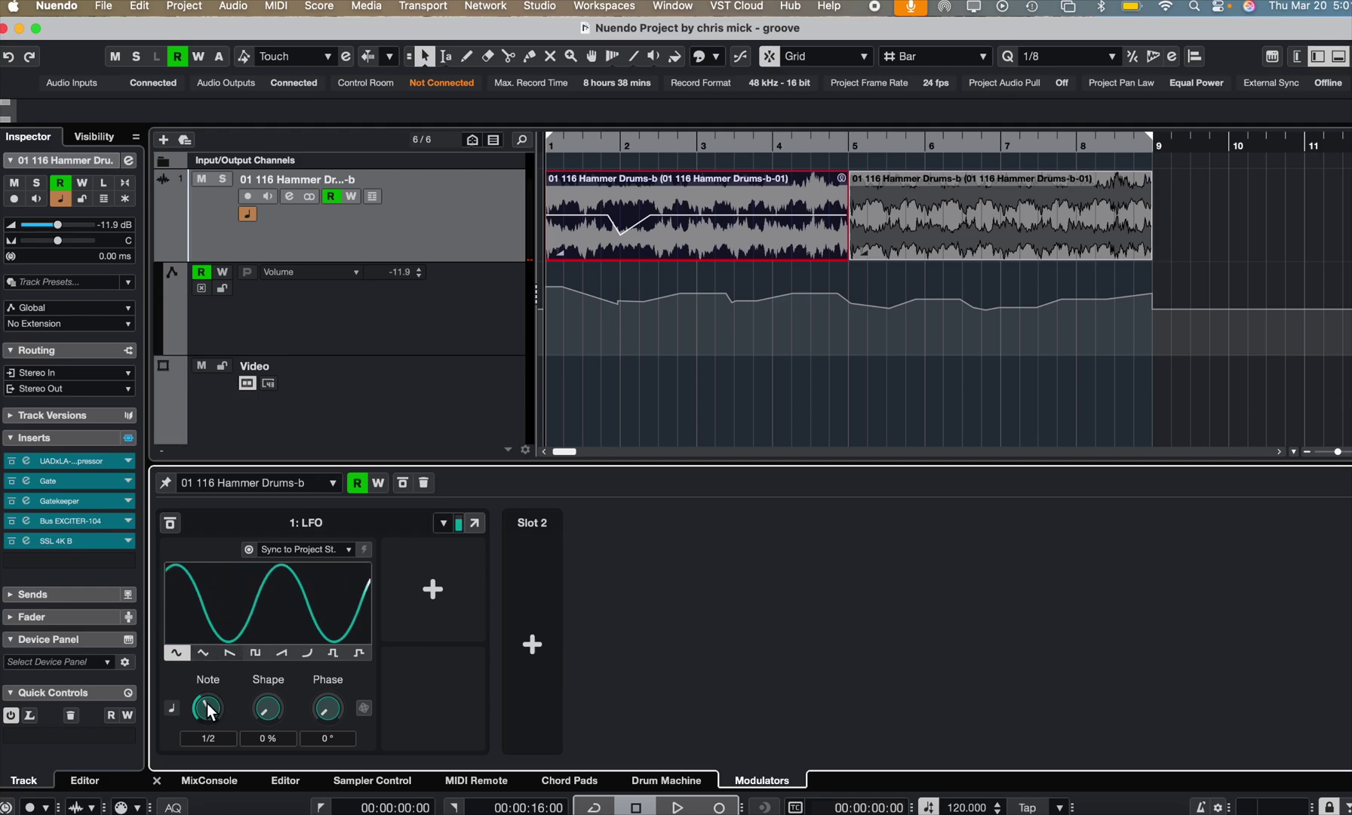
# Step: Speed up the LFO note rate, open it in a separate window, and set Shape to 27 %
pyautogui.moveTo(209, 709); pyautogui.dragTo(210, 686)
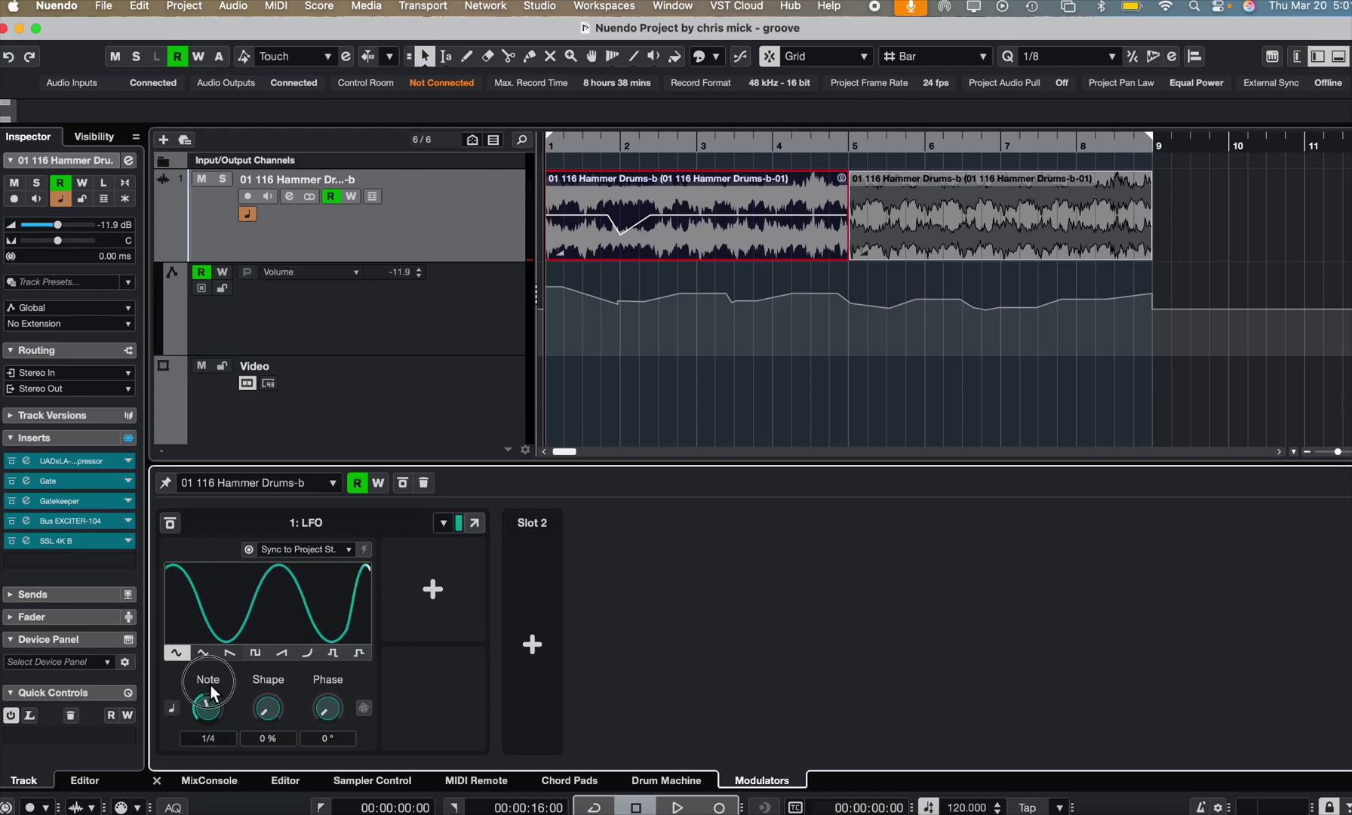
pyautogui.click(476, 524)
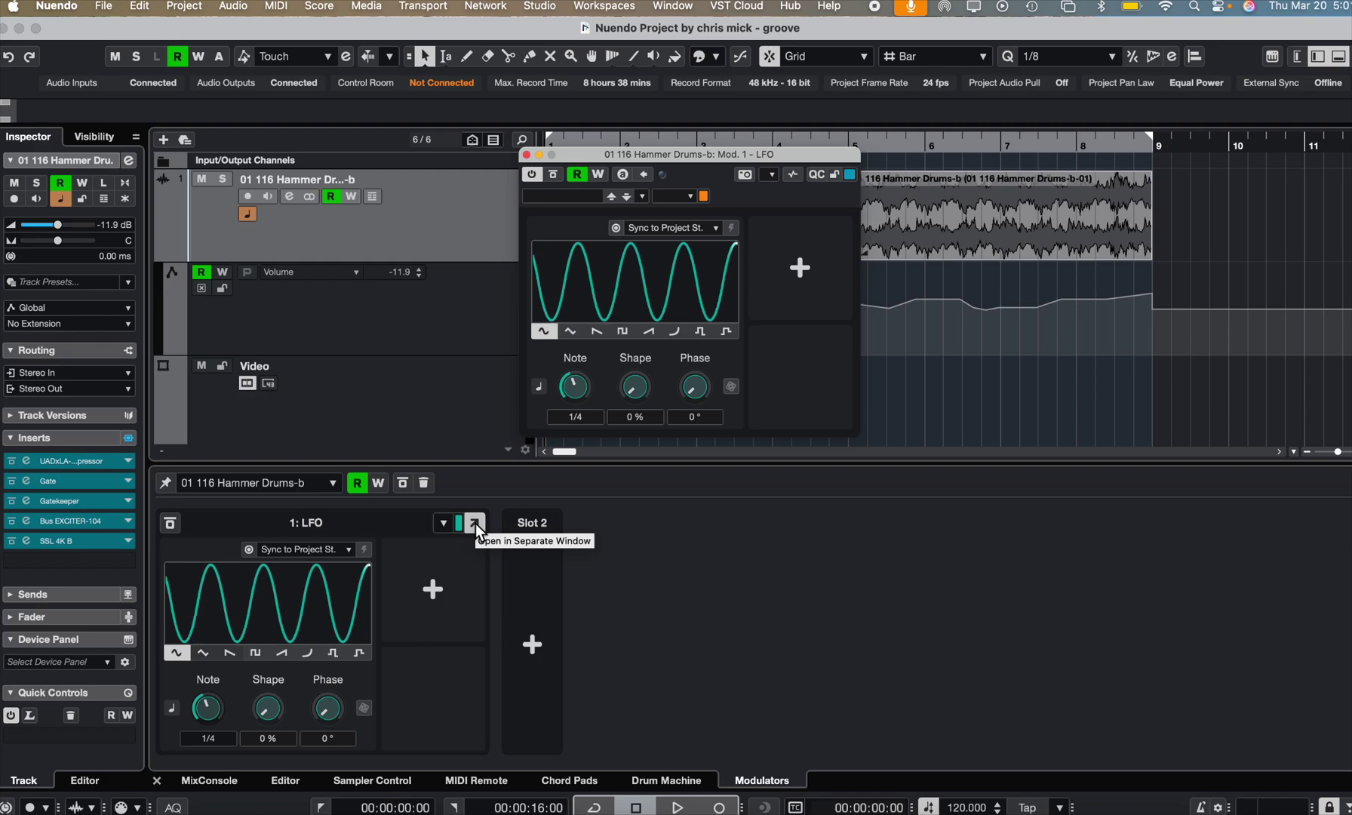
pyautogui.moveTo(634, 386); pyautogui.dragTo(581, 346)
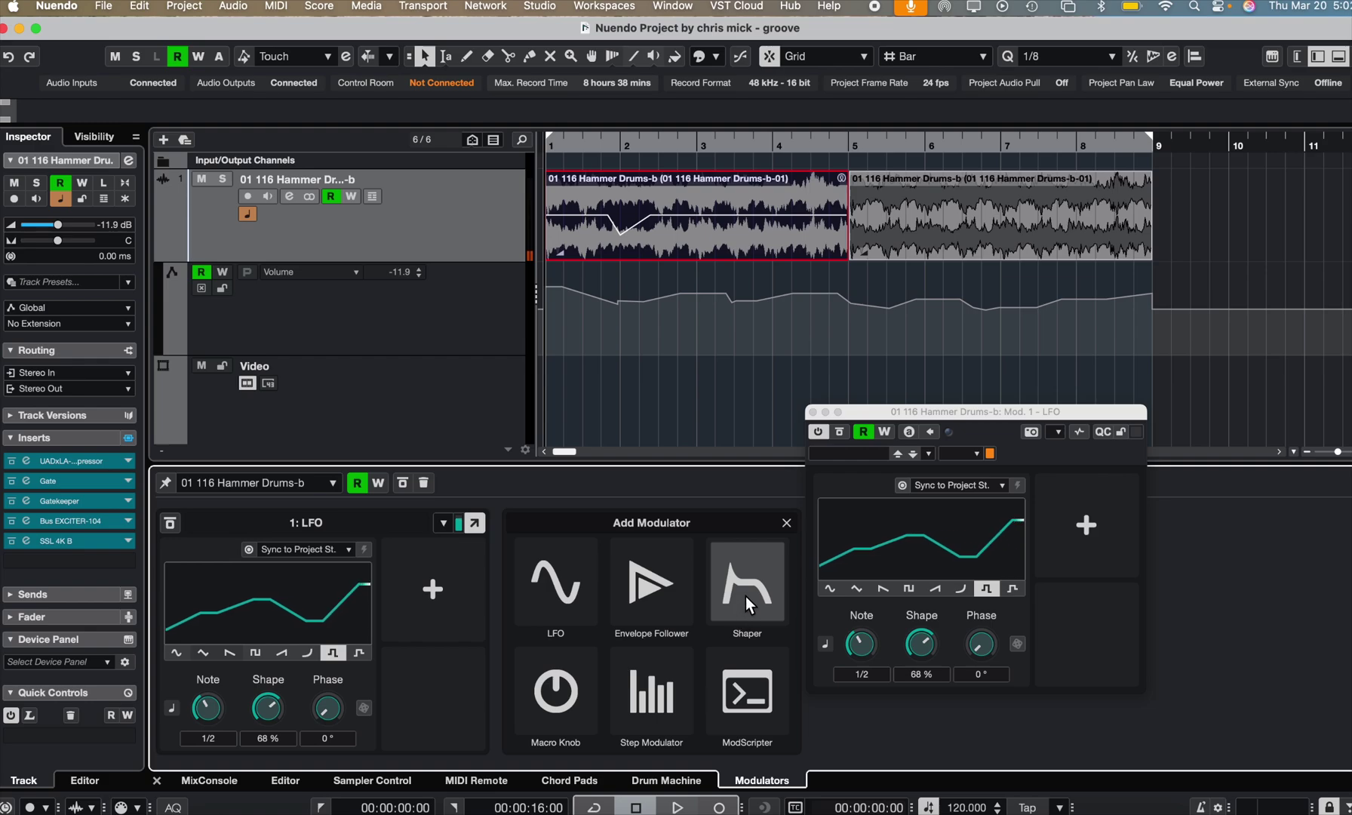
# Step: Add a Shaper modulator with a U-shaped curve and bypass the LFO while auditioning
pyautogui.click(744, 595)
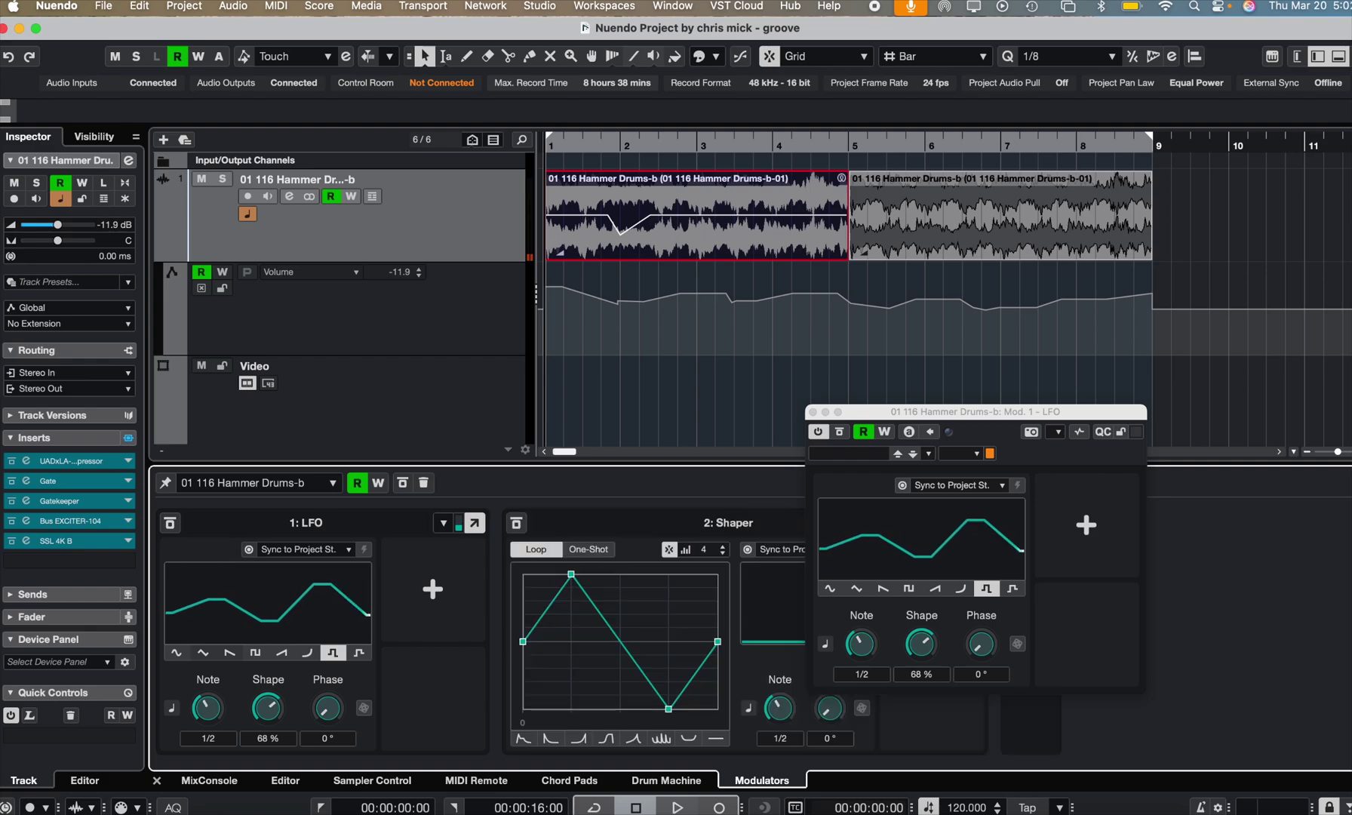
pyautogui.click(813, 412)
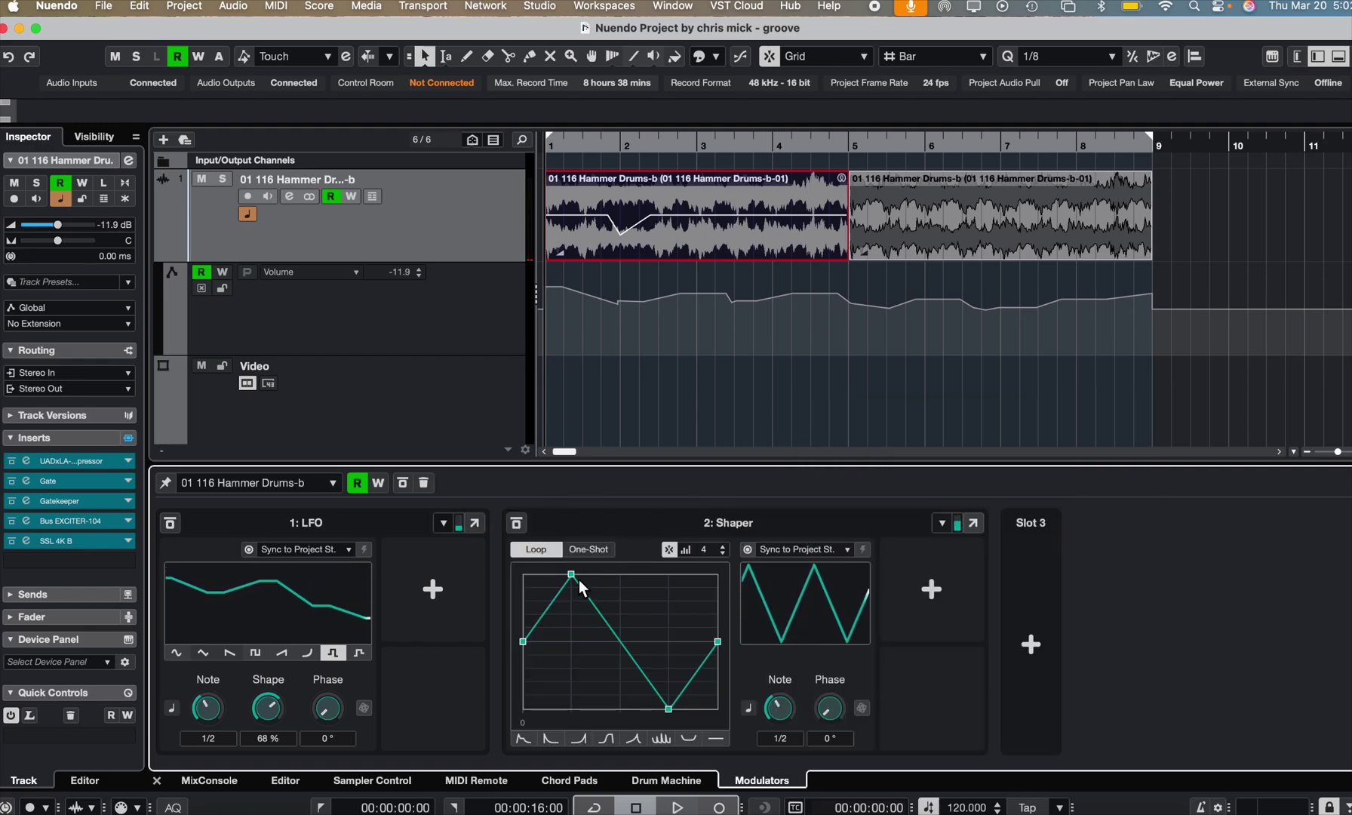
pyautogui.click(171, 522)
pyautogui.press('space')
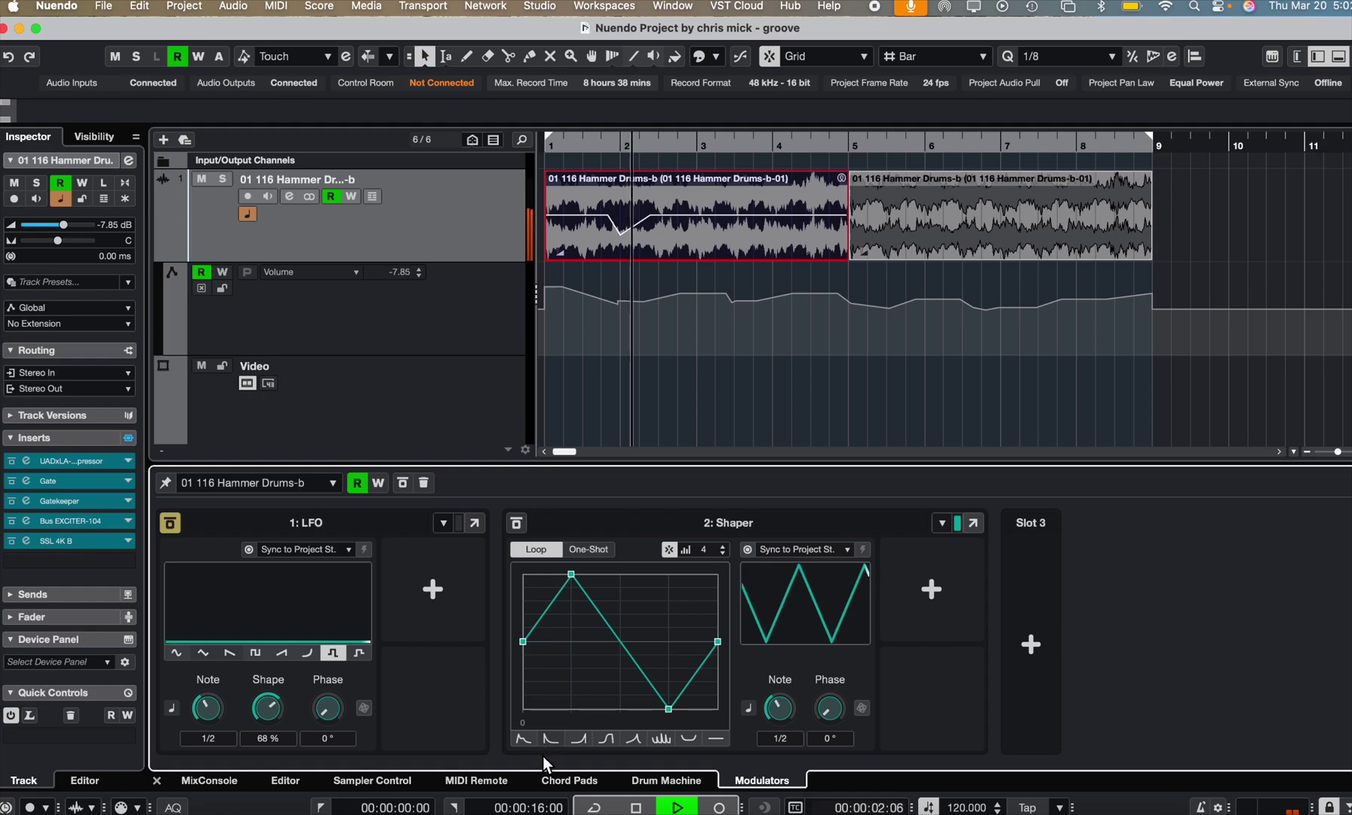
pyautogui.click(687, 739)
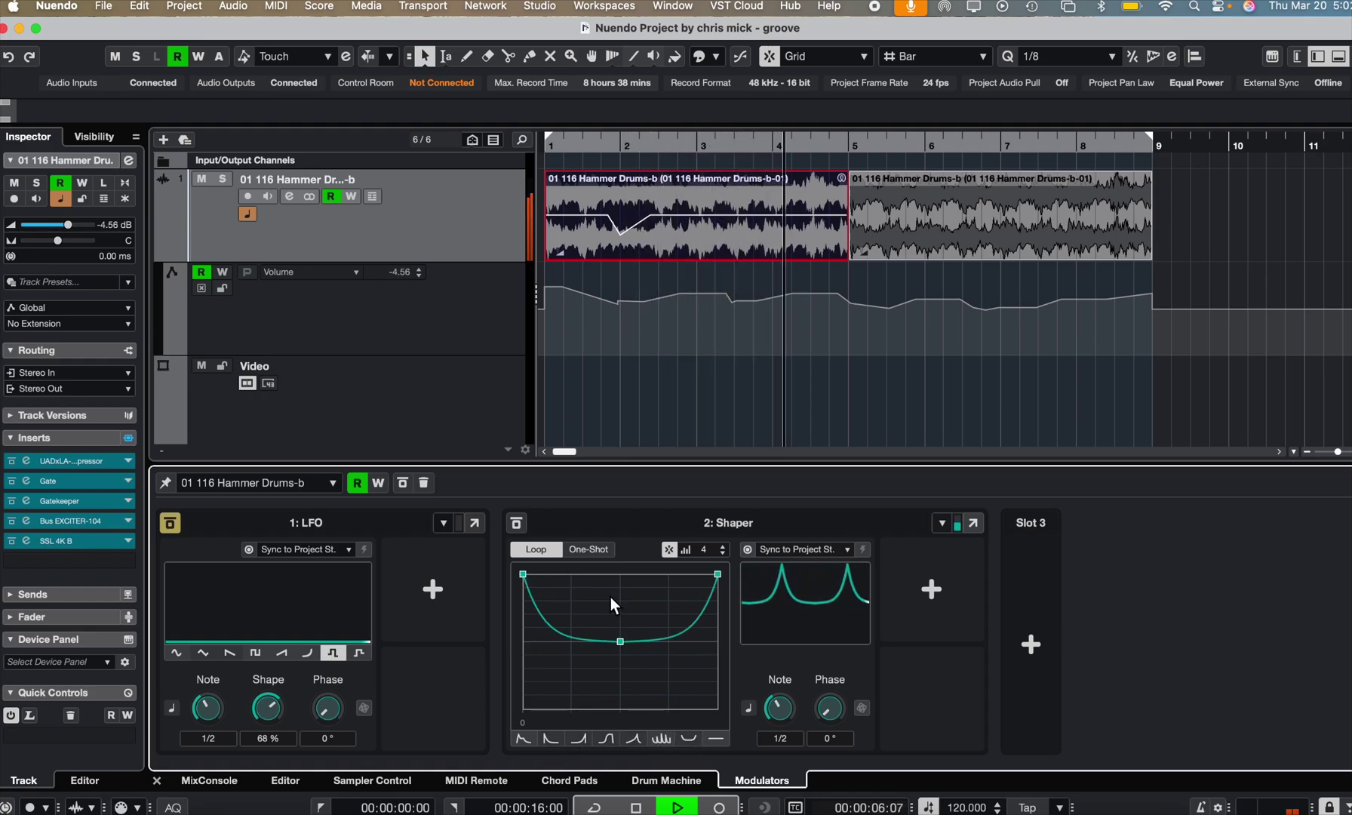
pyautogui.press('space')
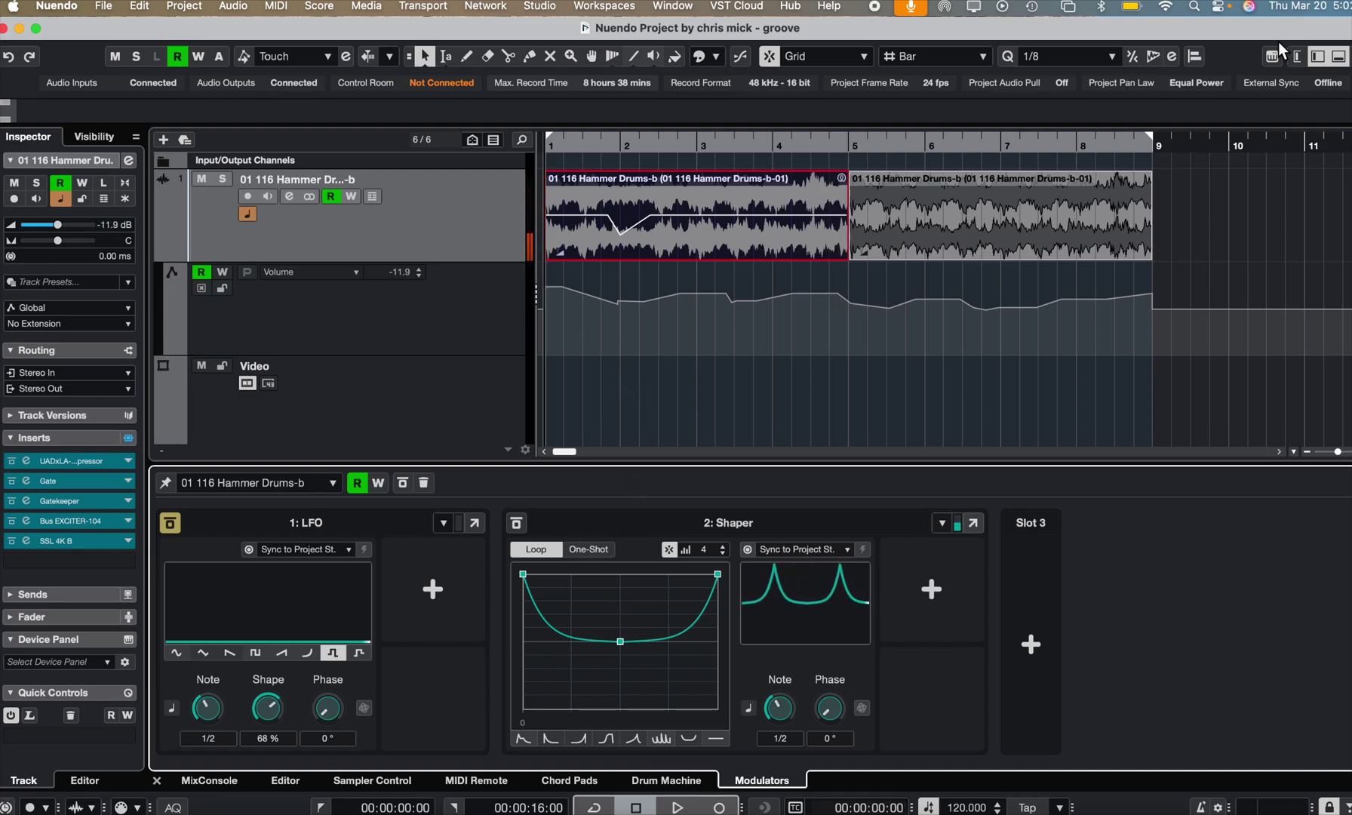
# Step: Hide the lower editing zone of the project window
pyautogui.click(1317, 57)
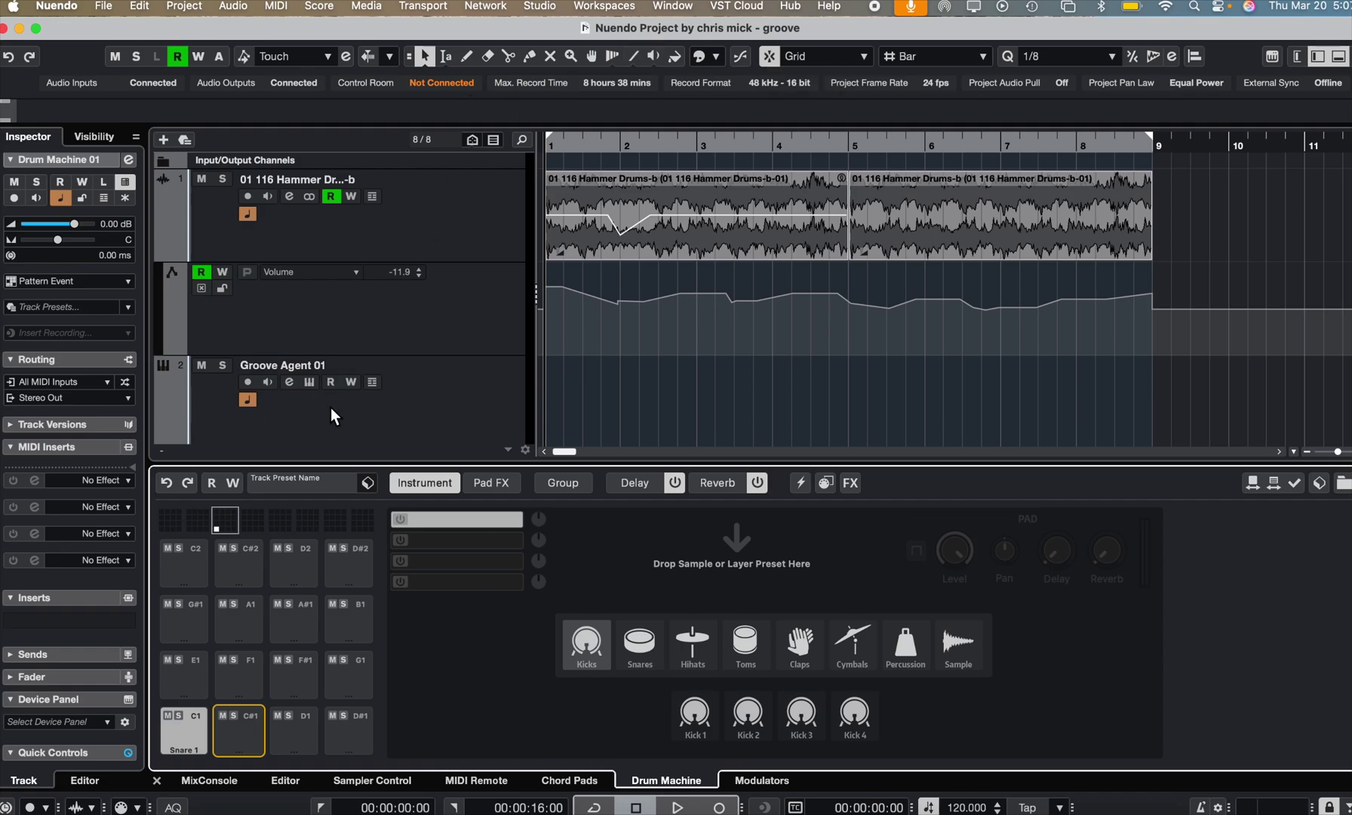
# Step: Add a new Drum track, Drum Machine 02, keeping Pattern Event as the event type
pyautogui.click(420, 326)
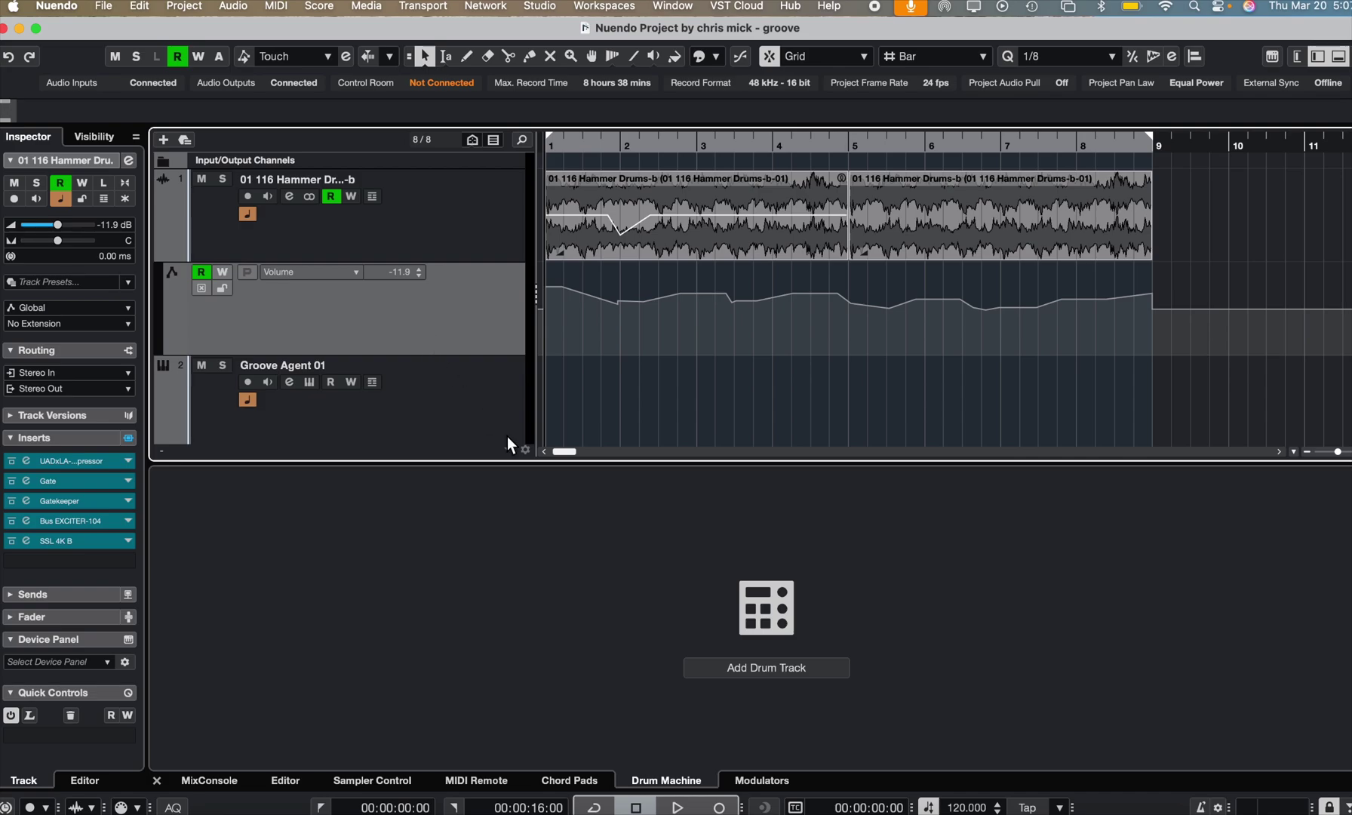
pyautogui.click(735, 670)
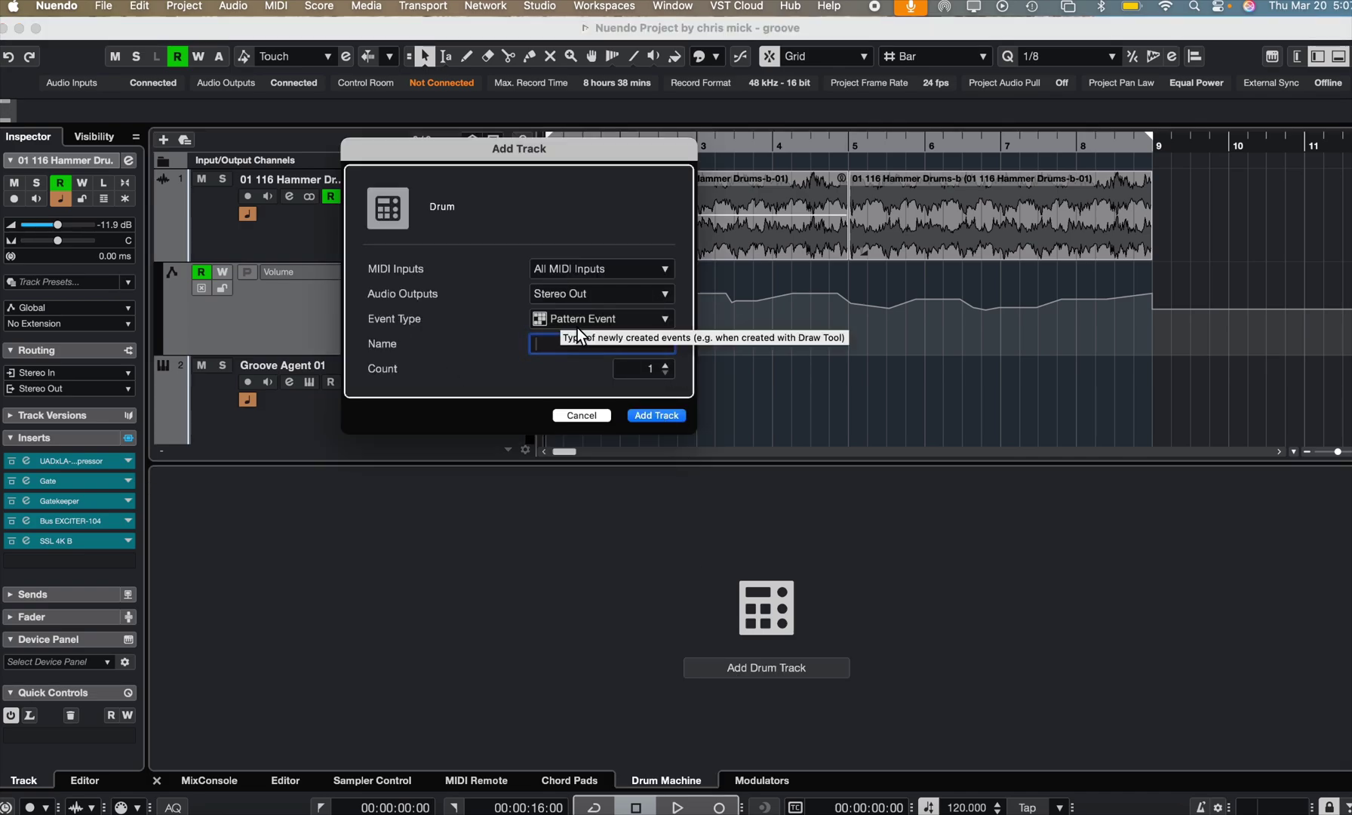
pyautogui.click(662, 318)
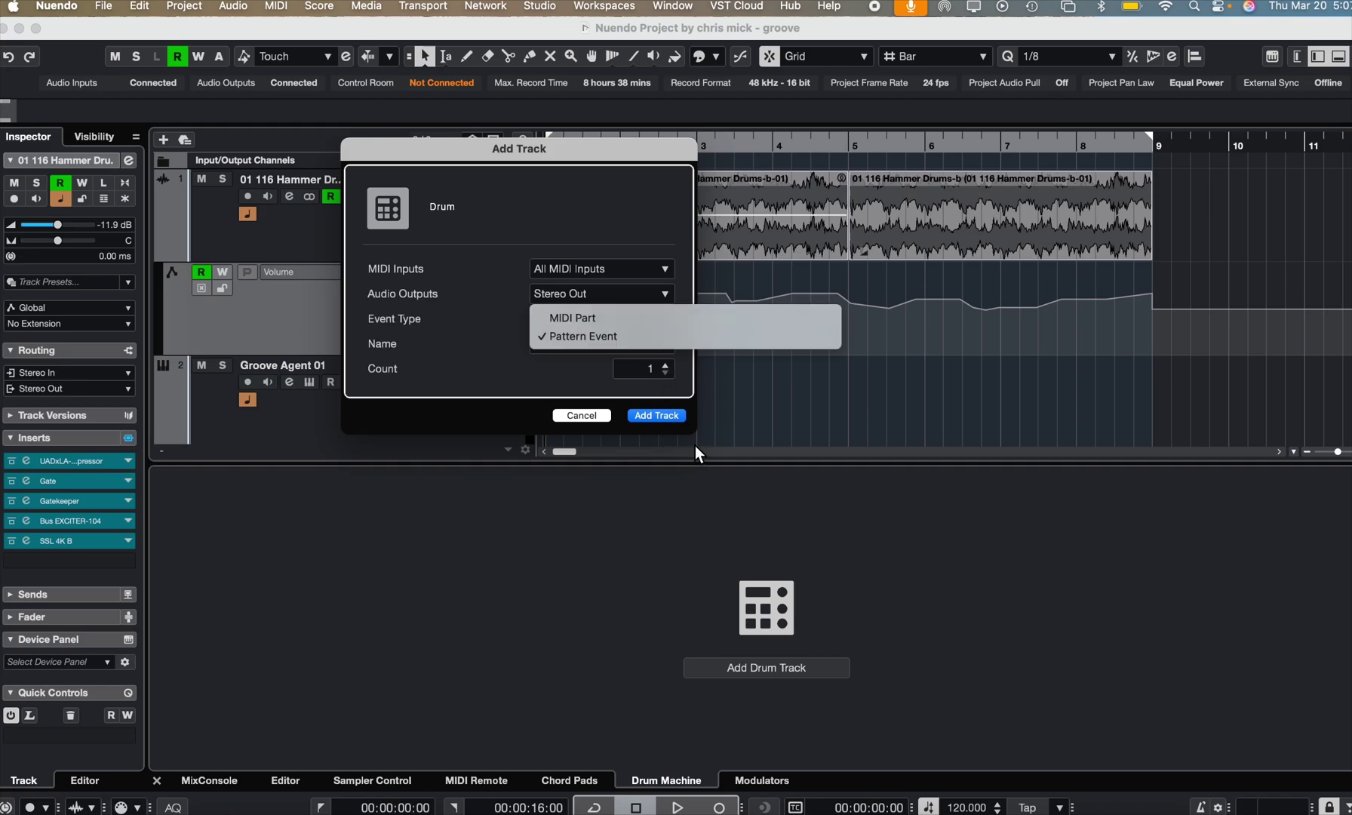
pyautogui.click(664, 414)
pyautogui.click(664, 414)
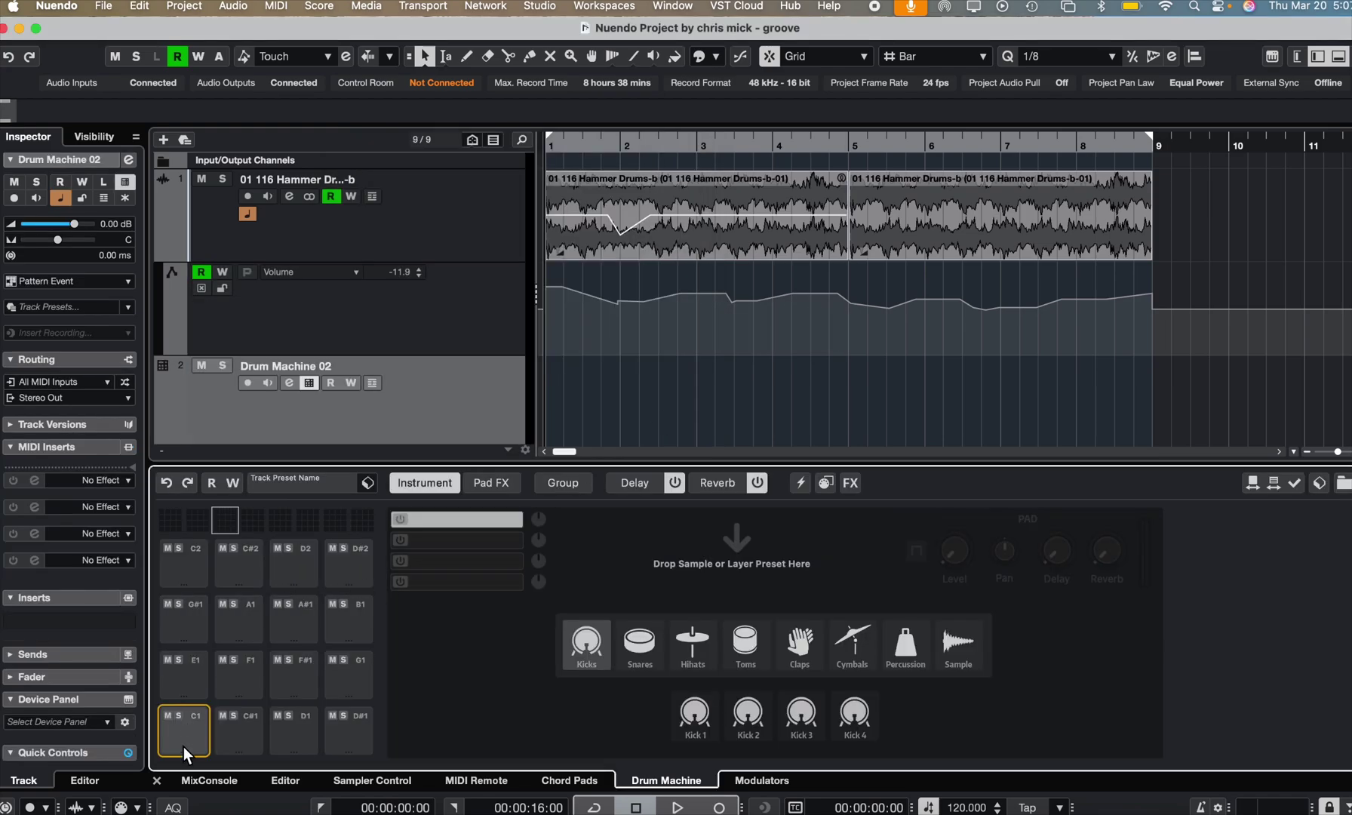
# Step: Load Snare 1 from the Snares list onto pad E1
pyautogui.click(238, 736)
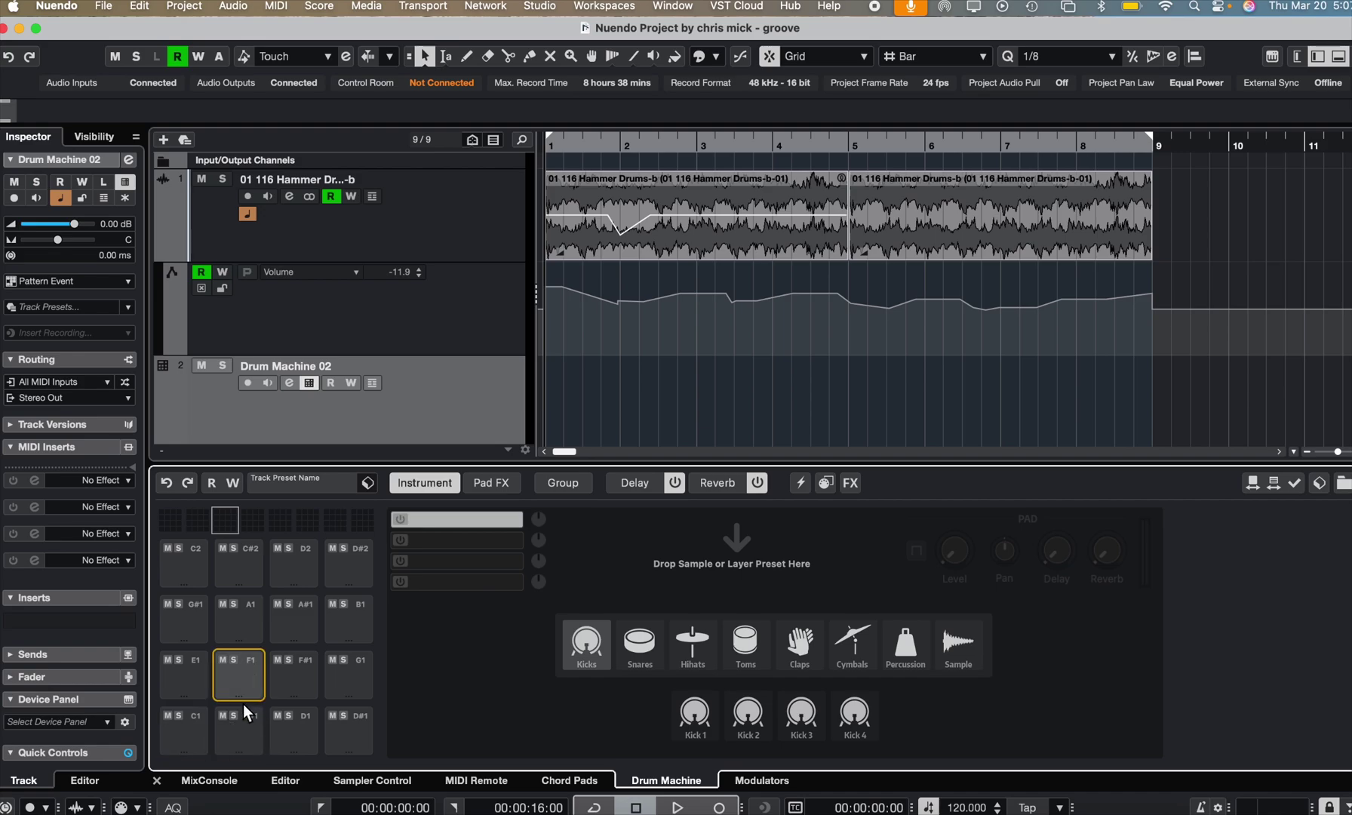
pyautogui.click(184, 677)
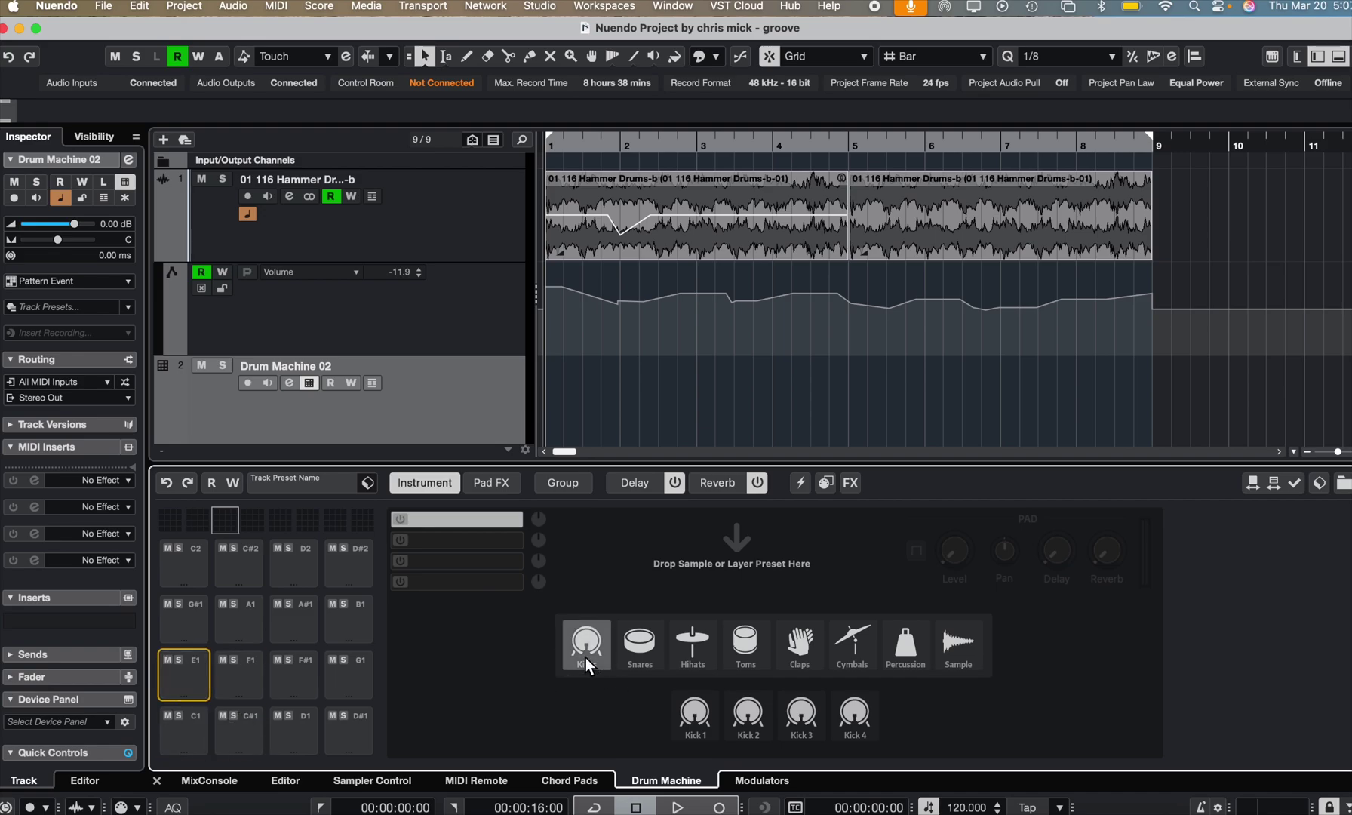
pyautogui.click(639, 656)
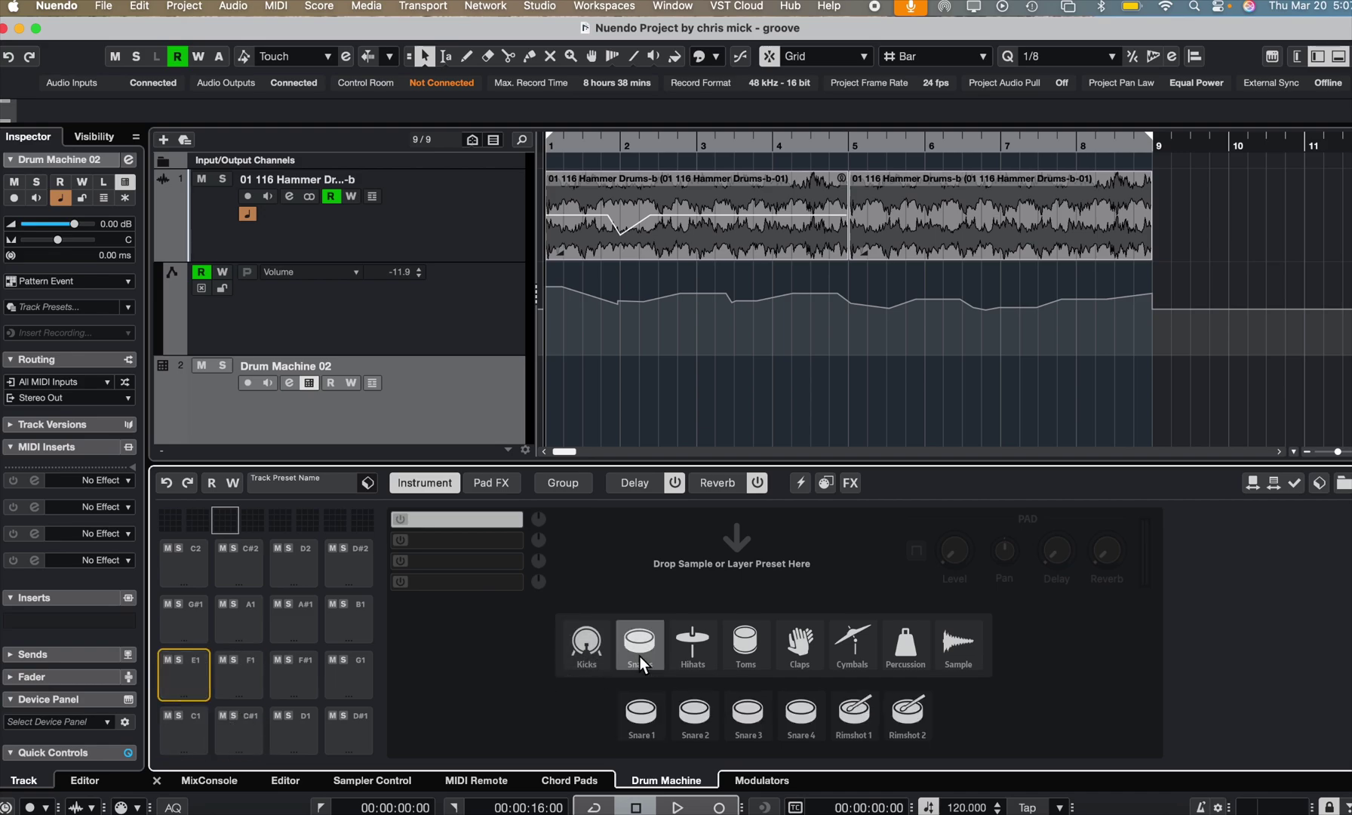
pyautogui.click(634, 719)
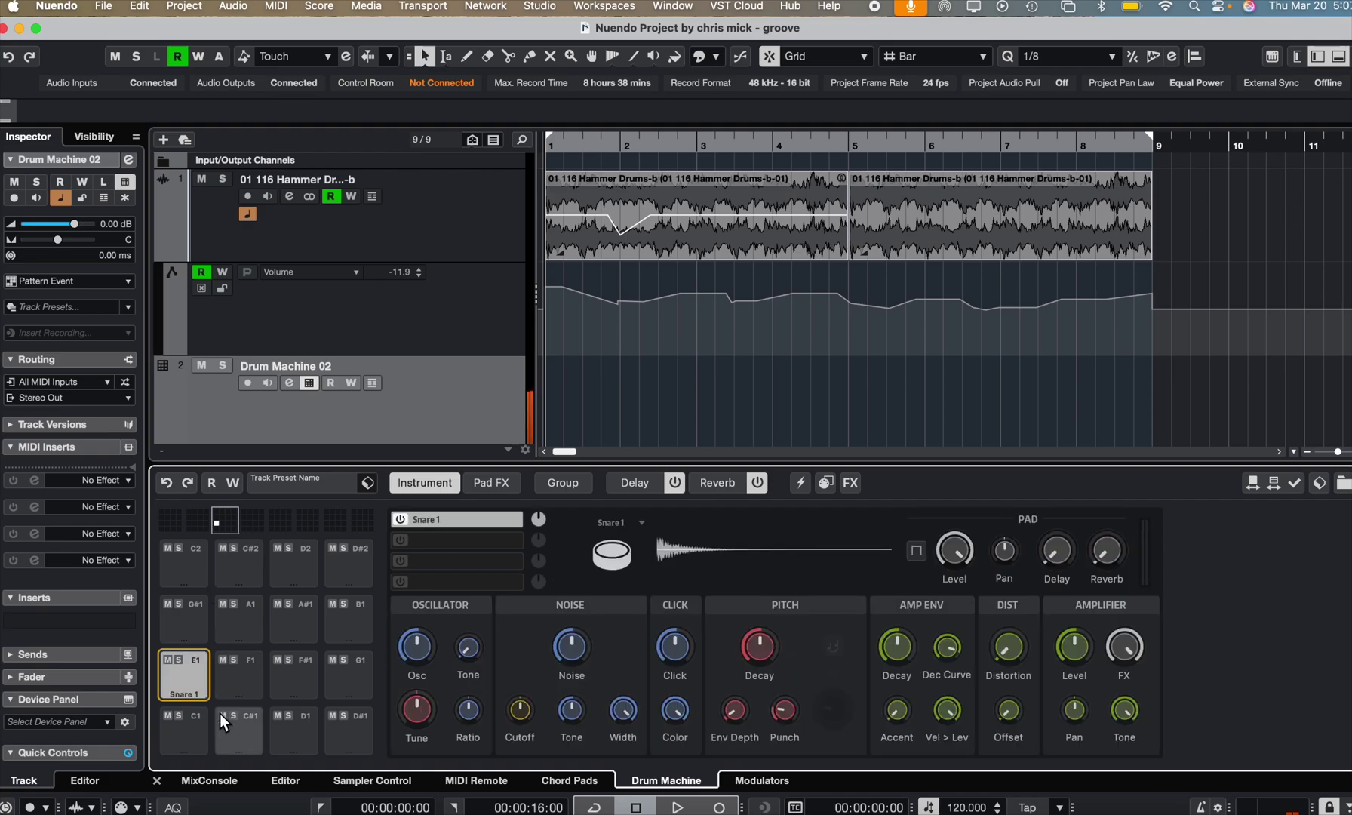
# Step: Load Kick 1 onto pad C1, audition the kick and snare pads, and enable FX
pyautogui.click(195, 734)
pyautogui.click(589, 645)
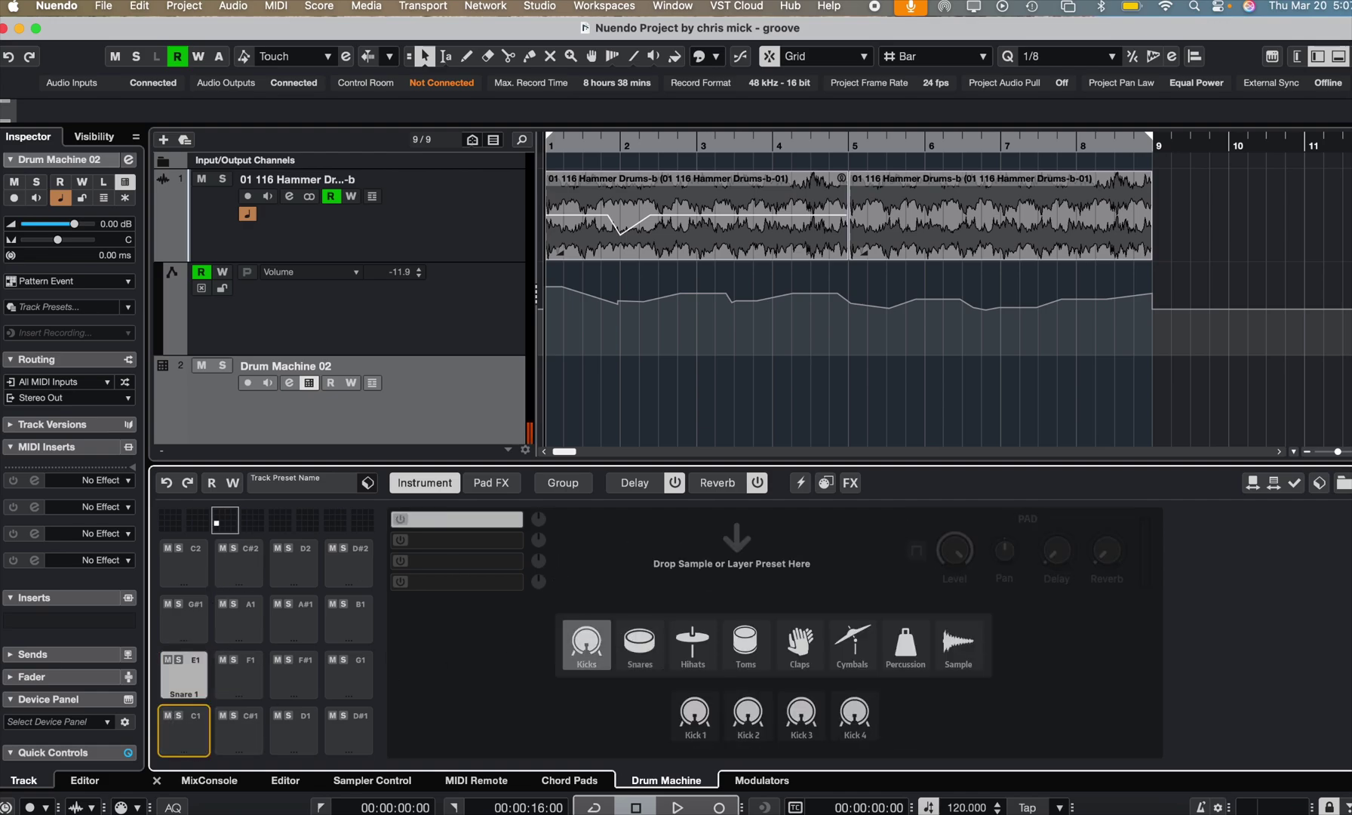
pyautogui.click(700, 724)
pyautogui.click(179, 742)
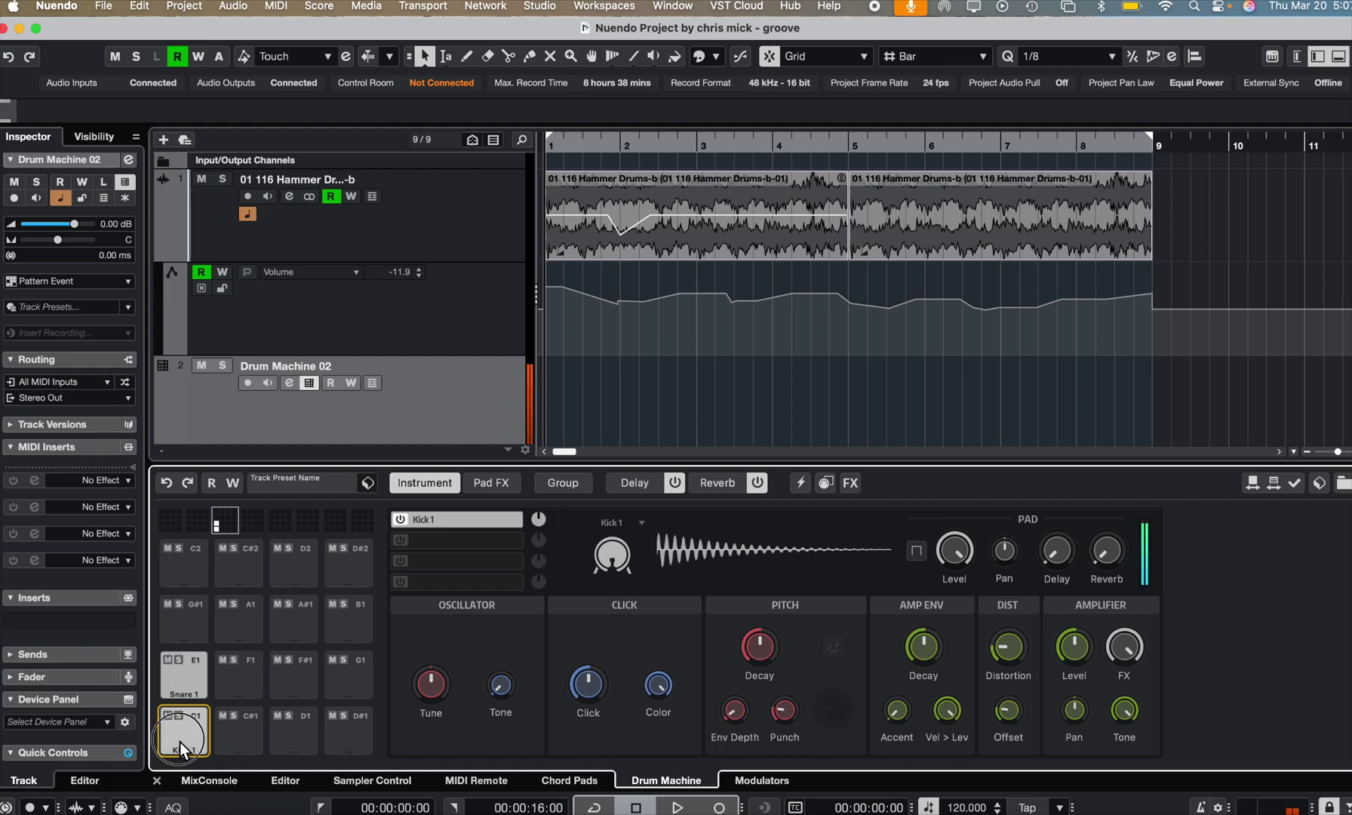
pyautogui.click(194, 668)
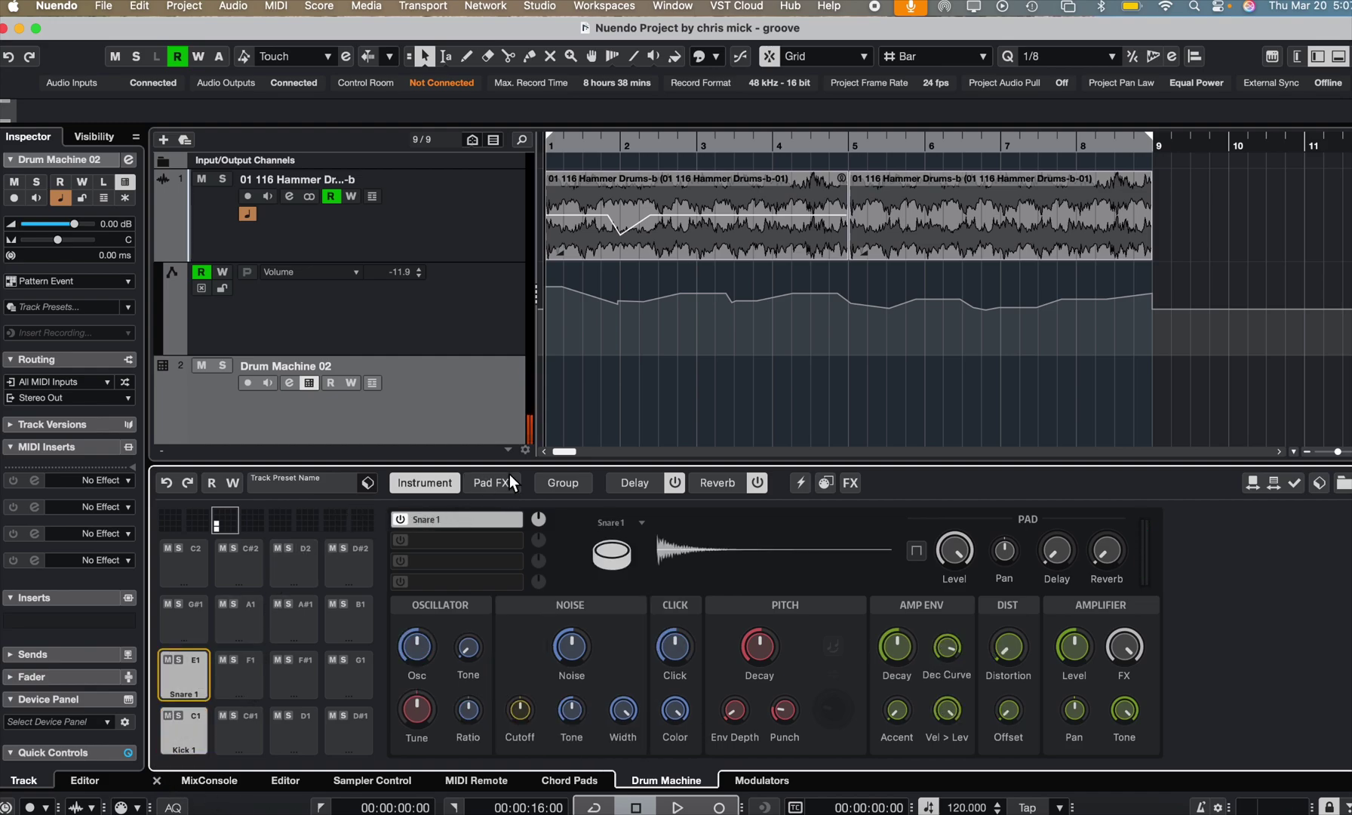
pyautogui.click(852, 483)
# Step: Browse the MIDI Inserts list without choosing, then collapse the MIDI Inserts section
pyautogui.click(408, 415)
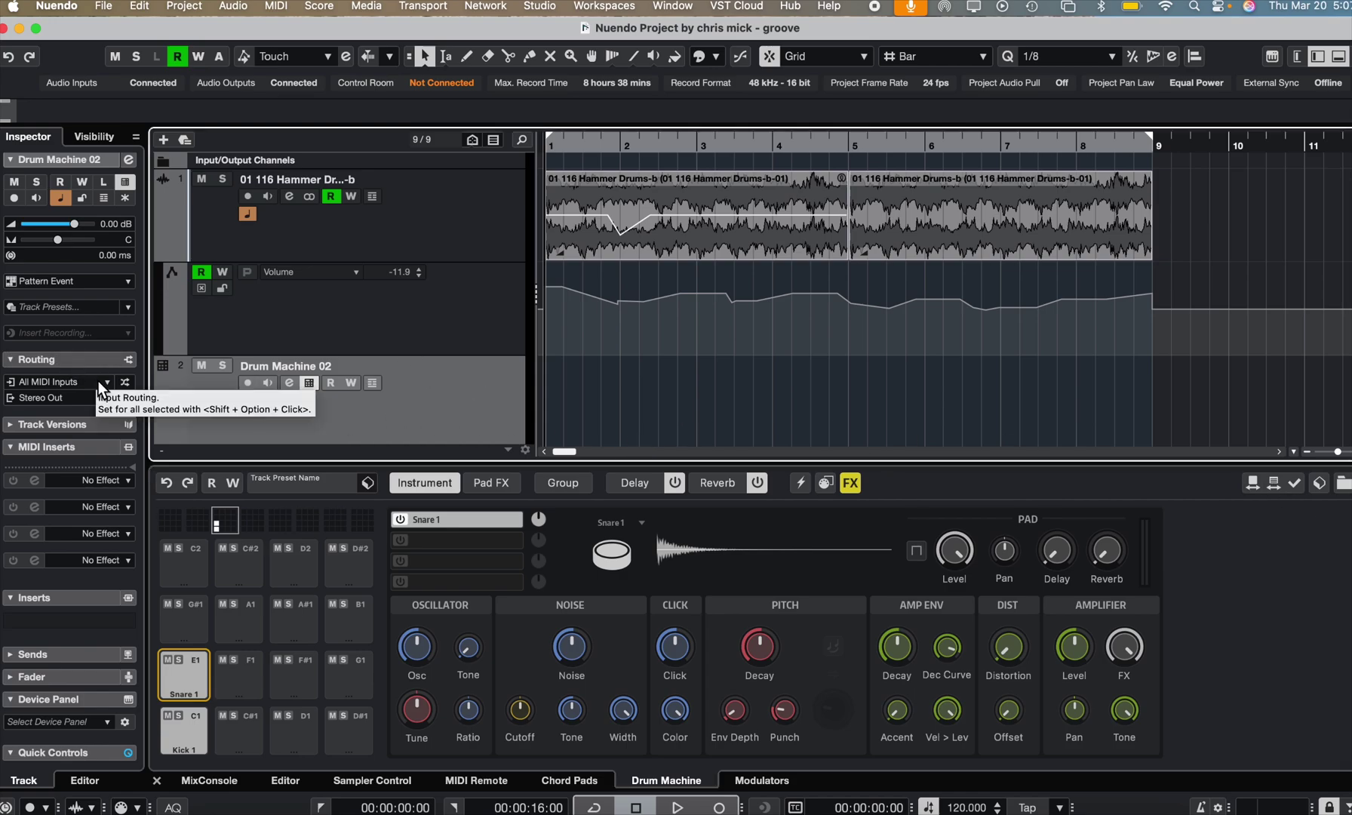
pyautogui.click(123, 480)
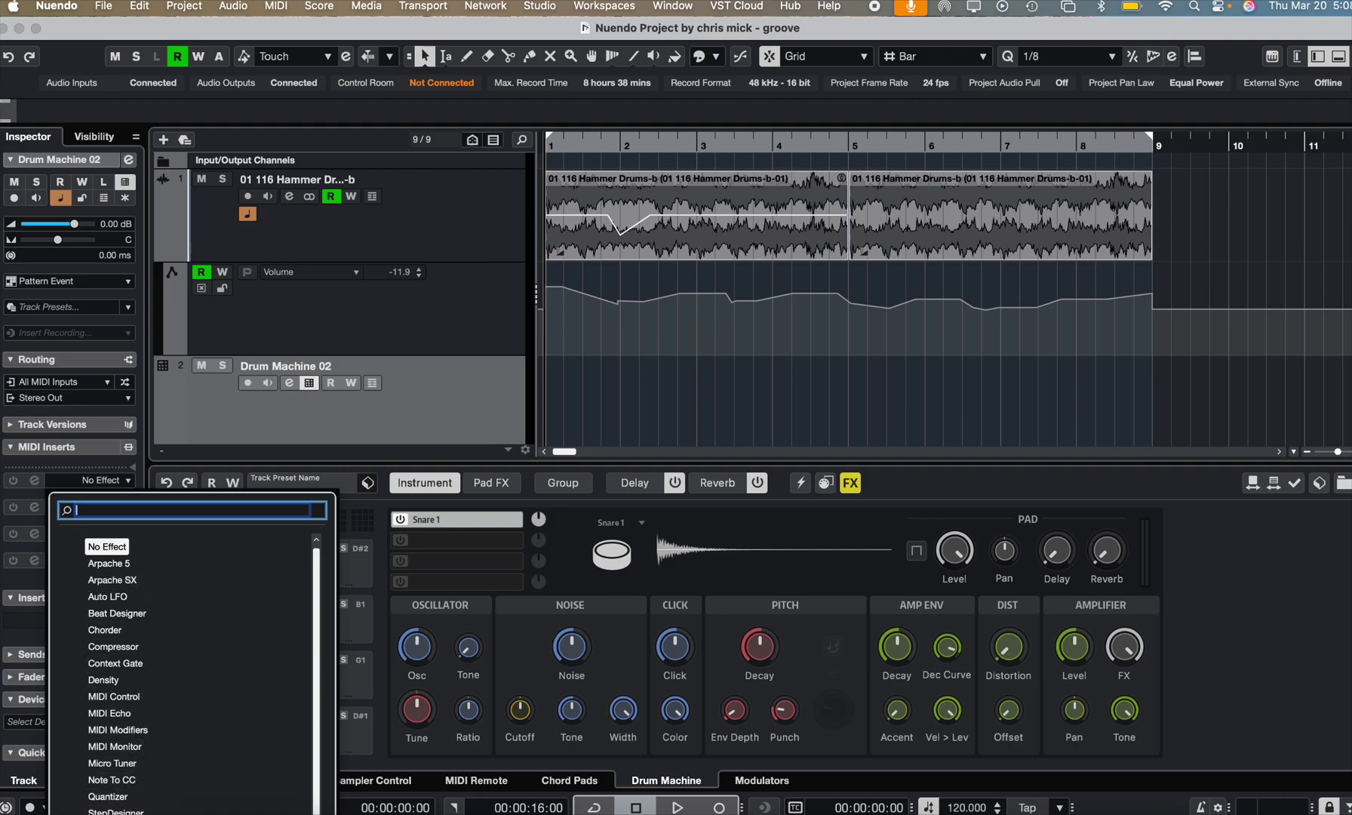
pyautogui.click(239, 427)
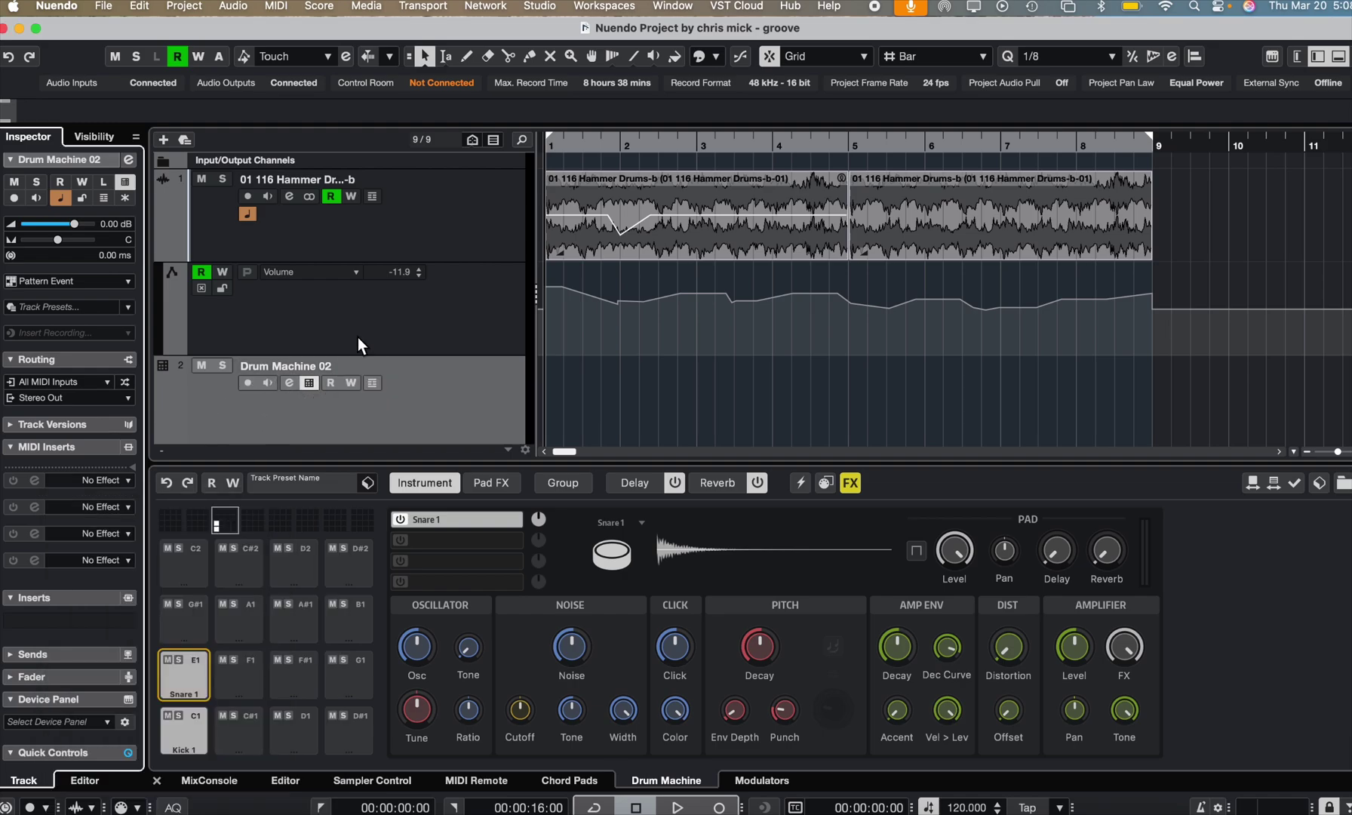
pyautogui.click(490, 413)
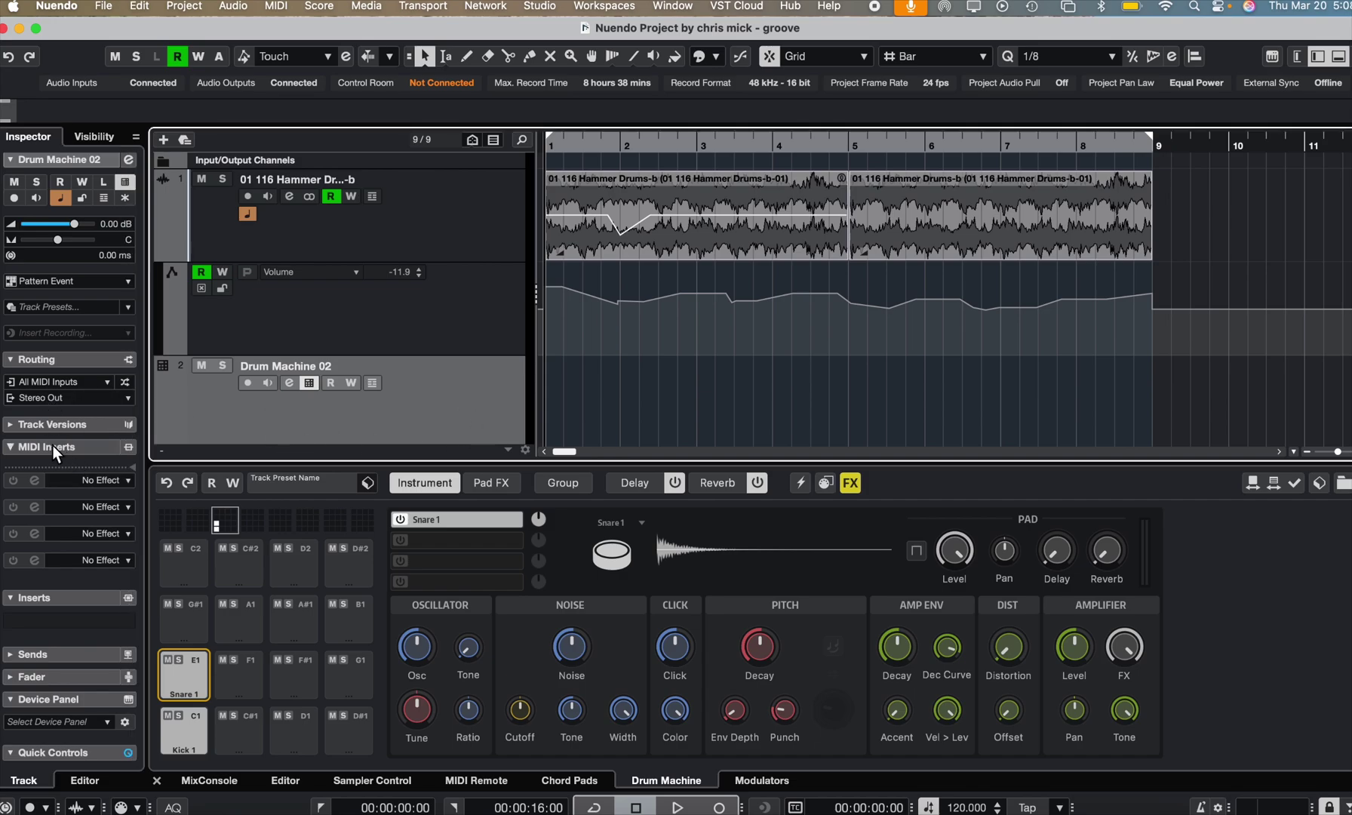
pyautogui.click(9, 447)
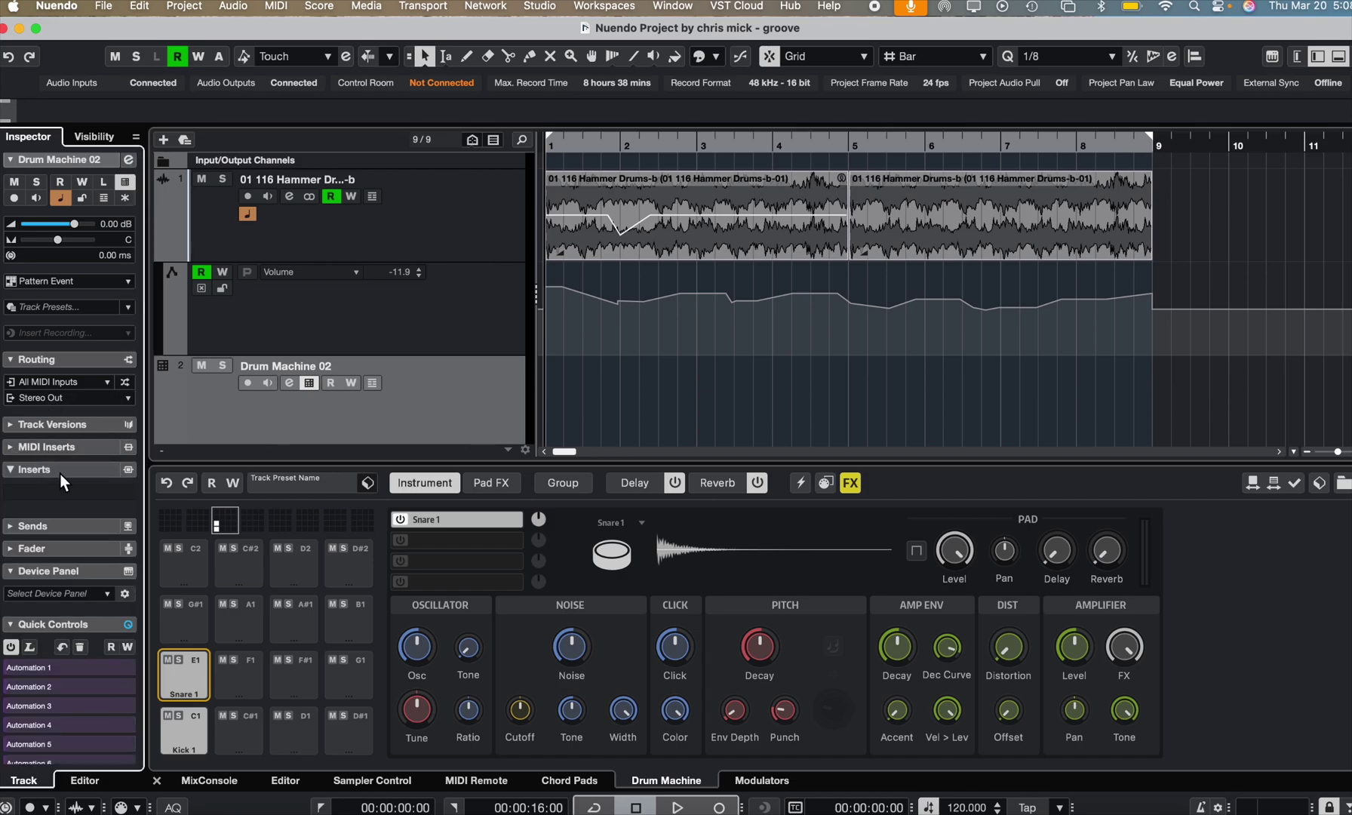
pyautogui.moveTo(122, 500)
# Step: Browse the Steinberg Tools insert plug-ins, then dismiss the list without adding an effect
pyautogui.click(129, 493)
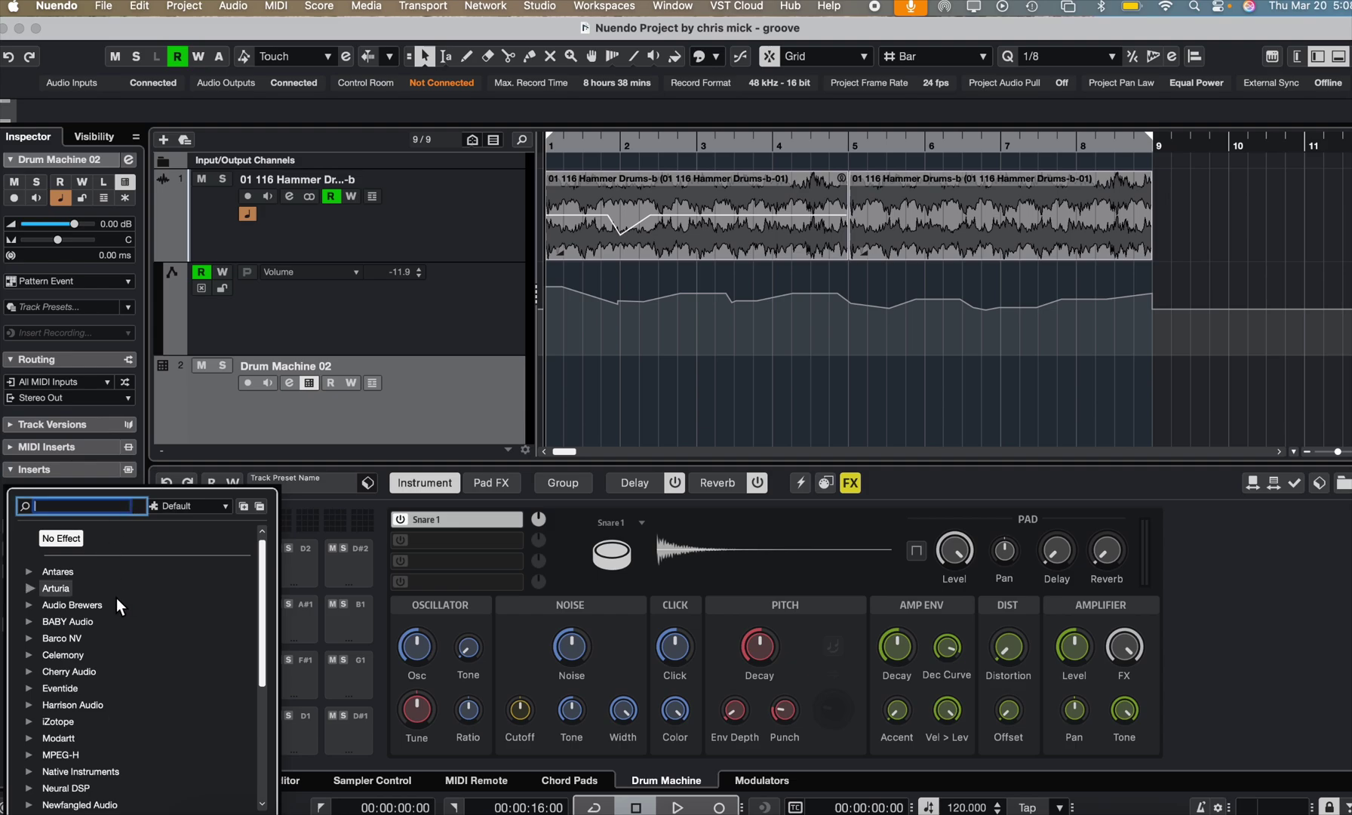
pyautogui.scroll(-6, 147, 643)
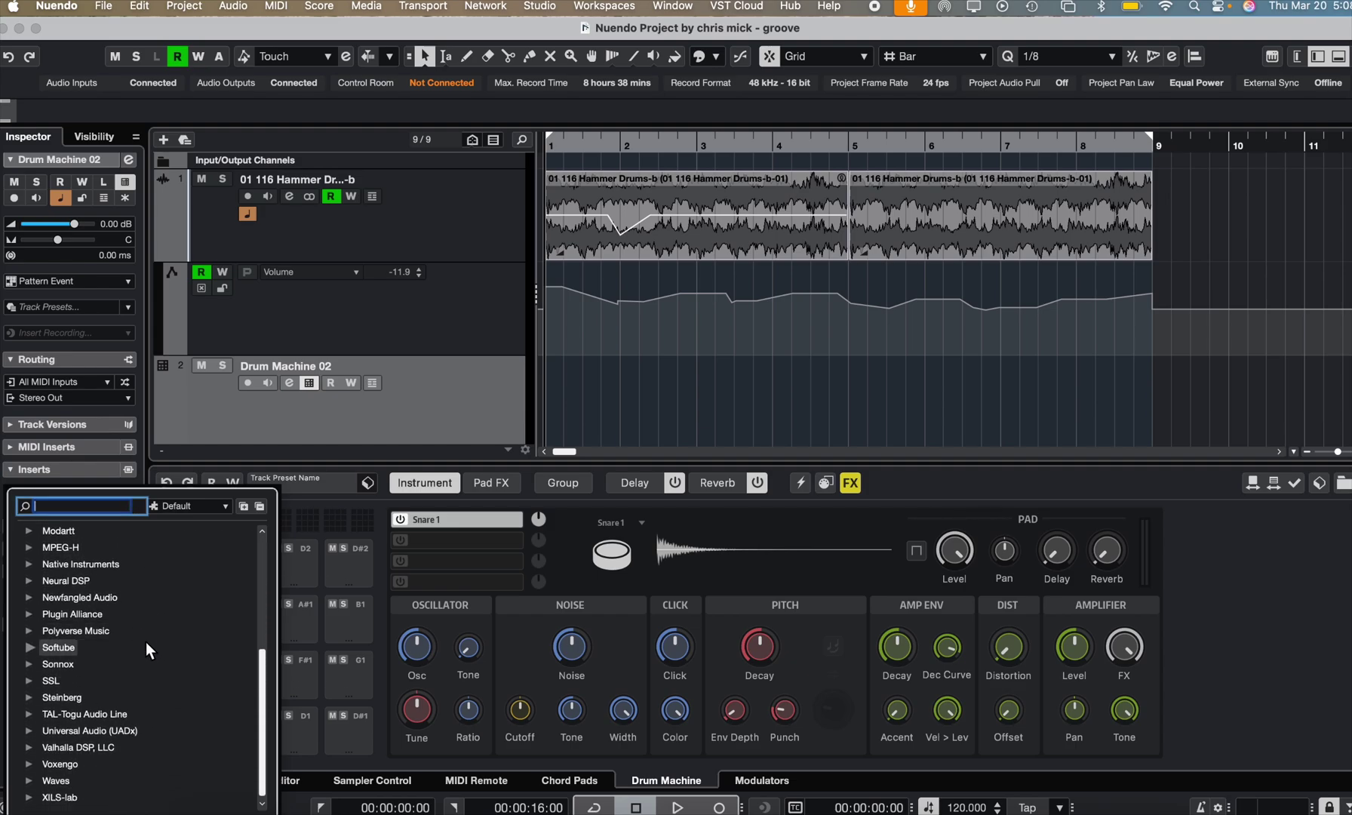
pyautogui.click(29, 698)
pyautogui.scroll(-3, 117, 736)
pyautogui.scroll(-3, 115, 735)
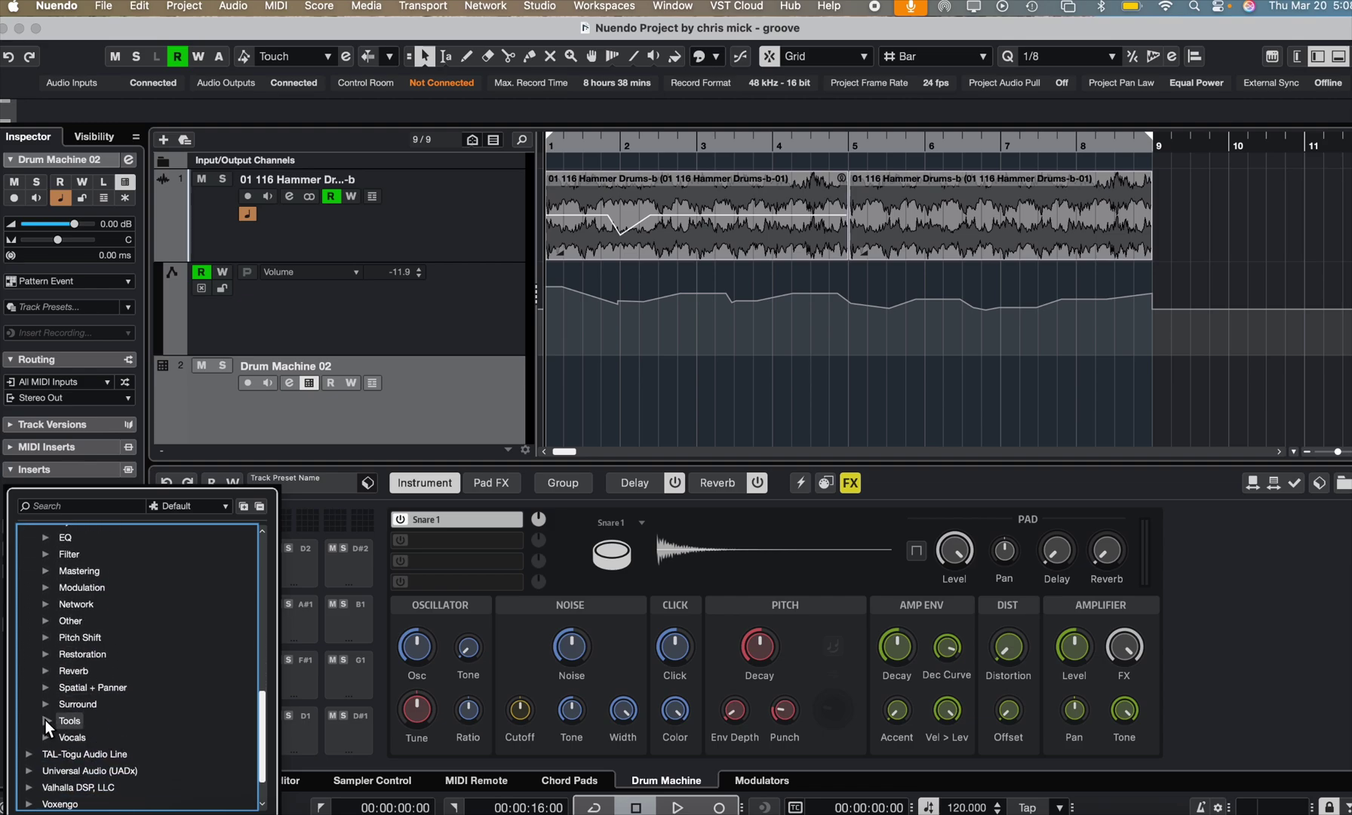
pyautogui.click(46, 719)
pyautogui.scroll(-3, 137, 746)
pyautogui.scroll(5, 133, 744)
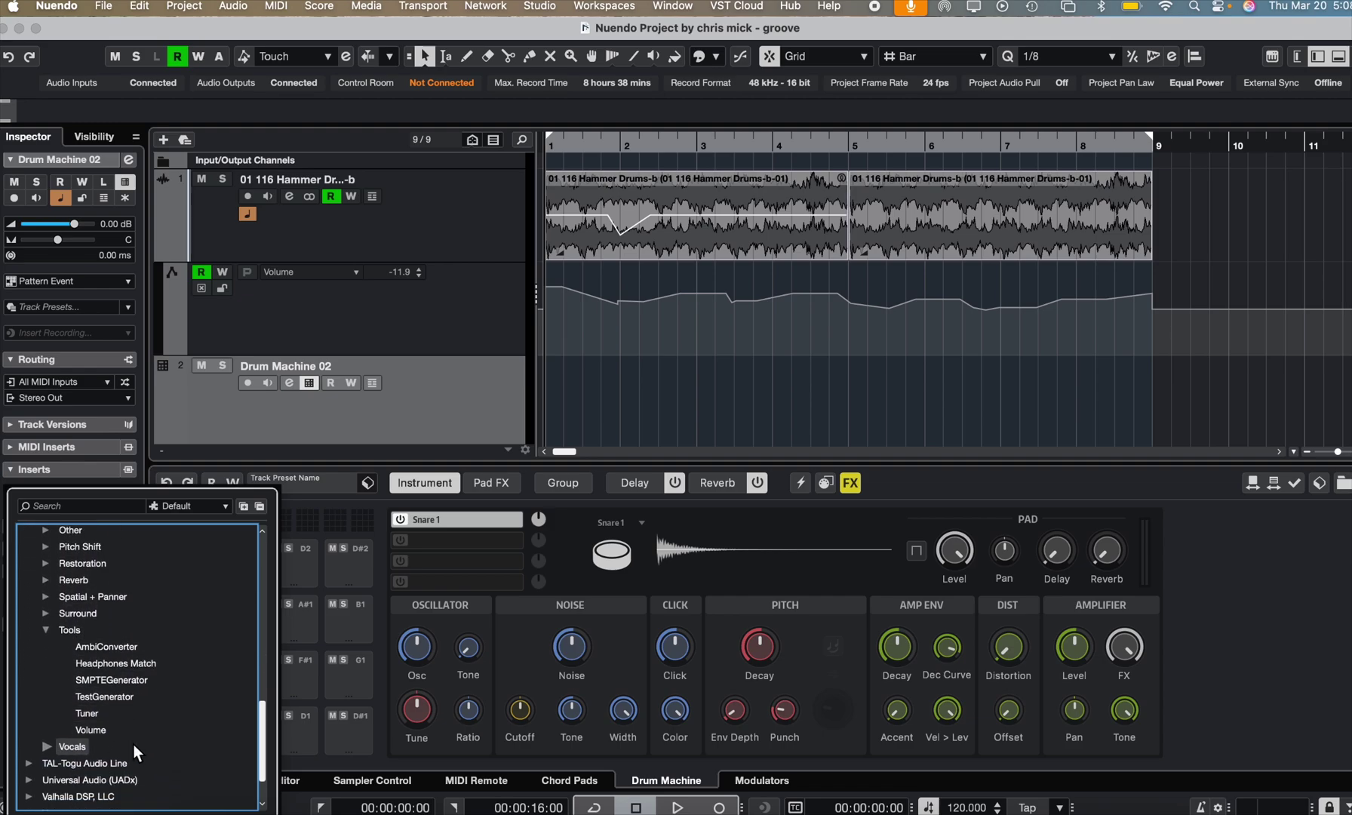
pyautogui.click(579, 425)
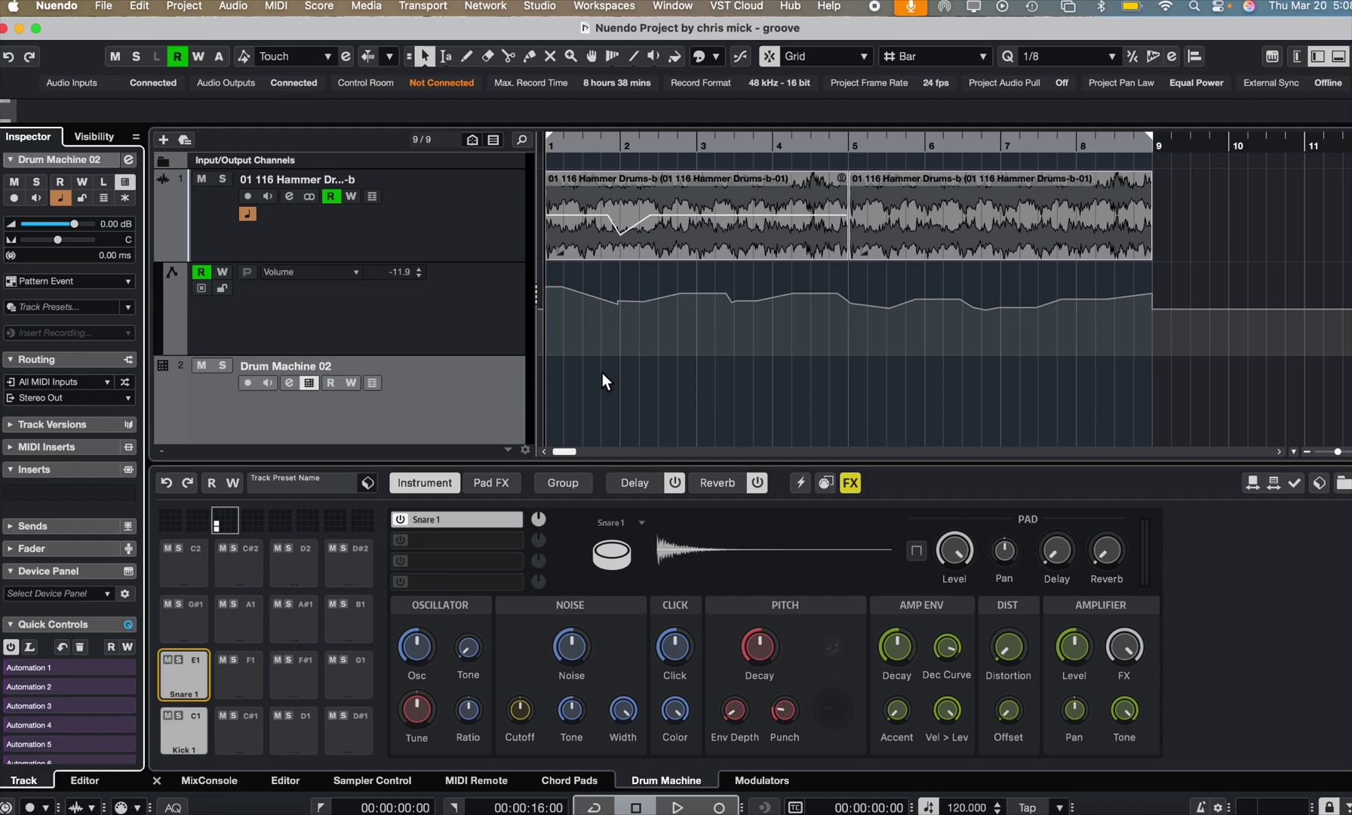
pyautogui.click(128, 491)
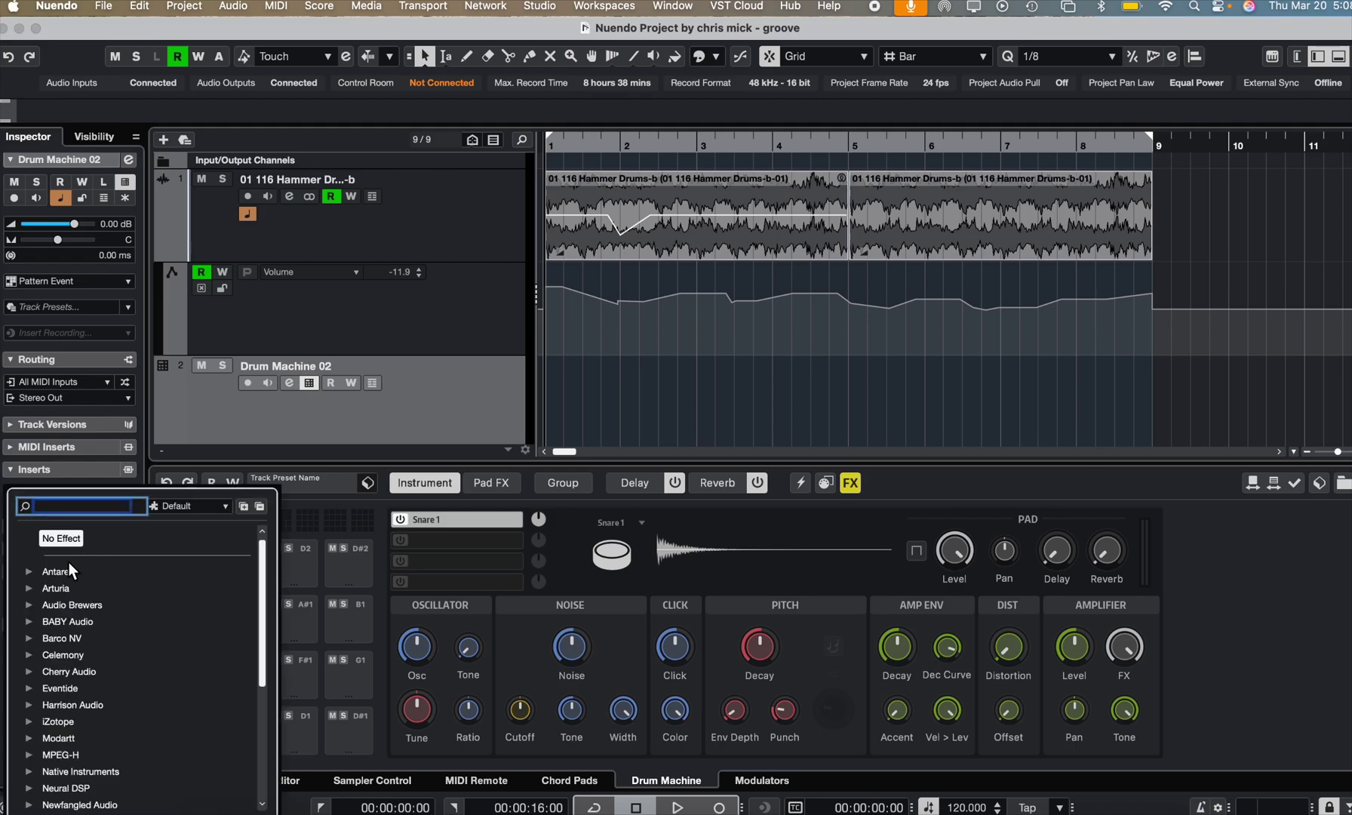
pyautogui.click(31, 606)
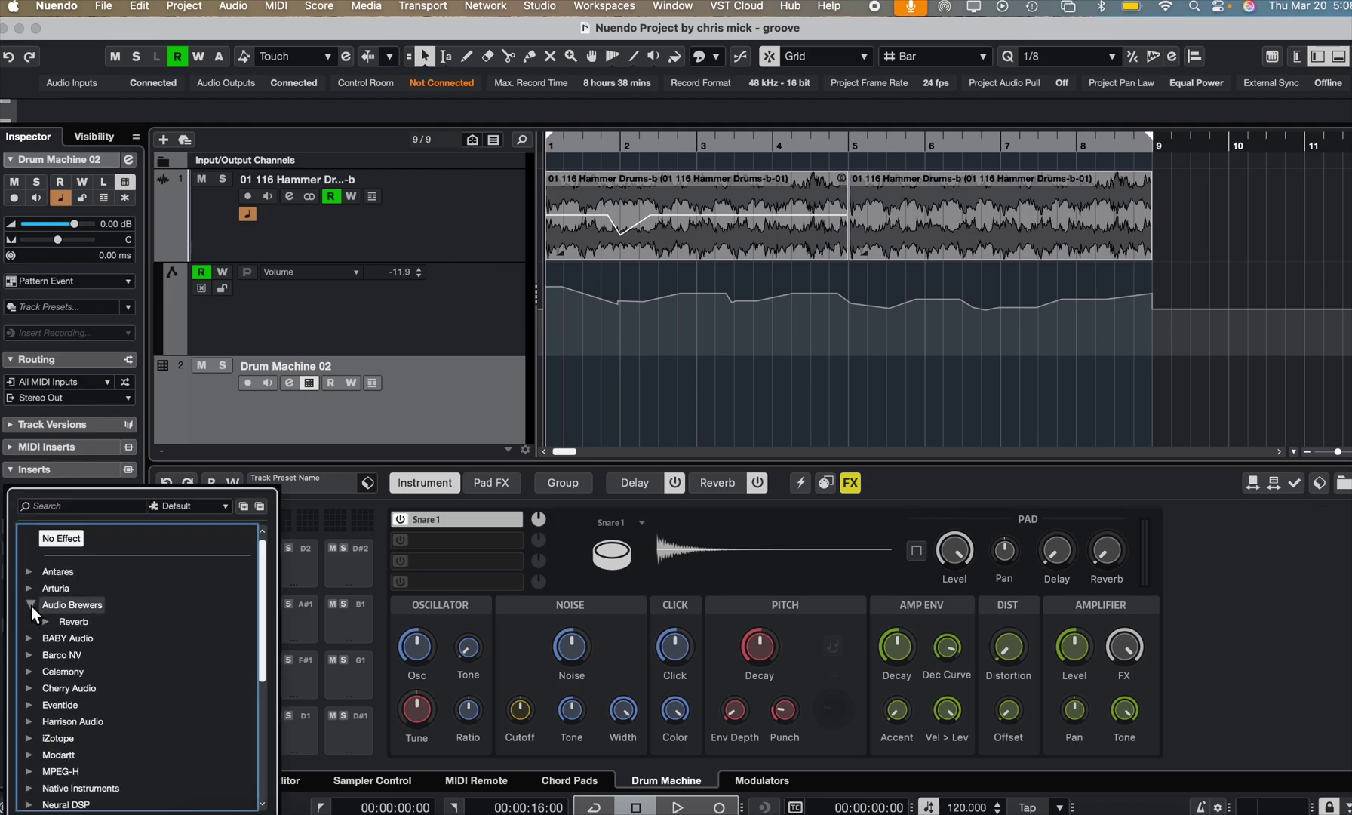
pyautogui.click(45, 622)
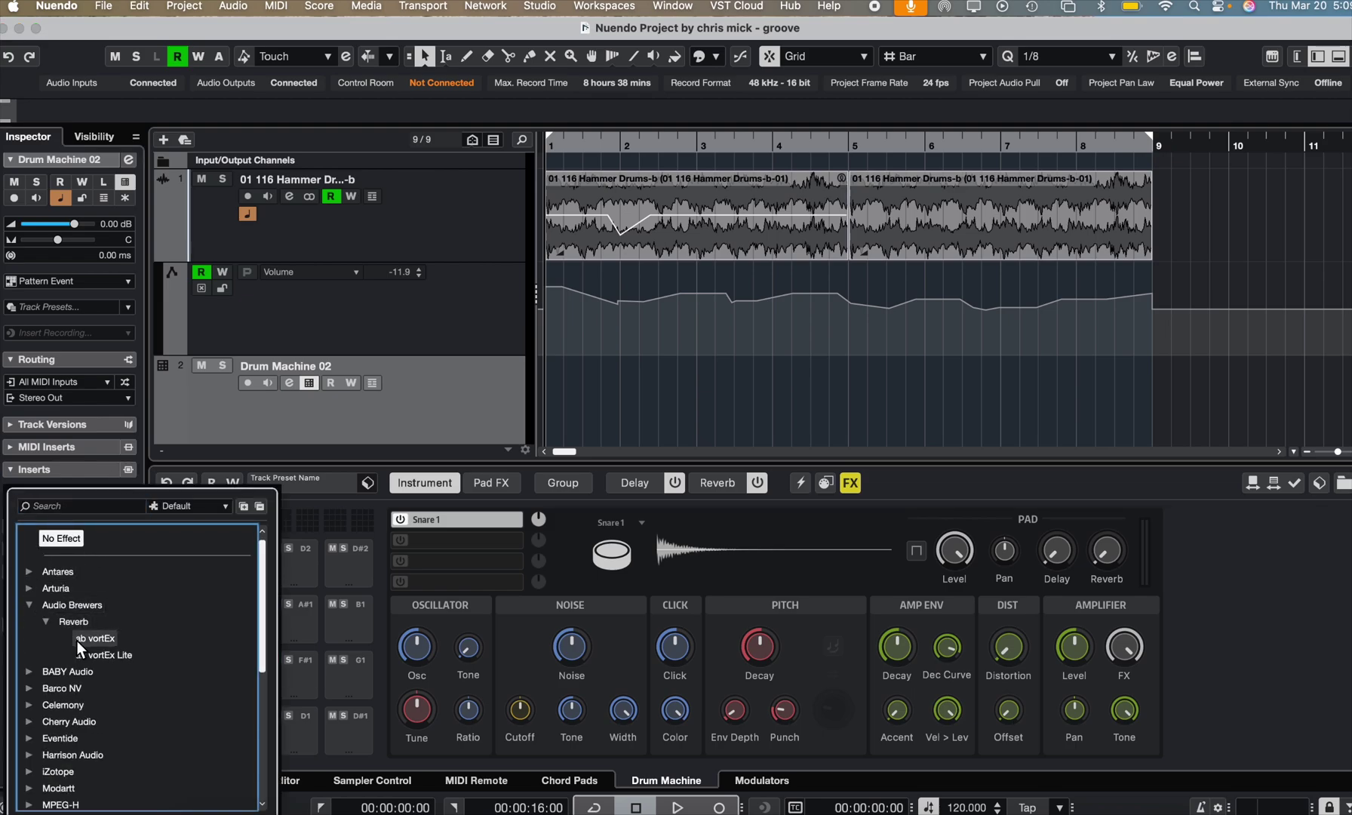
pyautogui.scroll(-3, 144, 679)
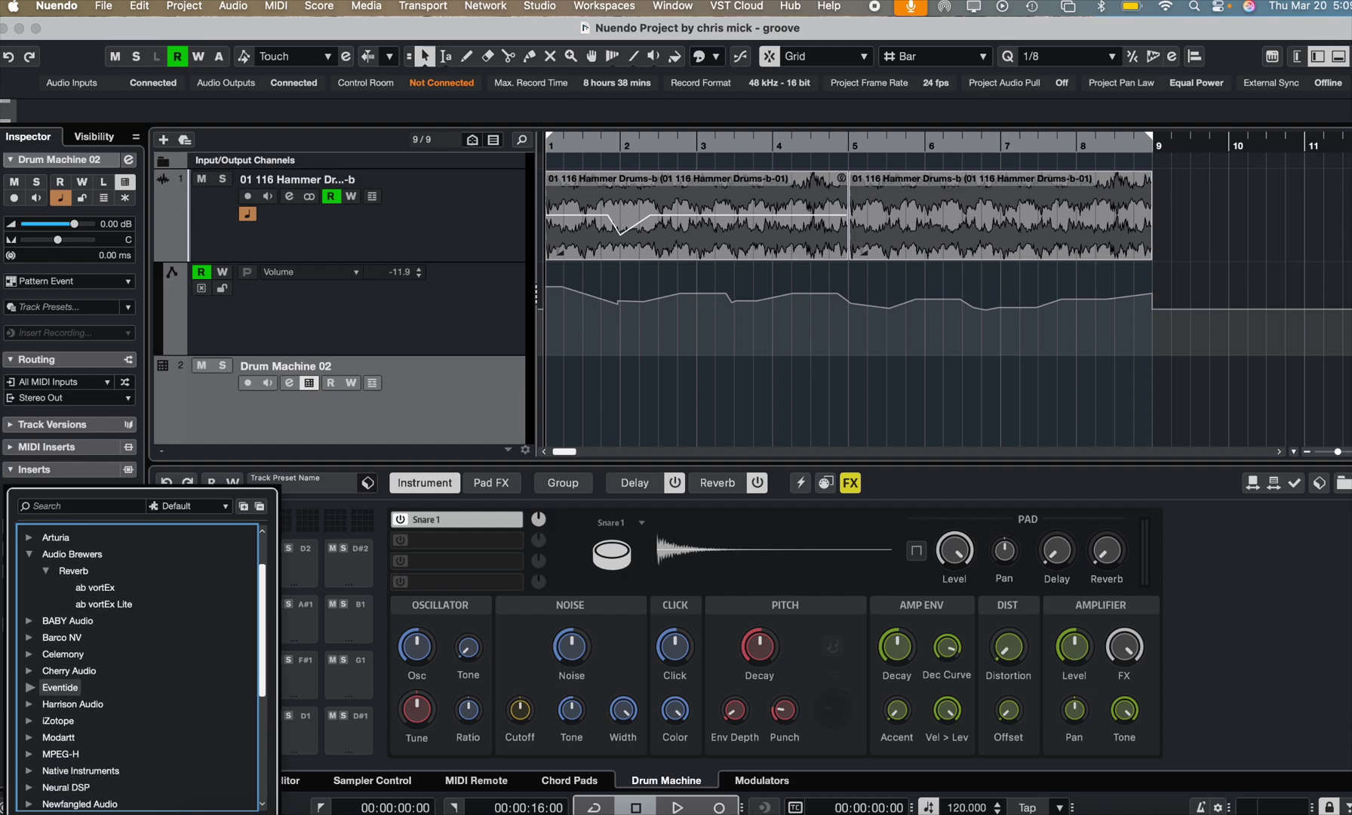
pyautogui.click(30, 612)
pyautogui.click(47, 628)
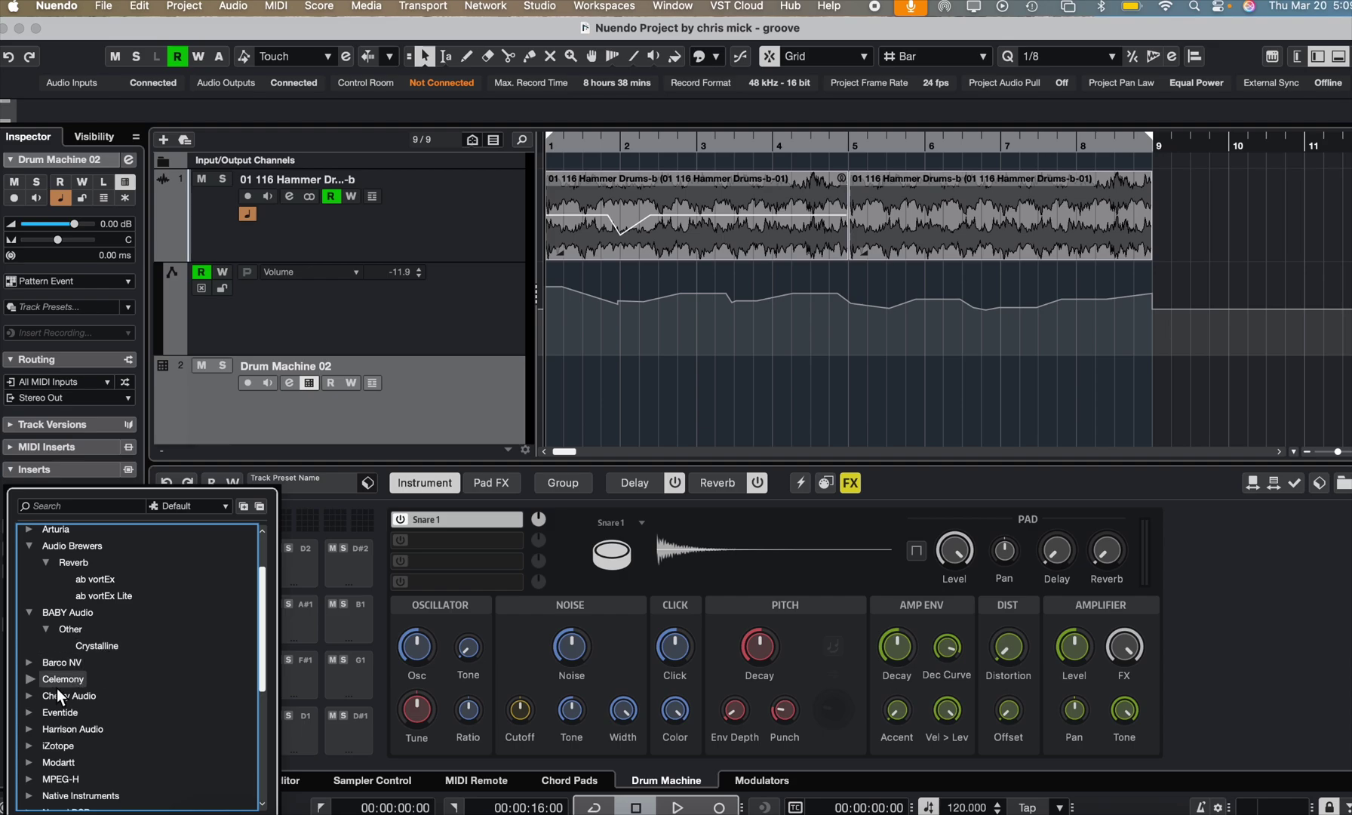
pyautogui.scroll(-3, 54, 688)
pyautogui.scroll(-2, 53, 687)
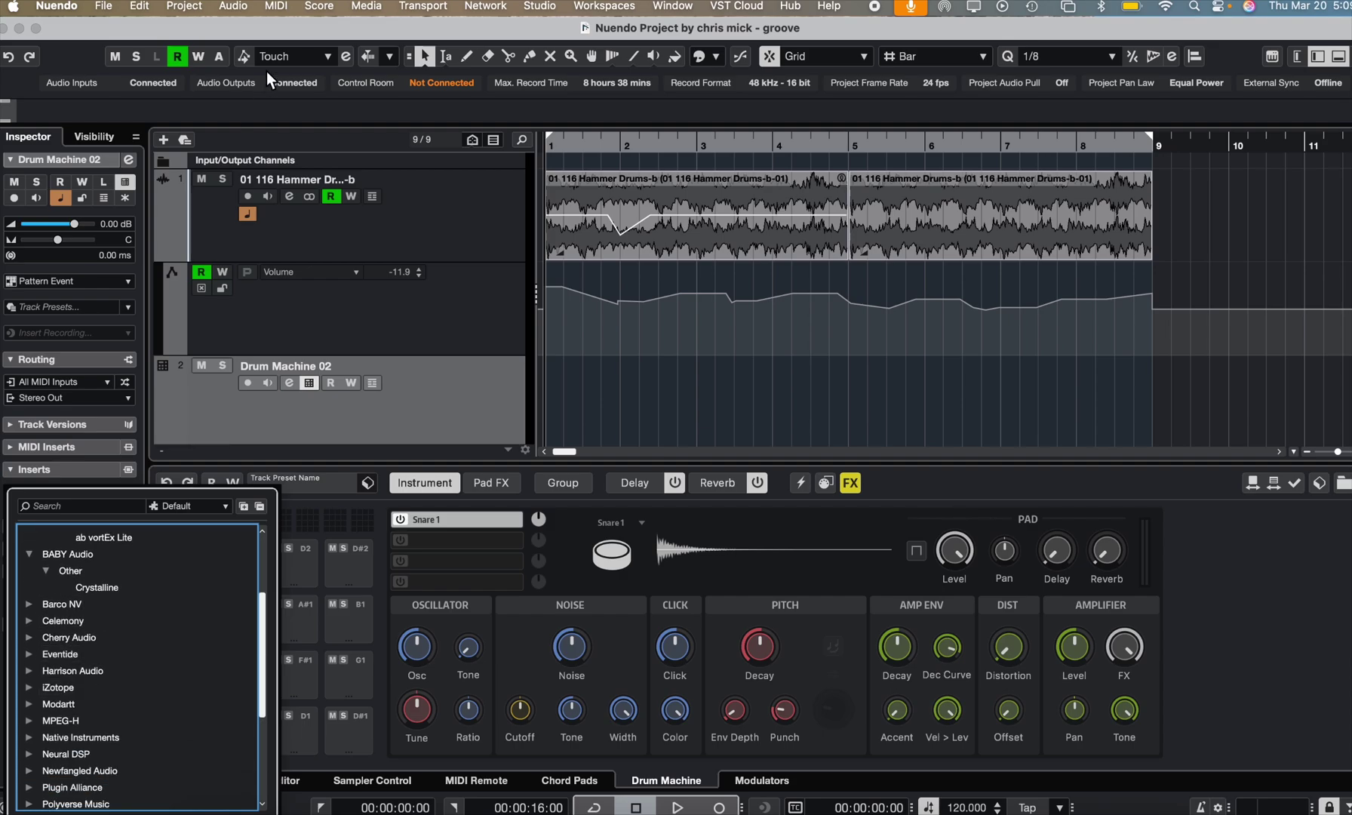
pyautogui.click(692, 197)
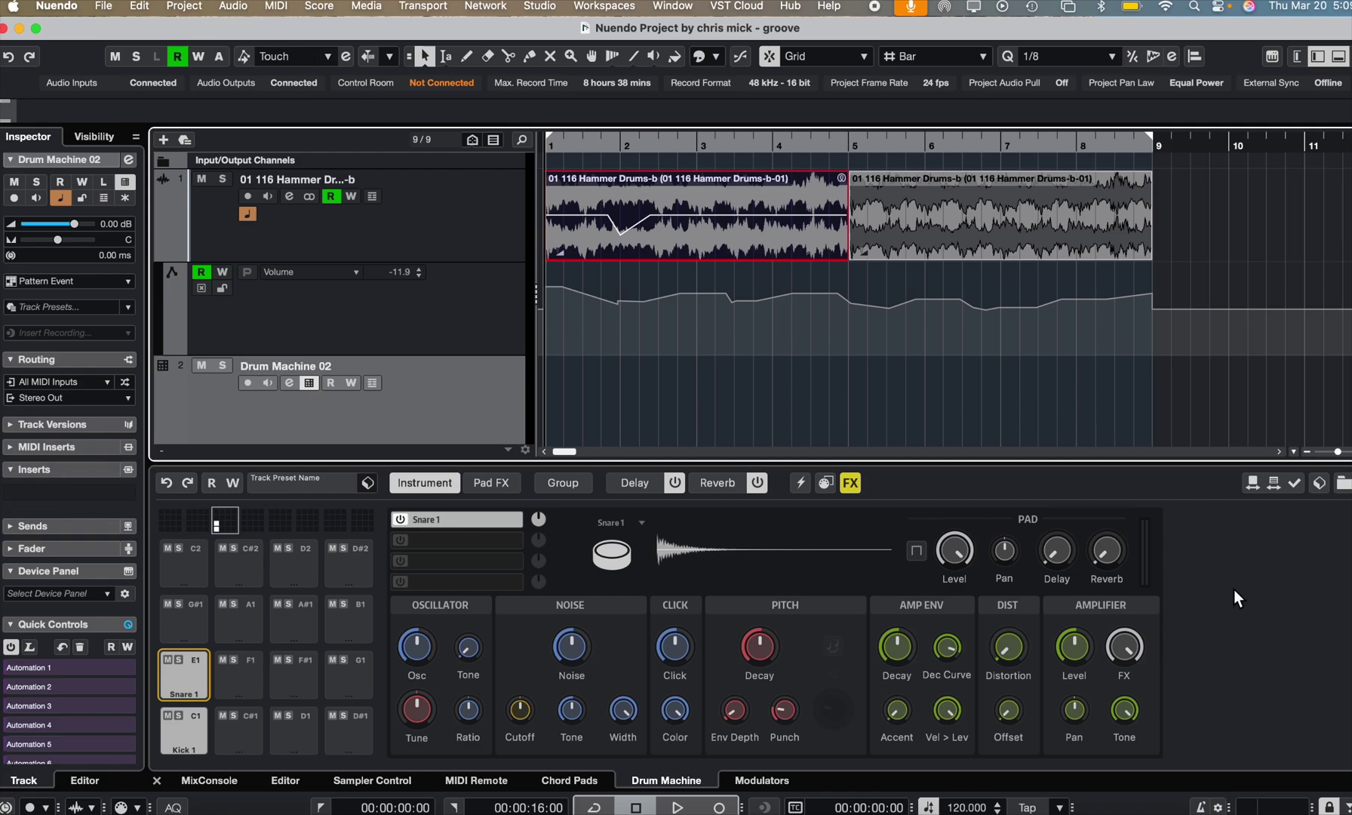
# Step: Select the Hammer Drums audio track (track 1) to show its five inserts
pyautogui.moveTo(1199, 284)
pyautogui.click(492, 197)
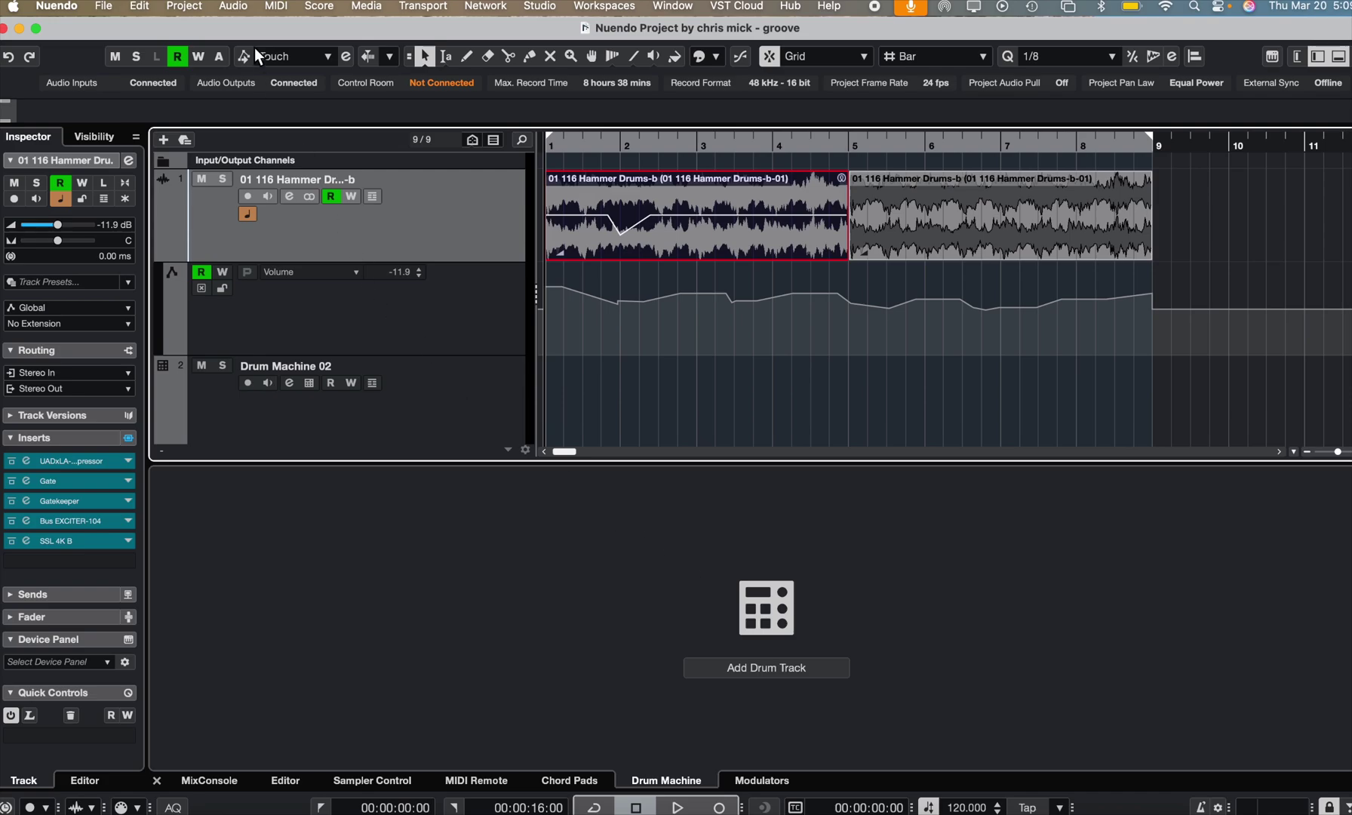
pyautogui.click(183, 6)
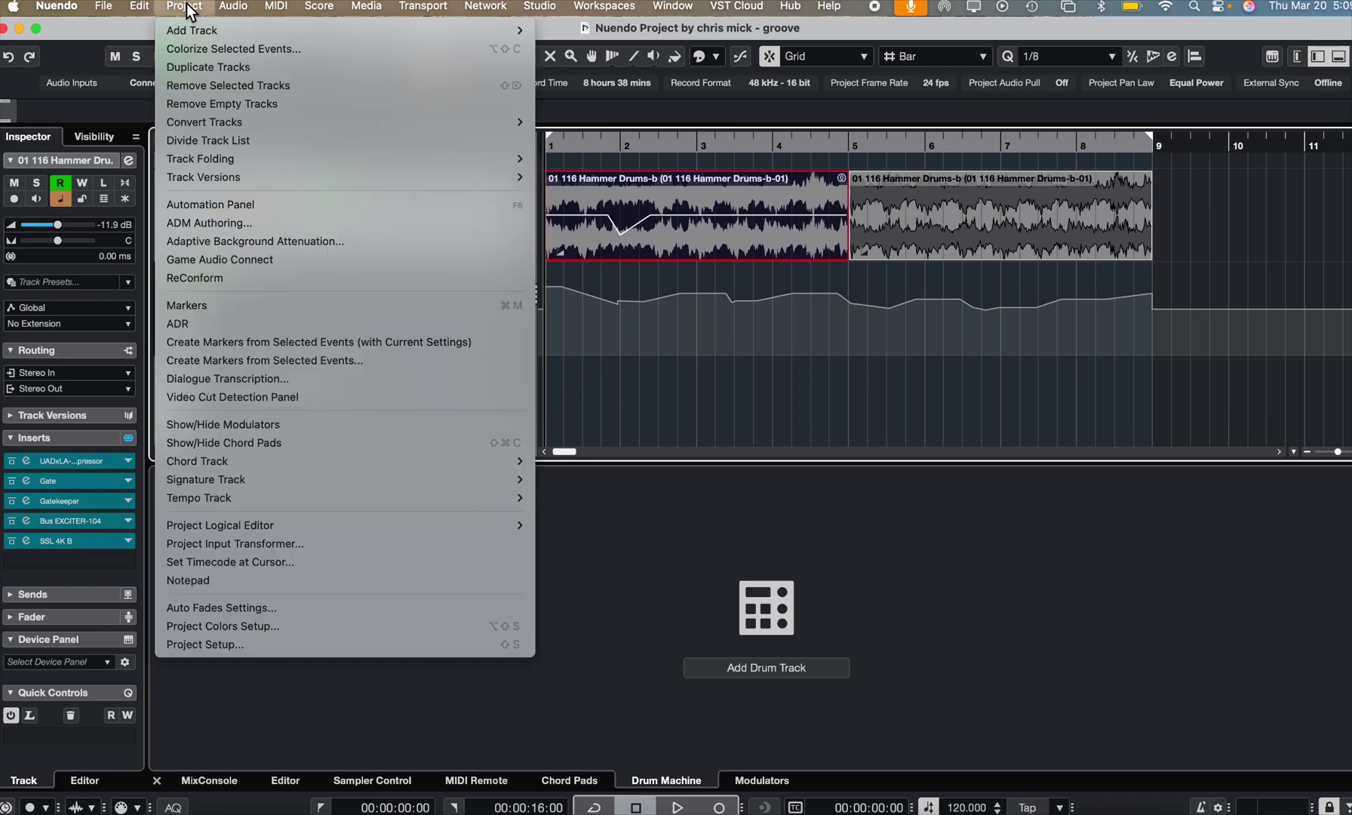
pyautogui.moveTo(229, 10)
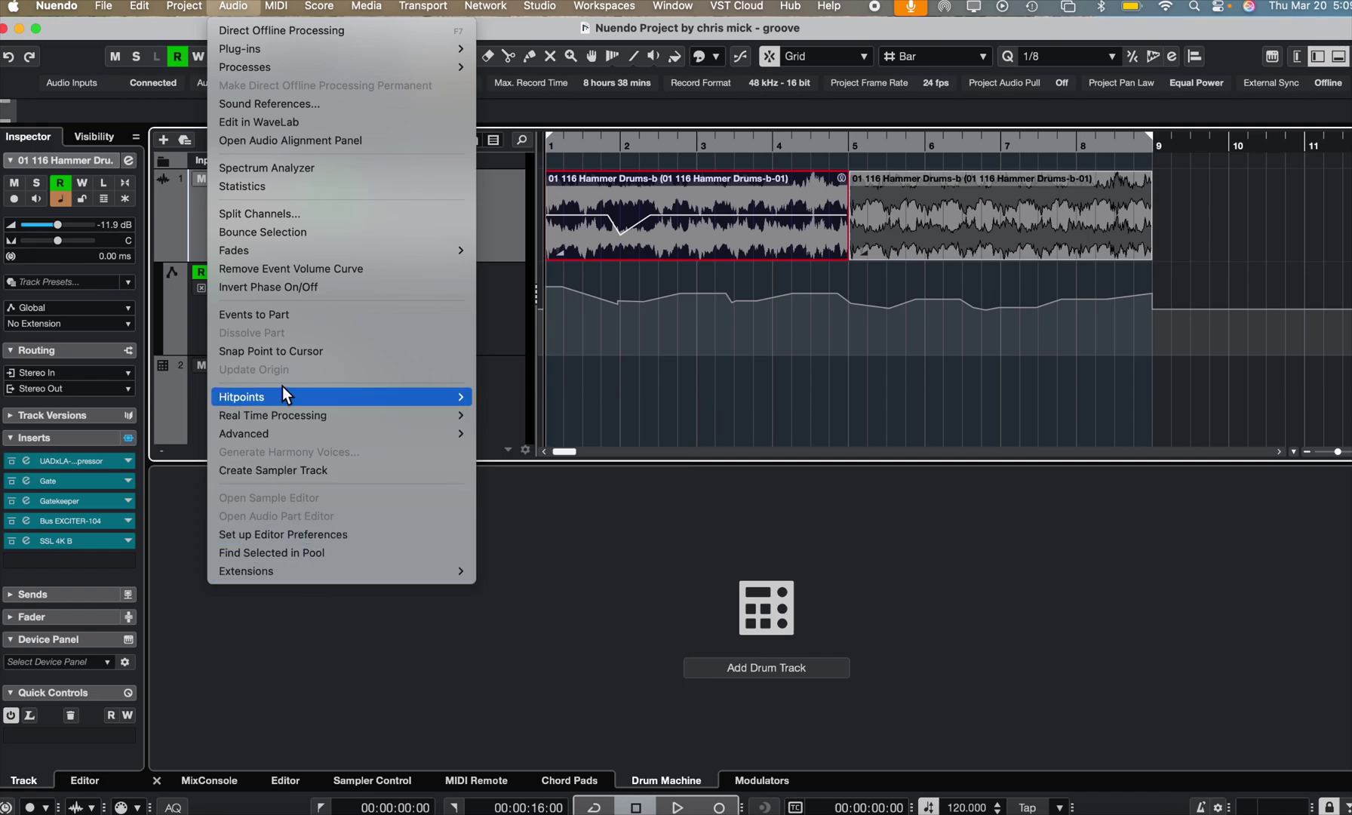
pyautogui.moveTo(334, 5)
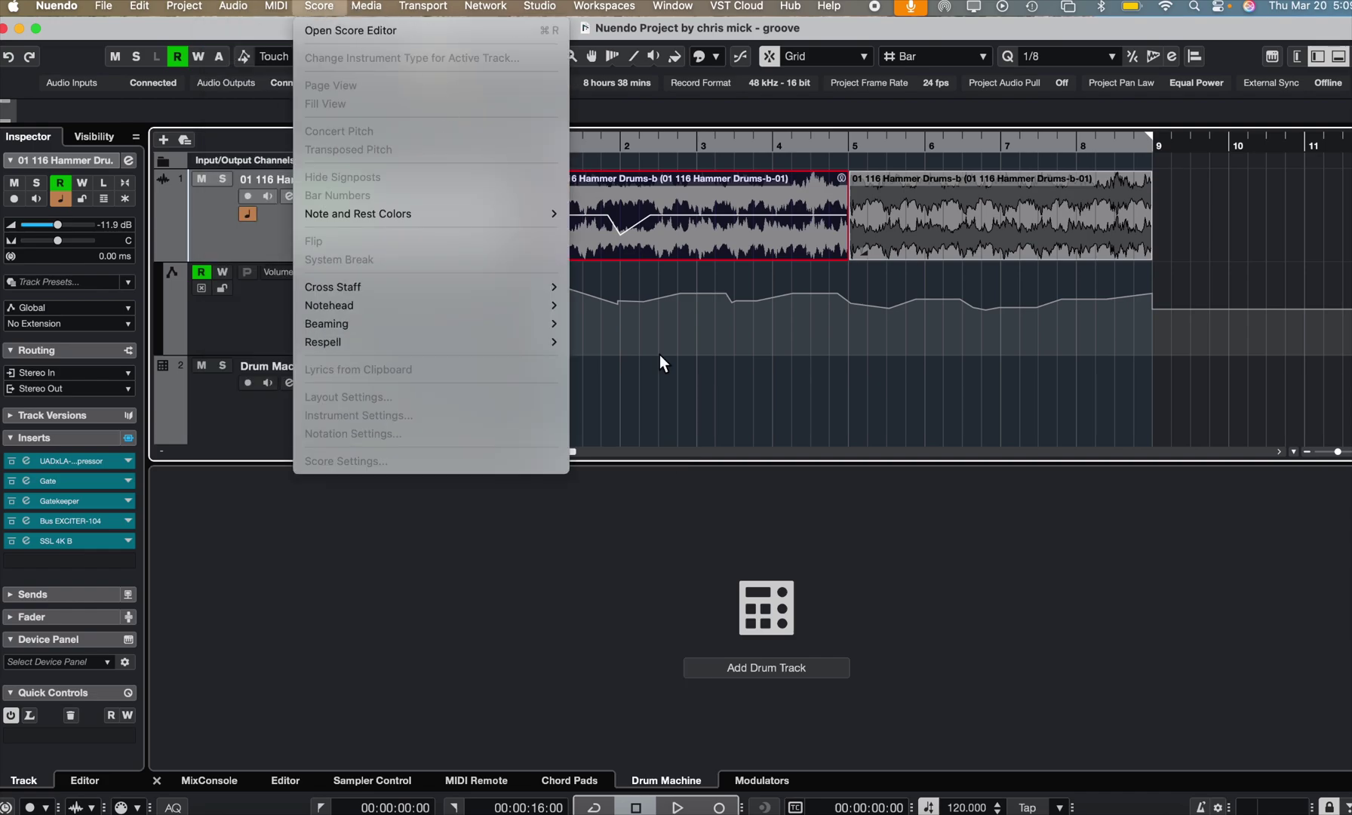
pyautogui.click(916, 590)
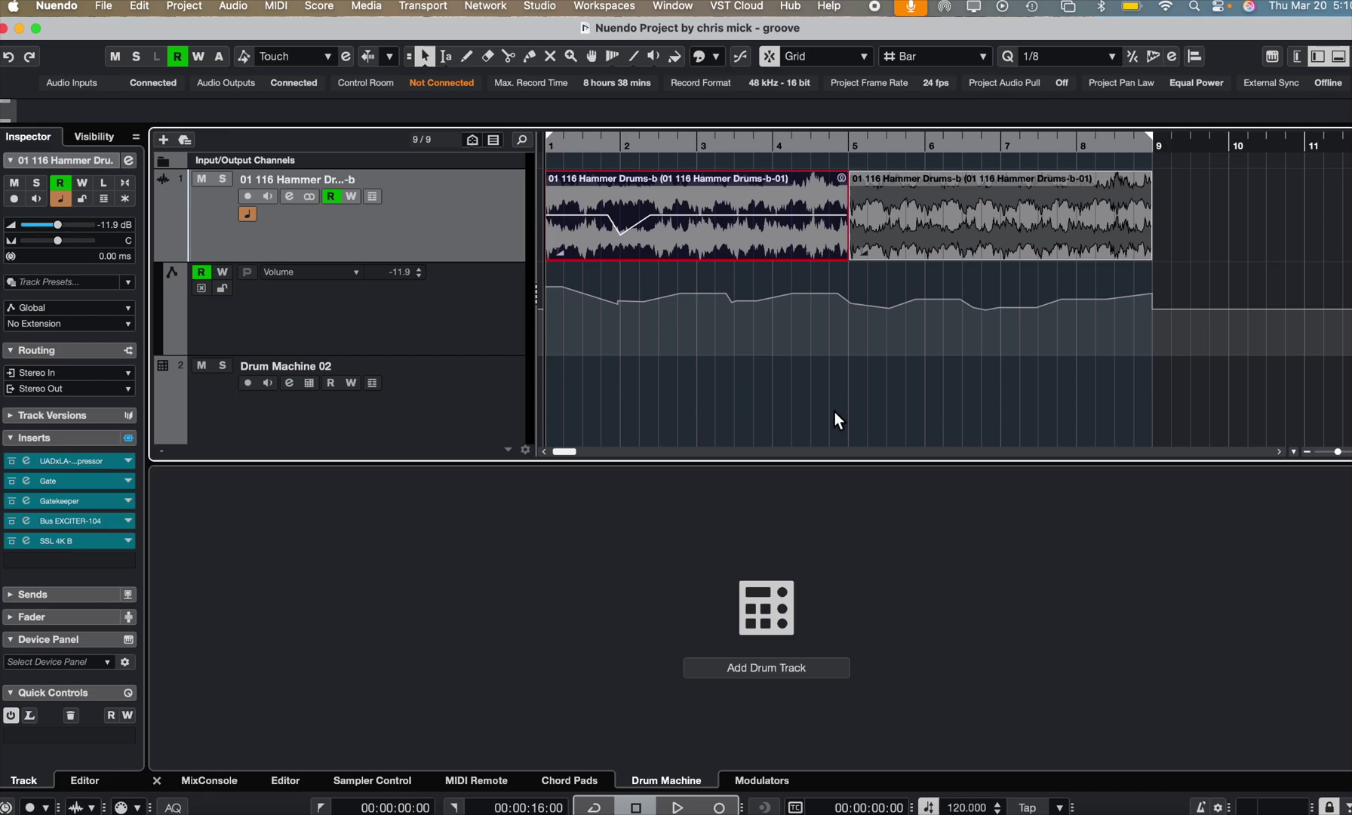
# Step: Open the Export Video dialog from File > Export > Video
pyautogui.click(103, 6)
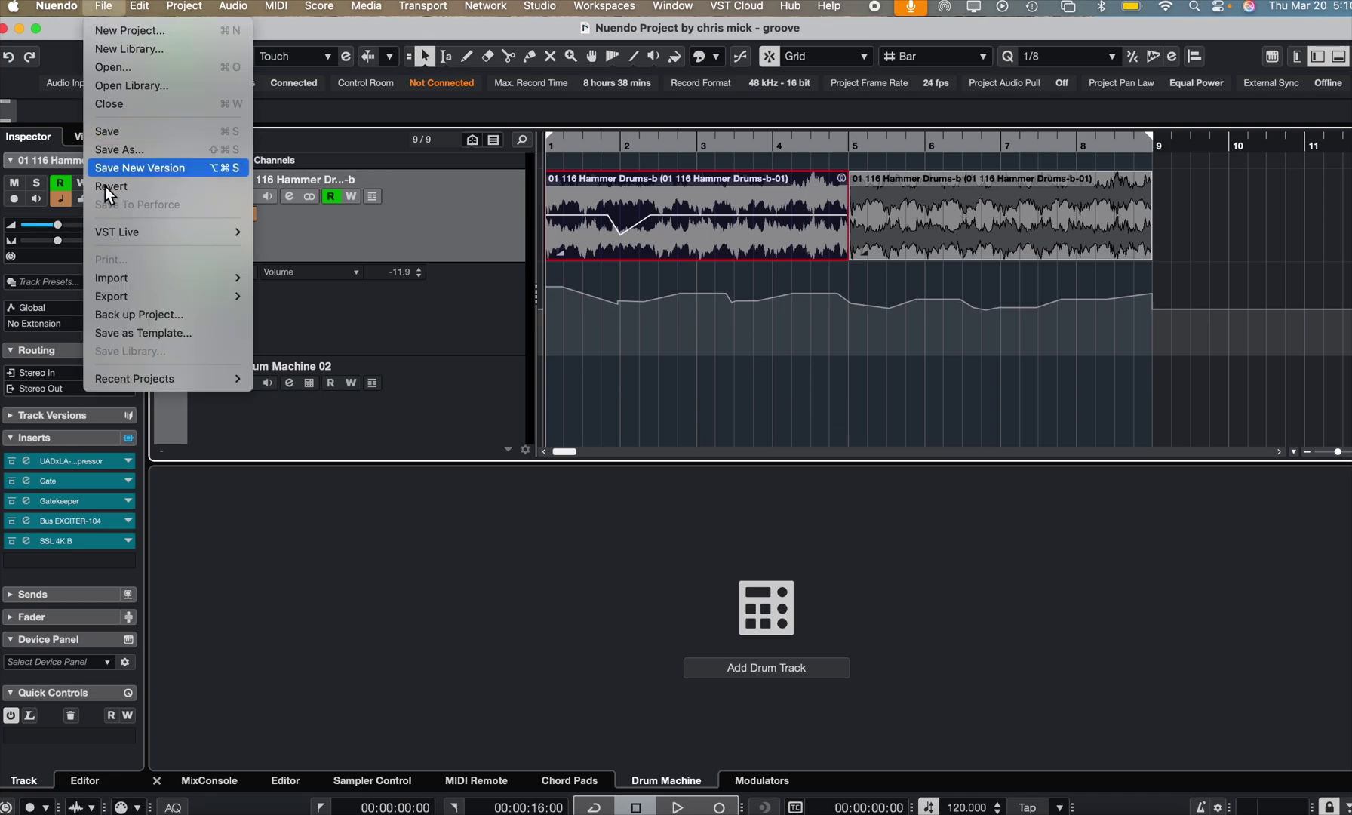
pyautogui.moveTo(137, 297)
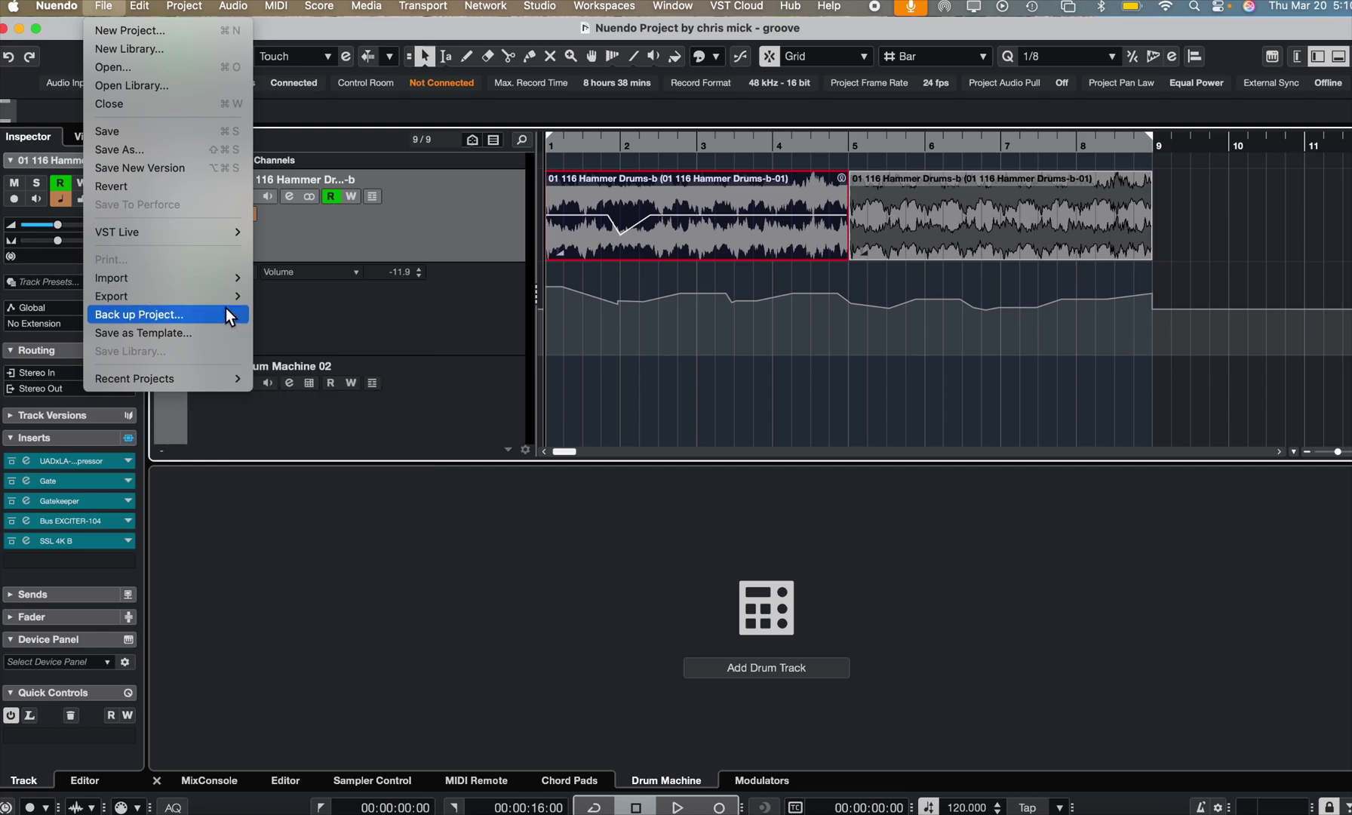
pyautogui.moveTo(229, 299)
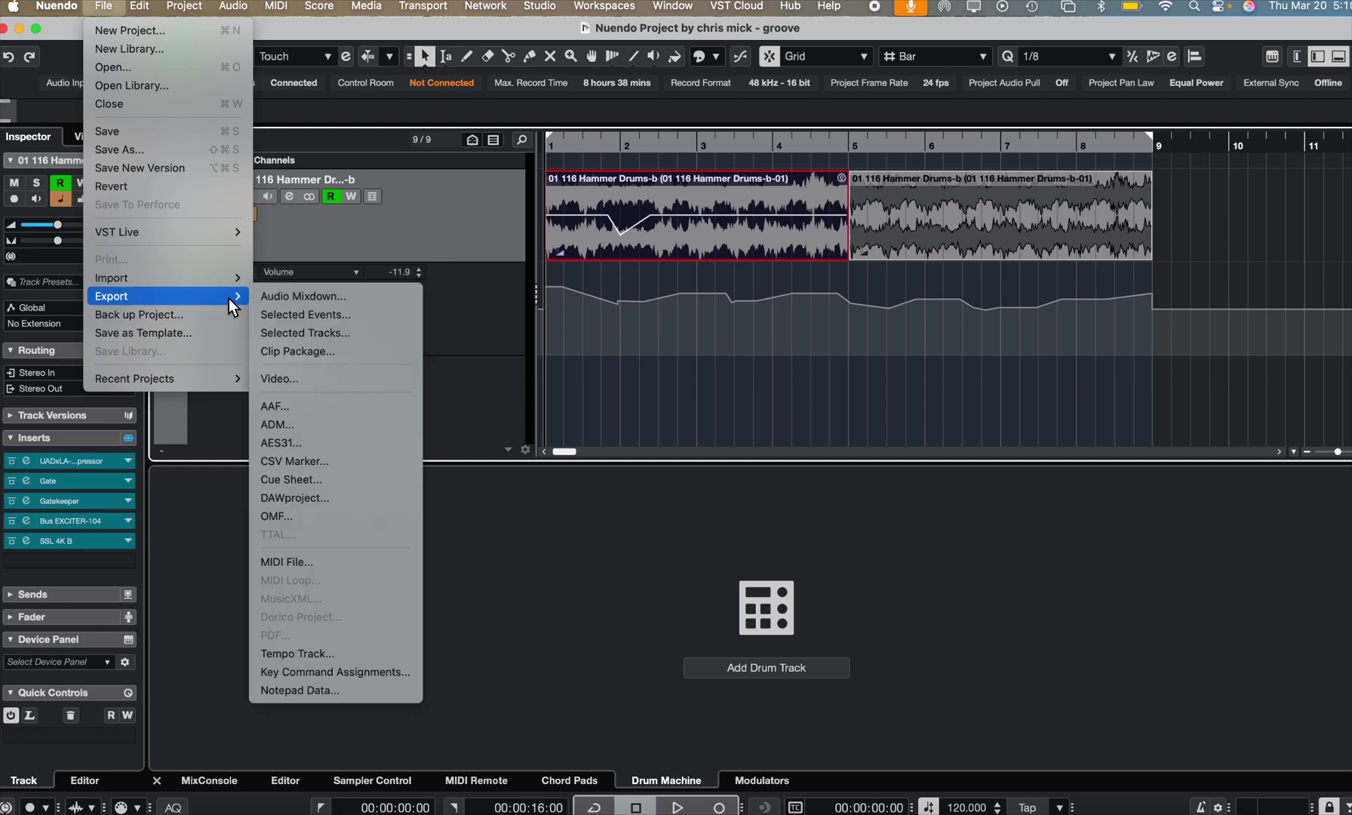
pyautogui.click(305, 381)
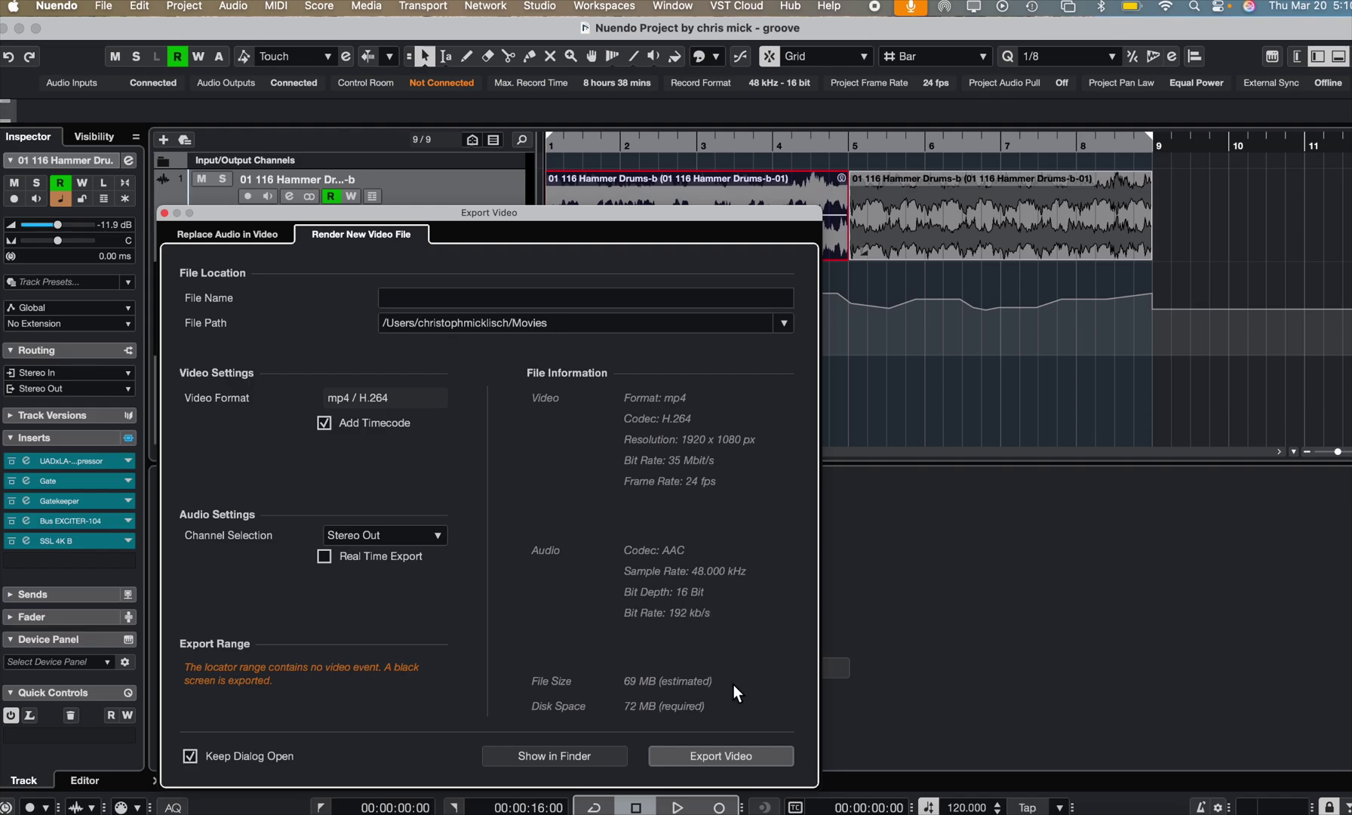
# Step: Close the Export Video dialog with its red close button
pyautogui.click(165, 212)
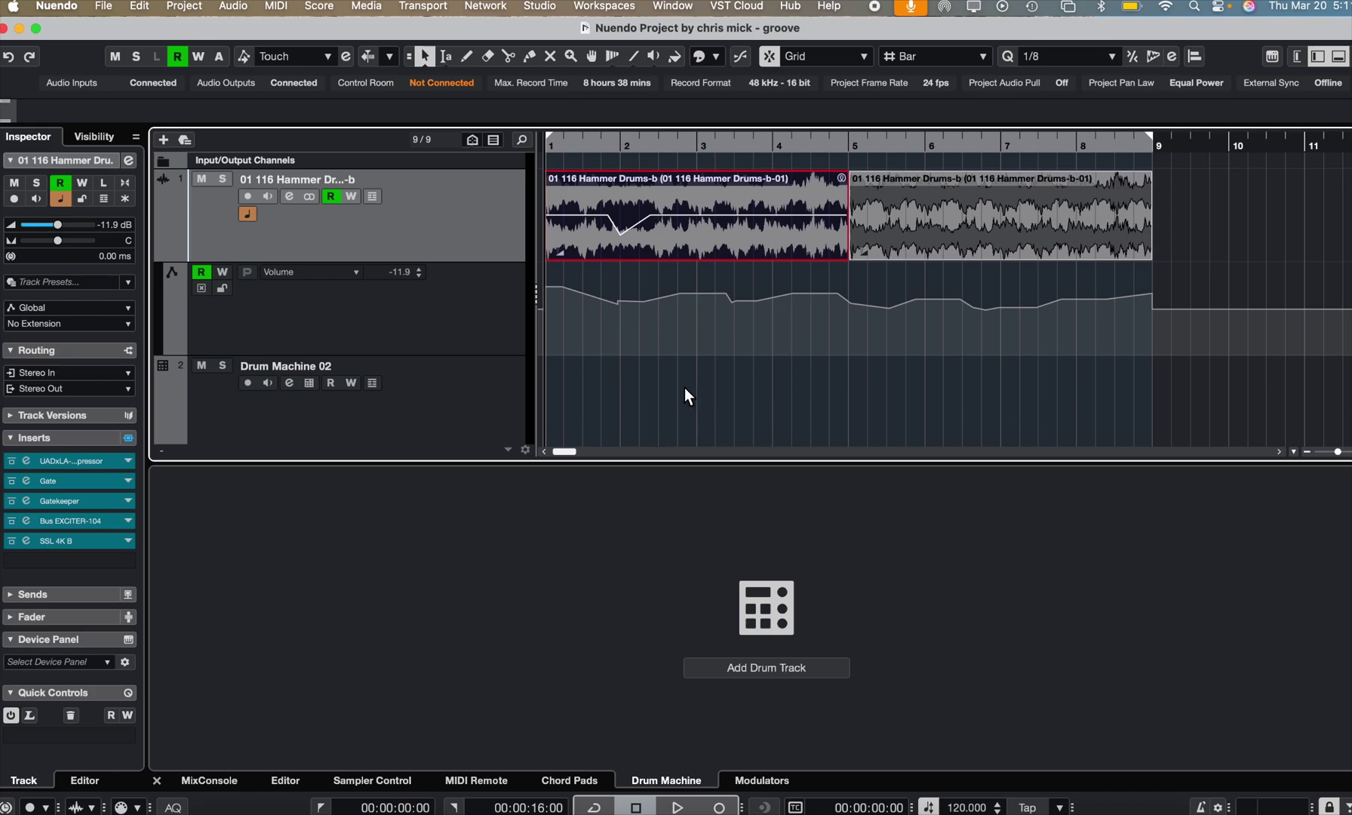
# Step: Select the Drum Machine 02 track to show its pads, then open the Studio menu
pyautogui.click(491, 389)
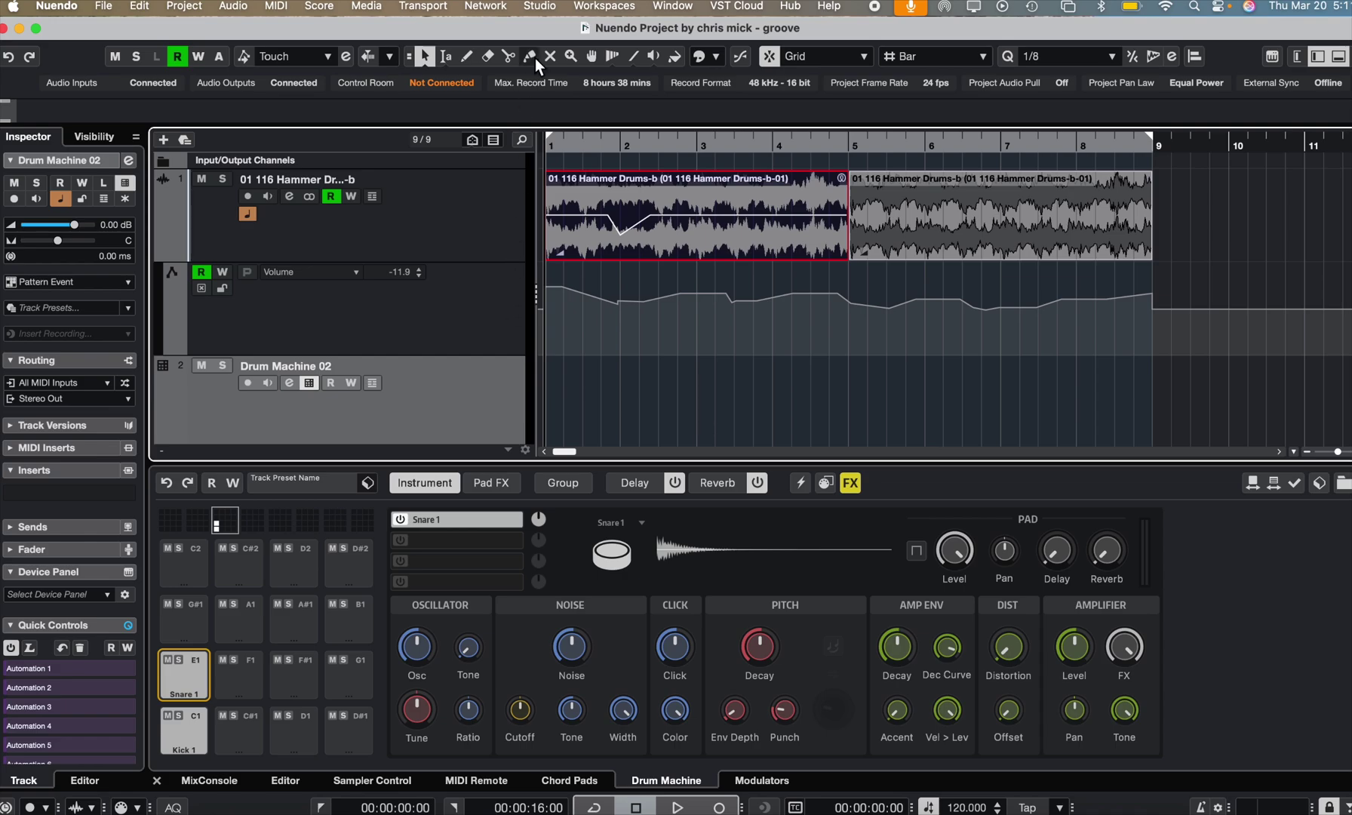
pyautogui.click(539, 8)
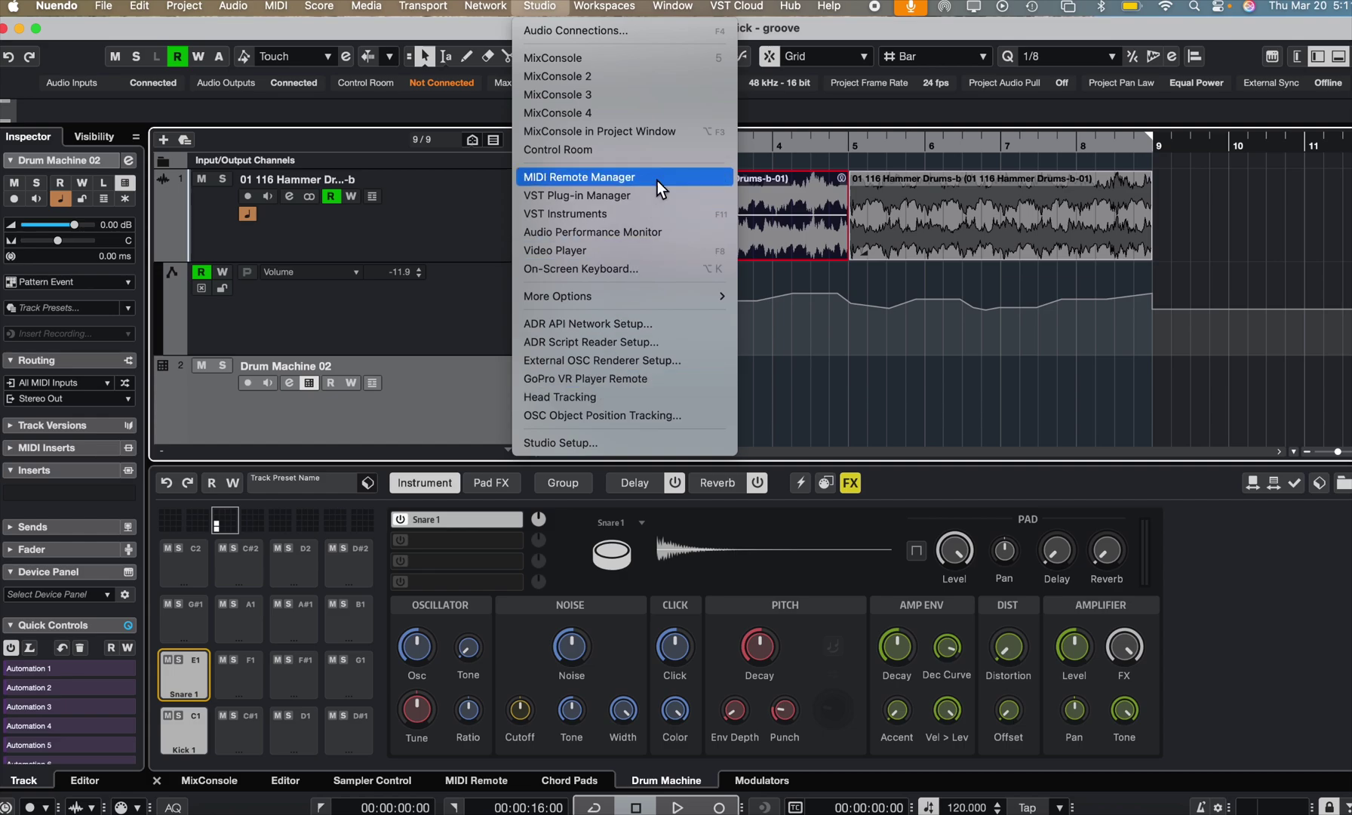
# Step: Dismiss the Workspaces menu and reselect the Hammer Drums audio track
pyautogui.moveTo(620, 8)
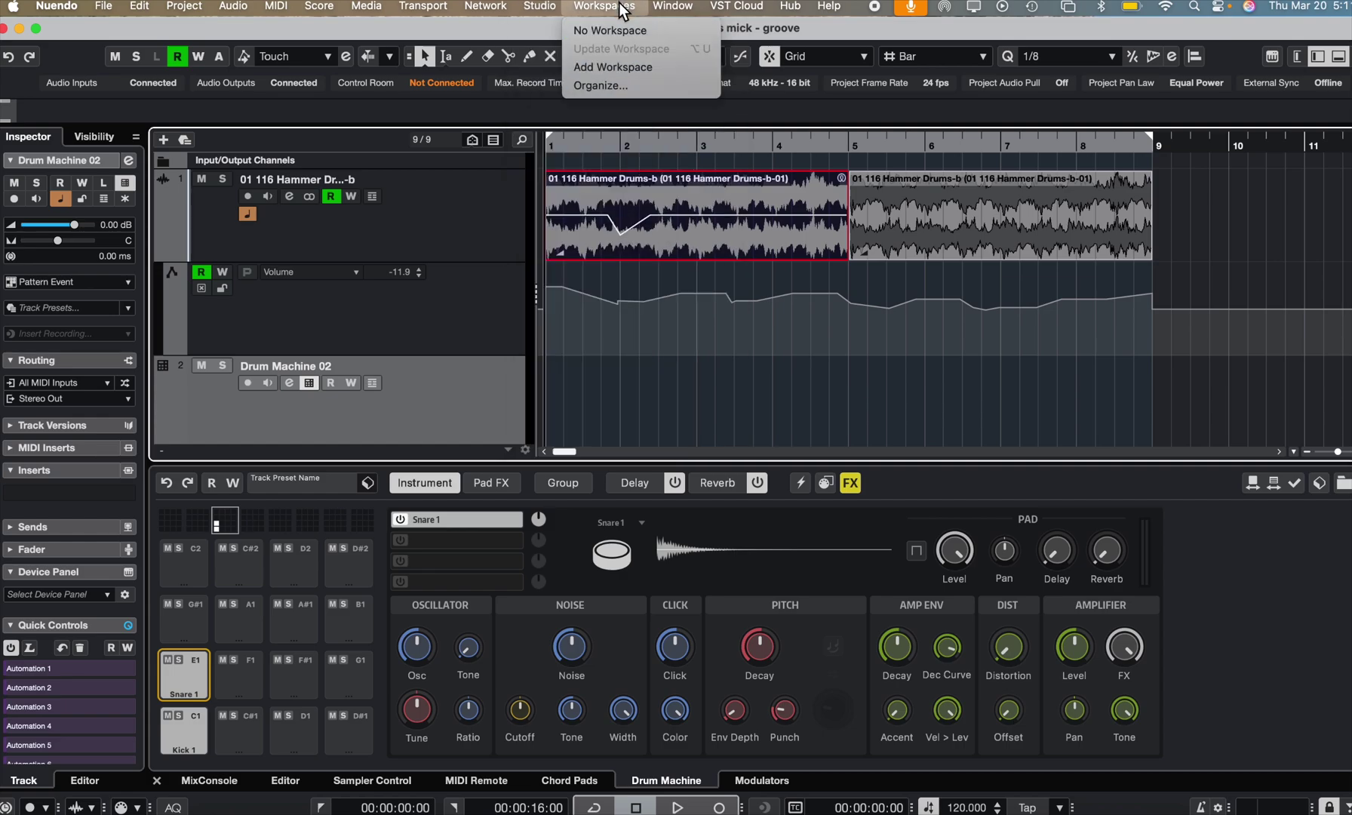
pyautogui.click(470, 240)
pyautogui.click(470, 238)
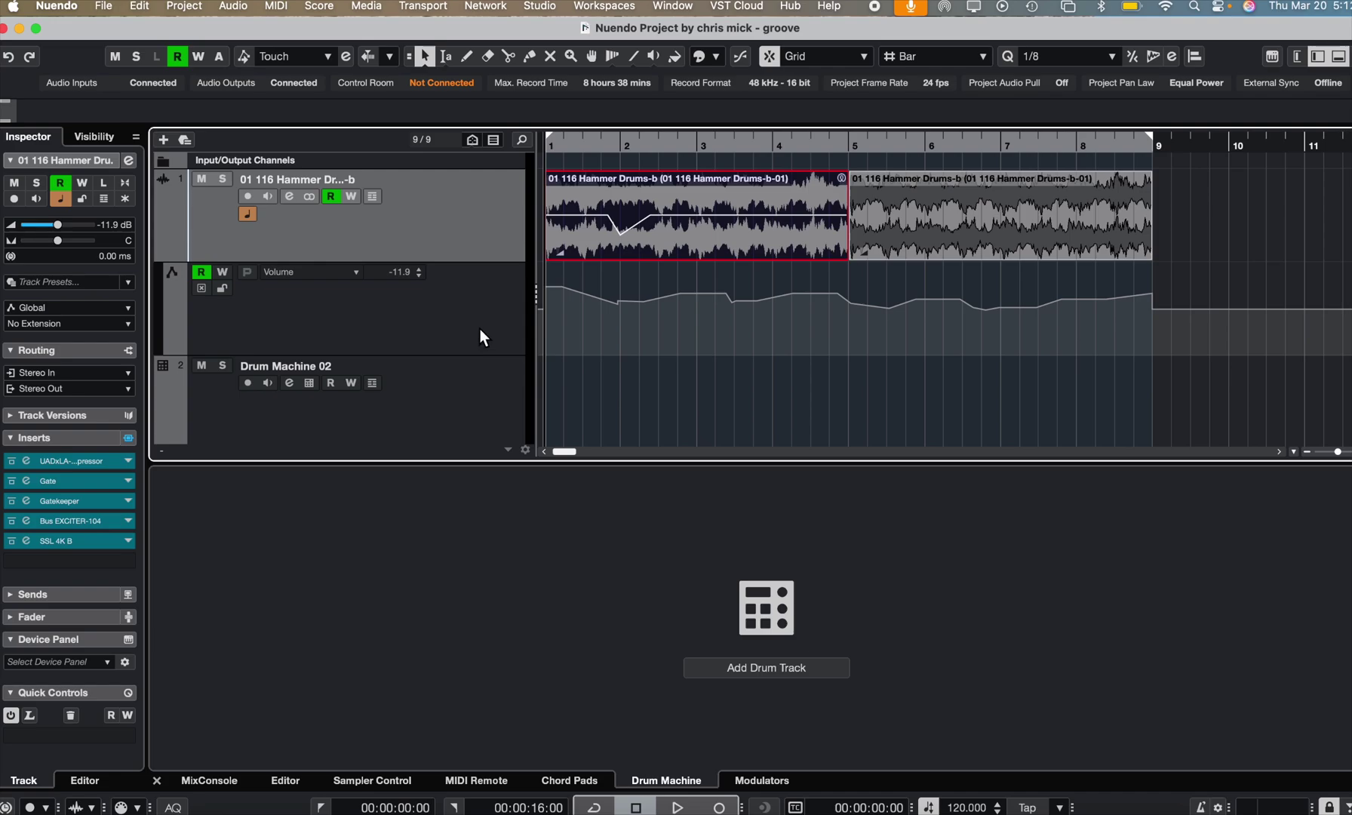
pyautogui.moveTo(588, 329)
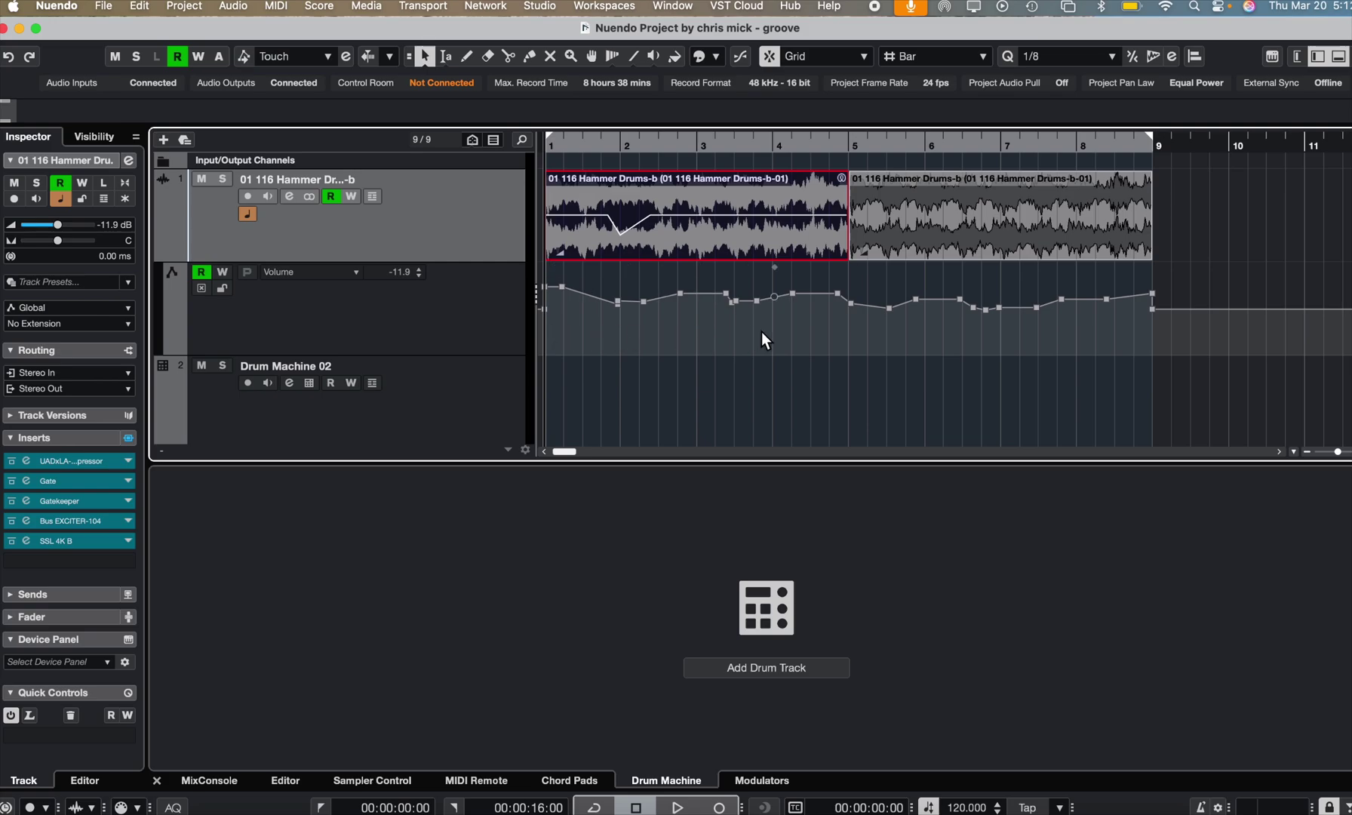